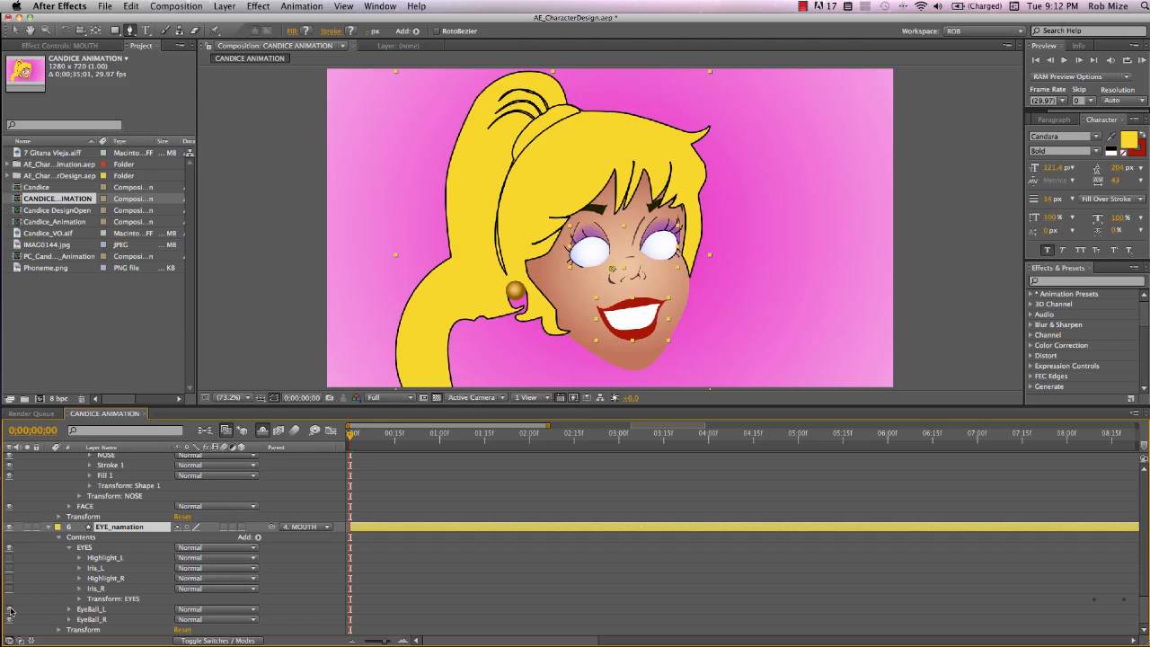
Turn on visibility of both iris layers and select the EYES group in the EYE_namation layer
click(9, 589)
click(9, 568)
click(82, 548)
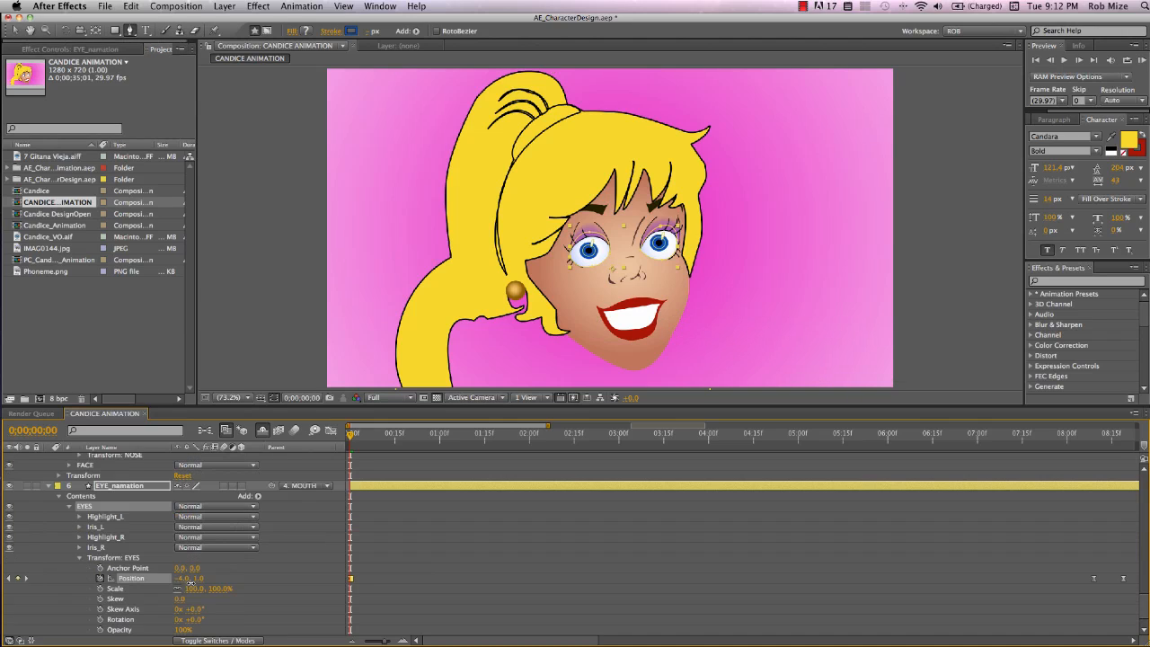
drag(191, 580, 187, 584)
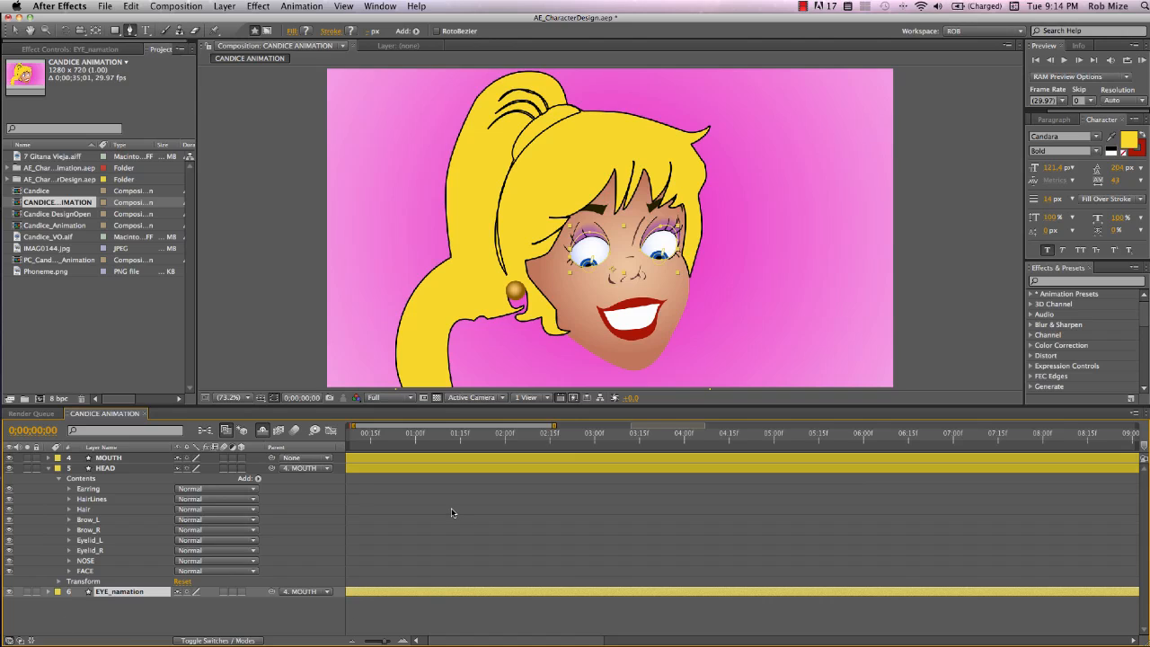
Set the EYES group's Position Y to 0 and add a Position keyframe at frame 0
scroll(450, 508, left, 2)
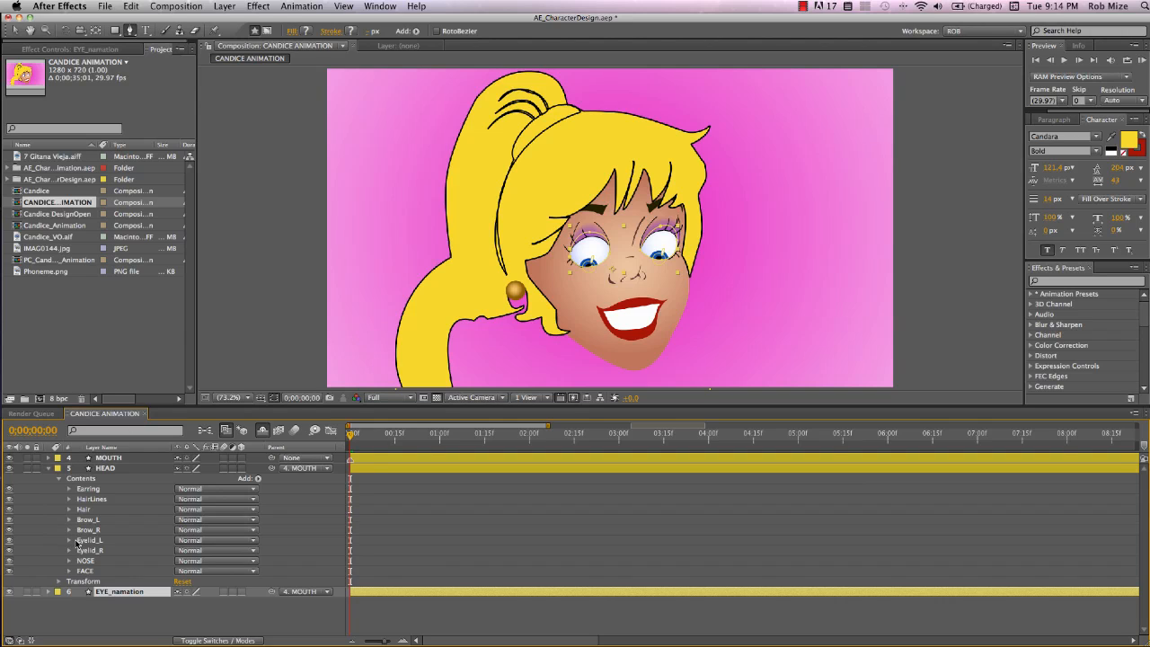
click(77, 591)
click(213, 550)
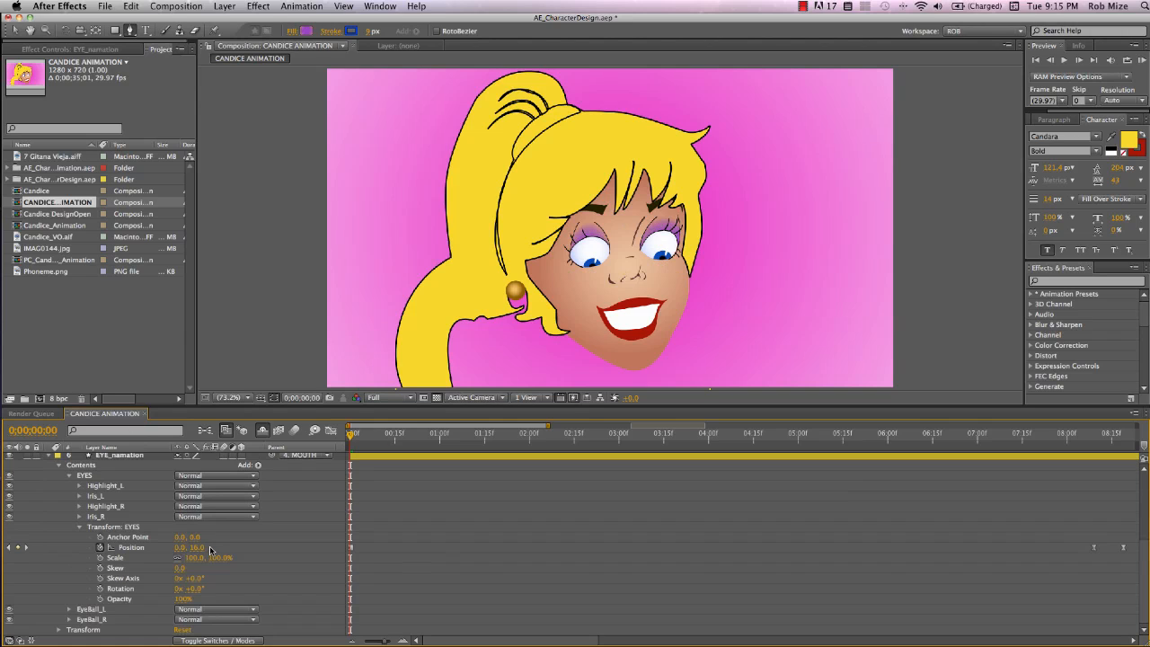
click(198, 549)
text(0)
click(217, 549)
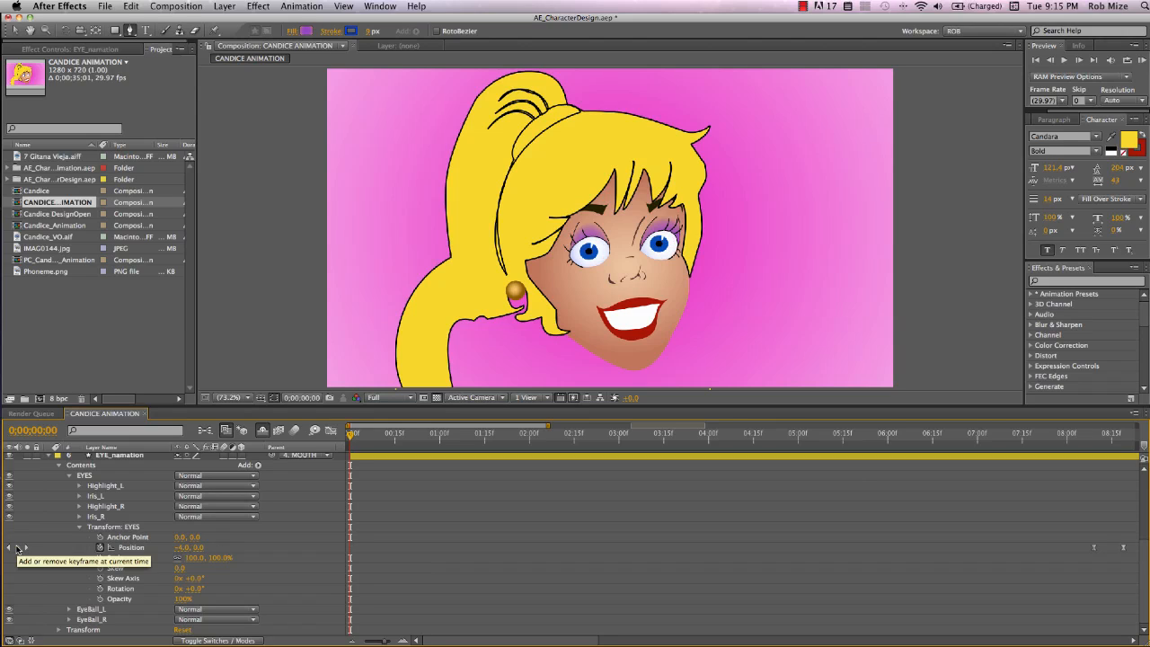
click(16, 548)
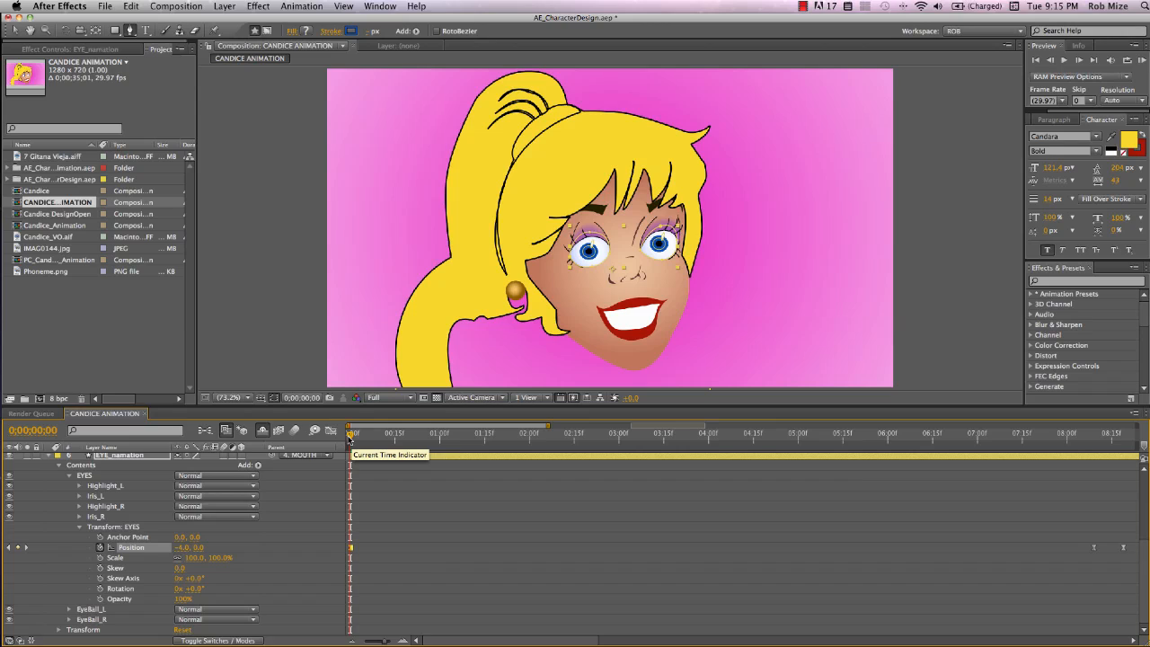
At 10 frames, set the EYES position to about 1.0, -12.0 so the eyes look up
key(shift+Page_Down)
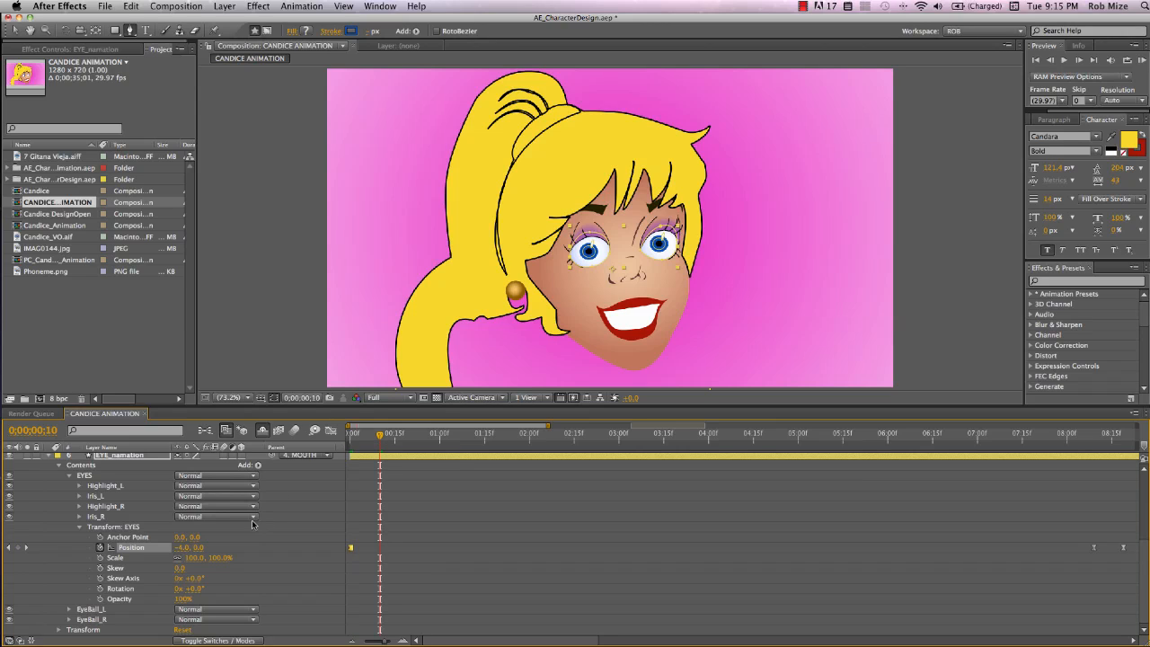
click(182, 547)
click(205, 549)
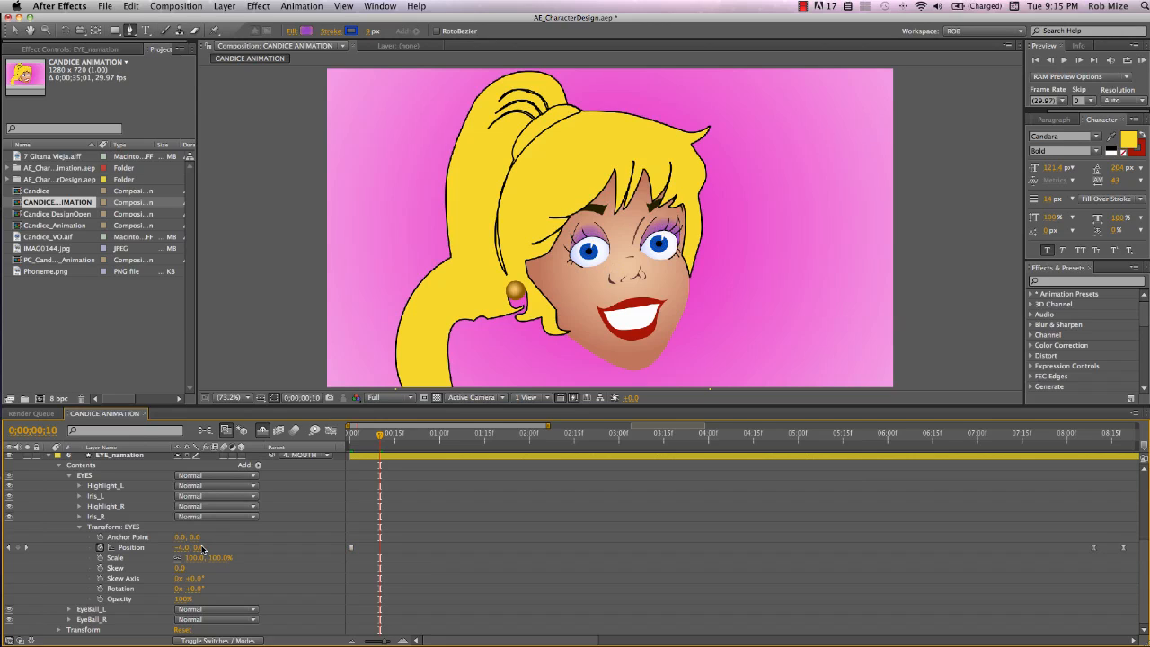
drag(196, 549, 185, 547)
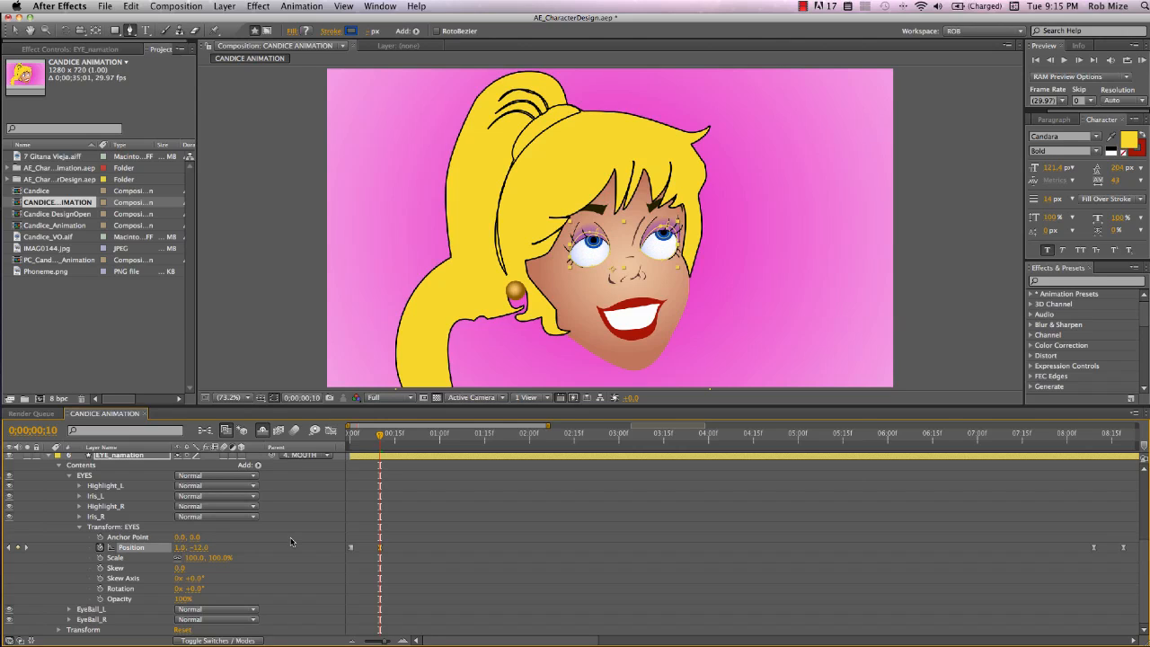
Add EYES position keys at 20 frames (about 10.0, 0.0) and at 1:00 (about -8.4, 10.7)
key(shift+Page_Down)
mouse_move(198, 548)
mouse_down()
mouse_move(184, 548)
mouse_move(195, 547)
mouse_up()
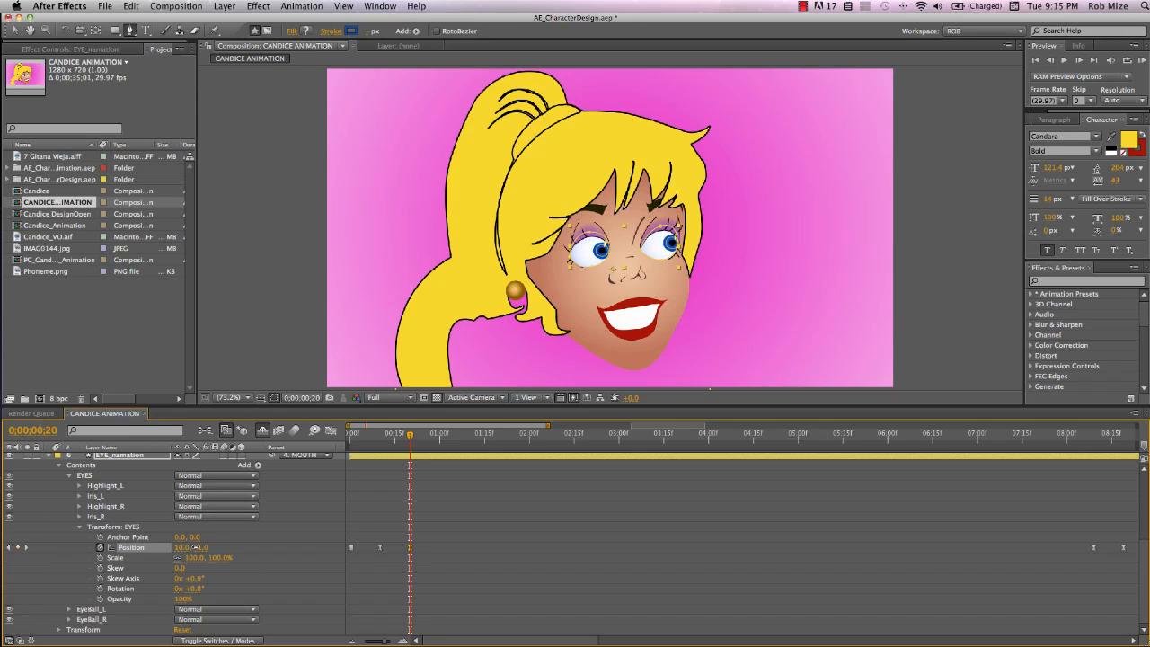
key(shift+Page_Down)
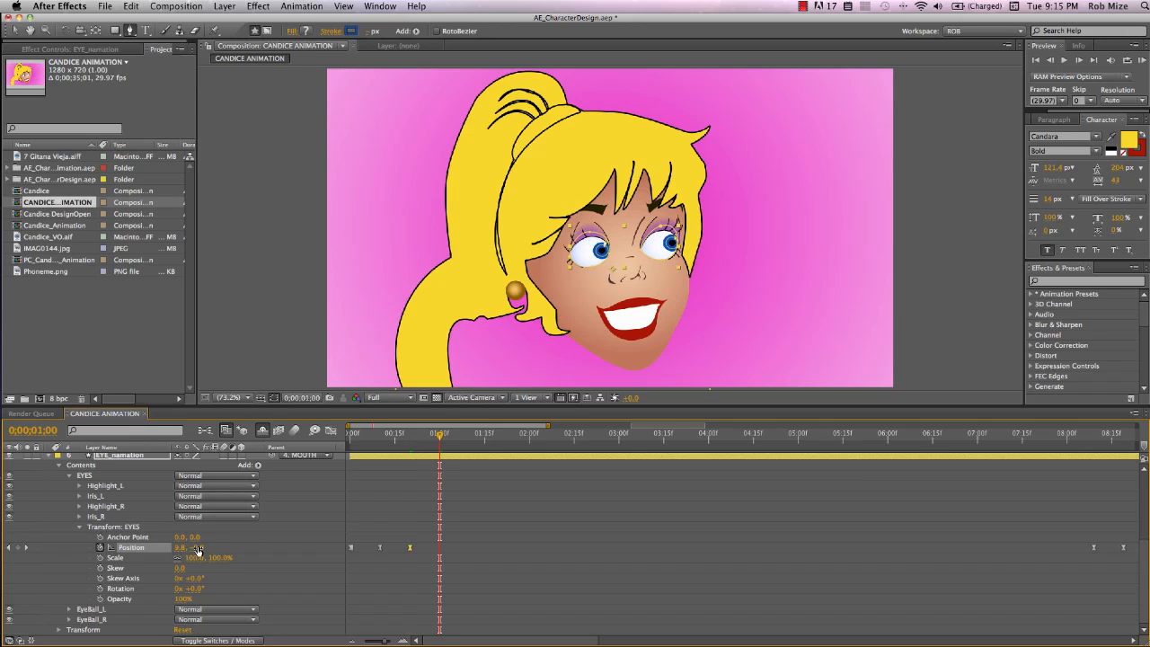
drag(197, 549, 122, 547)
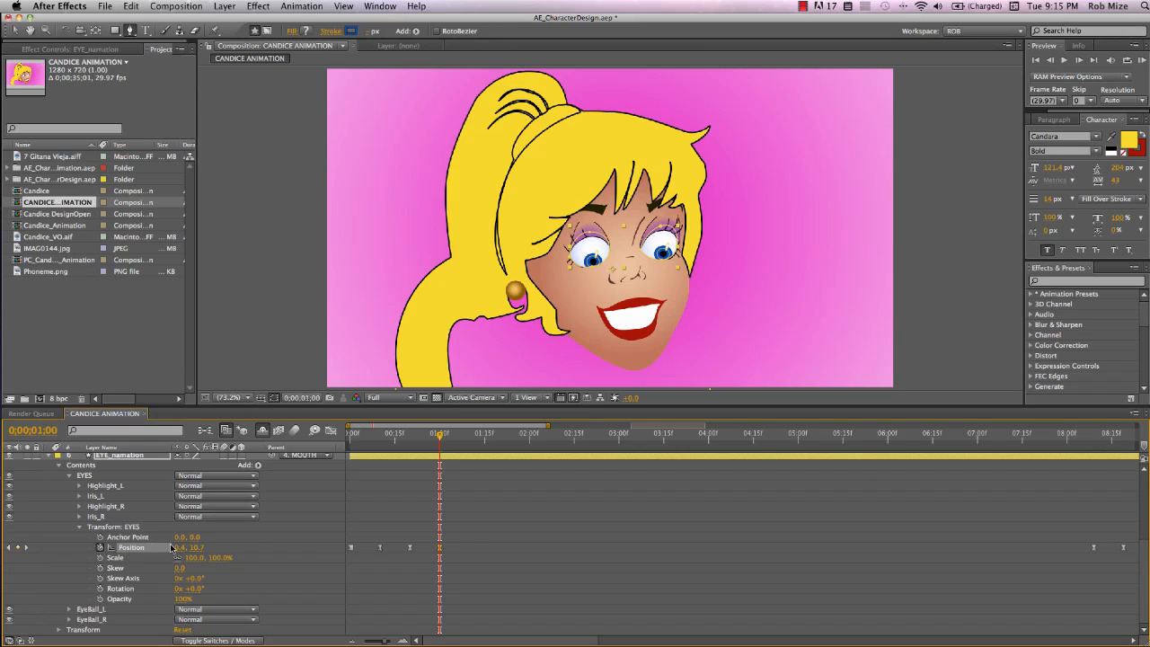
At 1:10, set the EYES position to about -18.2, 0.2 so the eyes look left
key(shift+Page_Down)
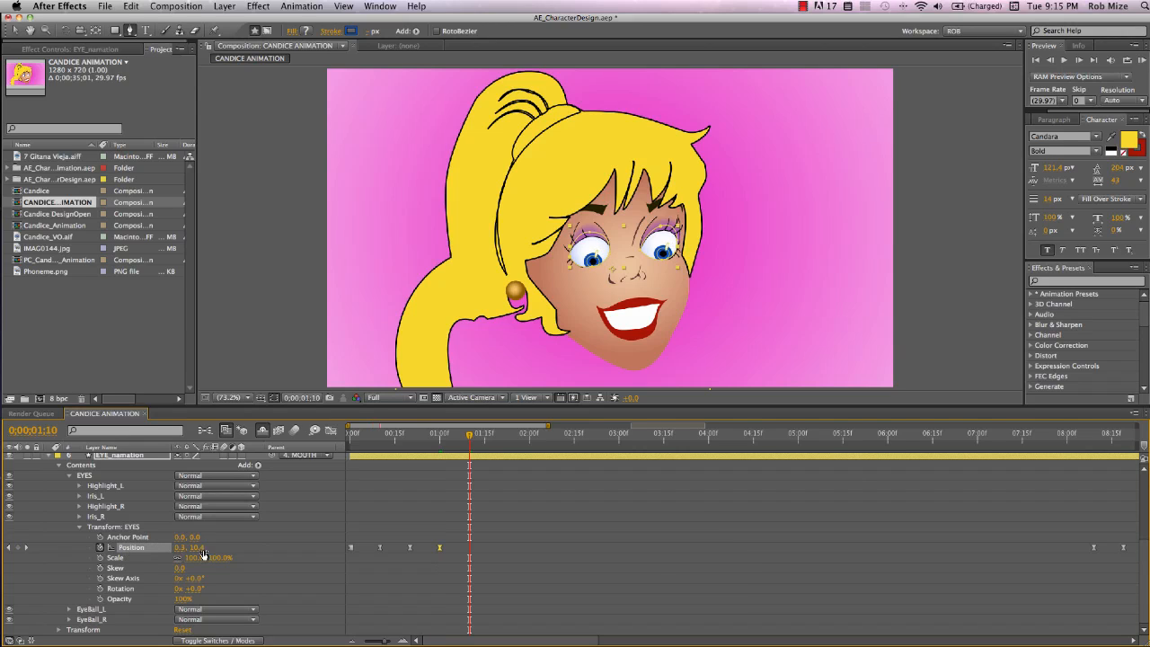
drag(198, 549, 300, 548)
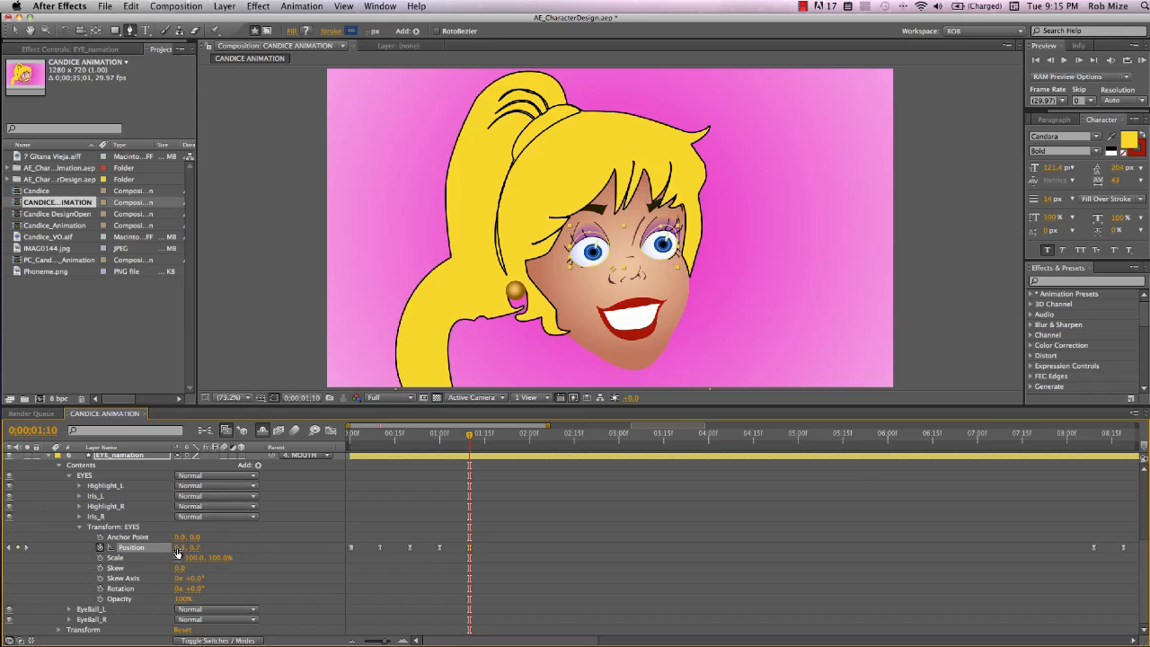
drag(179, 547, 75, 557)
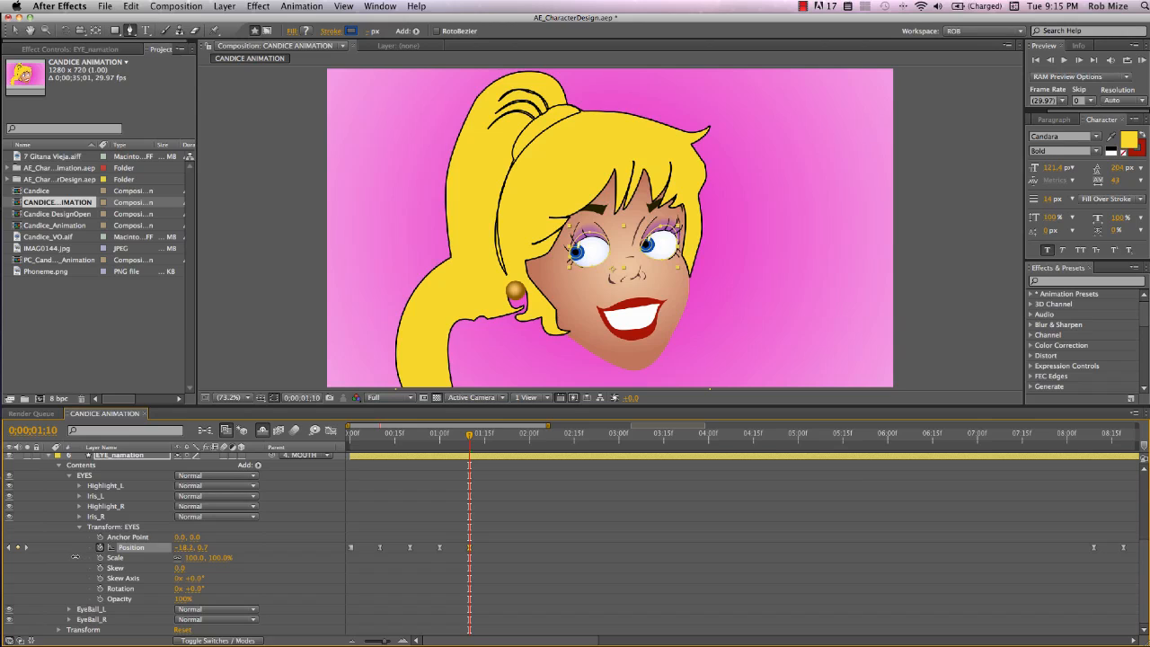
Copy the 10-frame Position keyframe and paste it at 3:01
drag(352, 437, 475, 451)
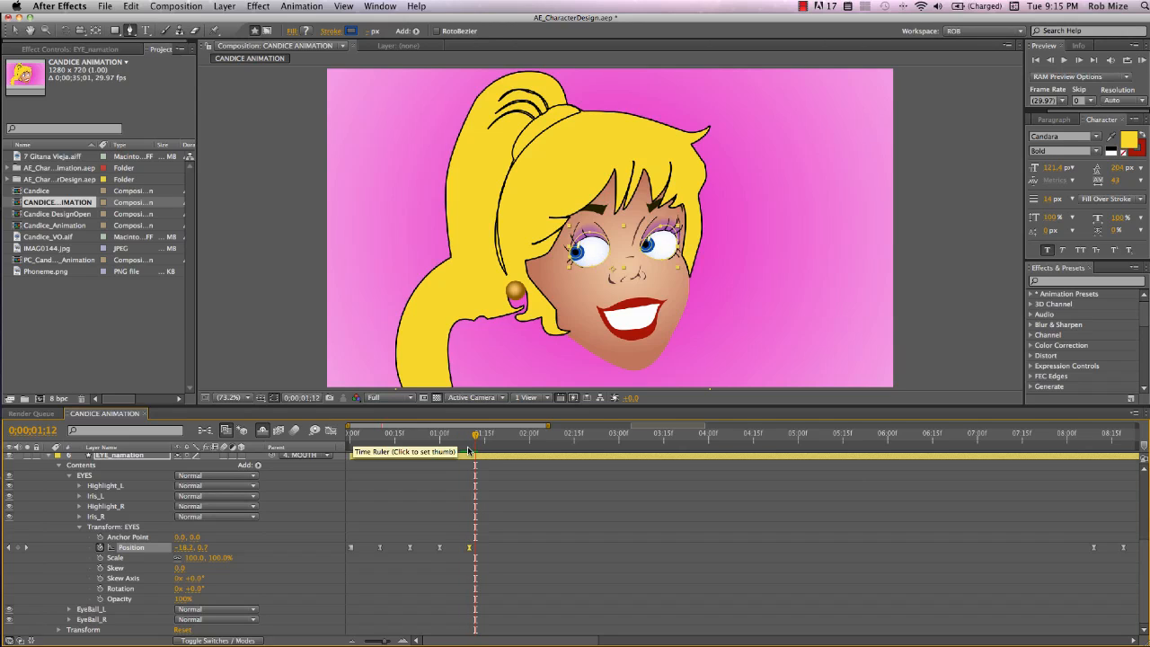
click(379, 547)
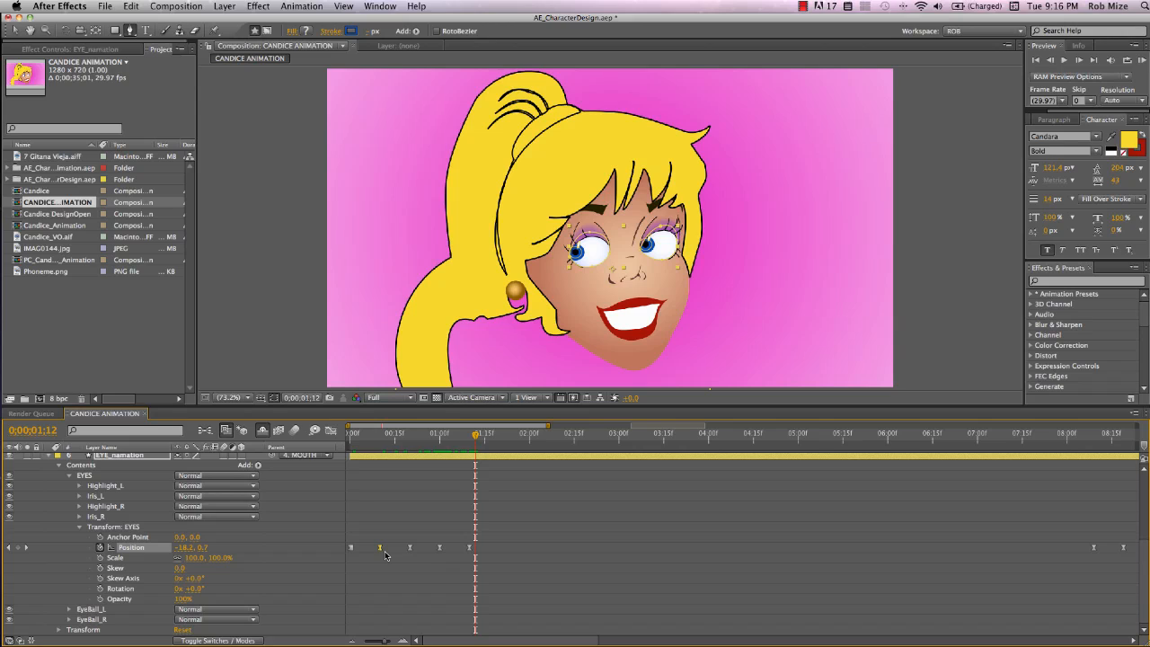
click(620, 439)
key(ctrl+v)
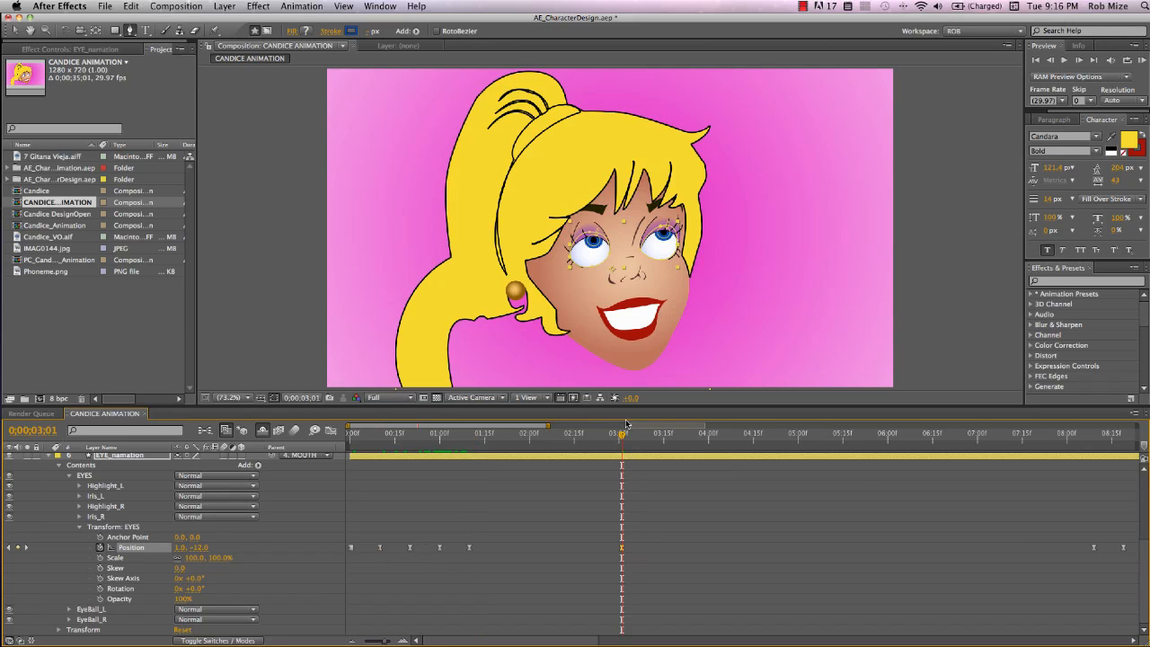
Drag the eyes in the viewer to look right at 3:17 and left at 4:03, adding Position keyframes
drag(621, 438, 669, 437)
key(v)
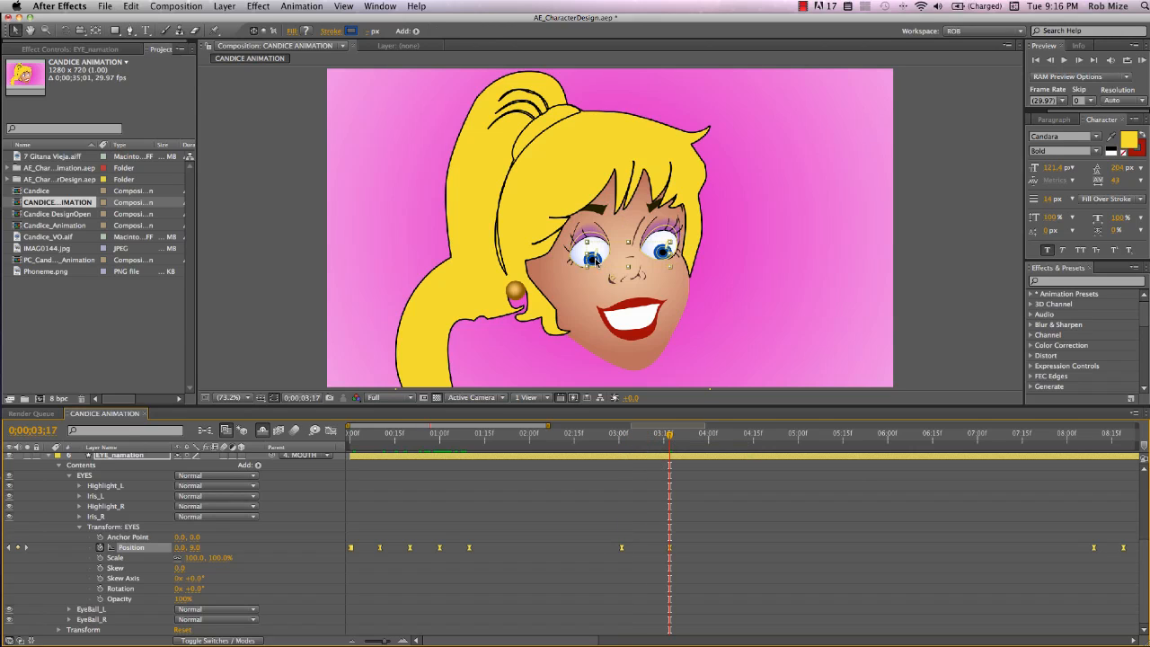
mouse_move(596, 259)
mouse_down()
mouse_move(575, 255)
mouse_move(602, 258)
mouse_up()
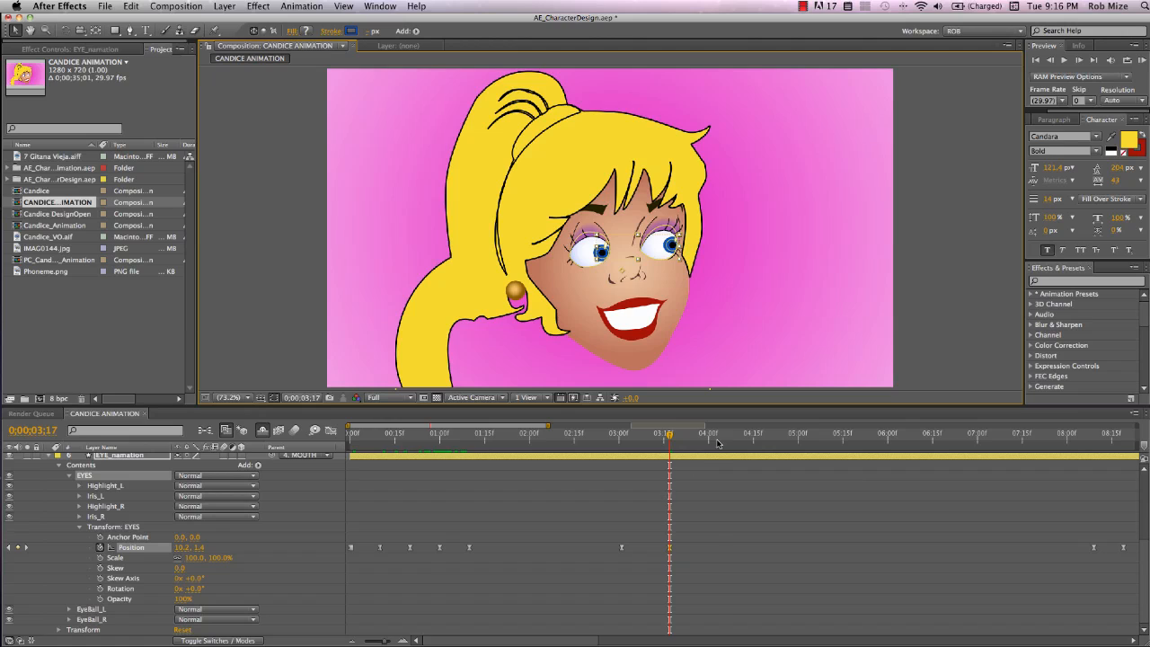
click(718, 436)
drag(603, 254, 582, 256)
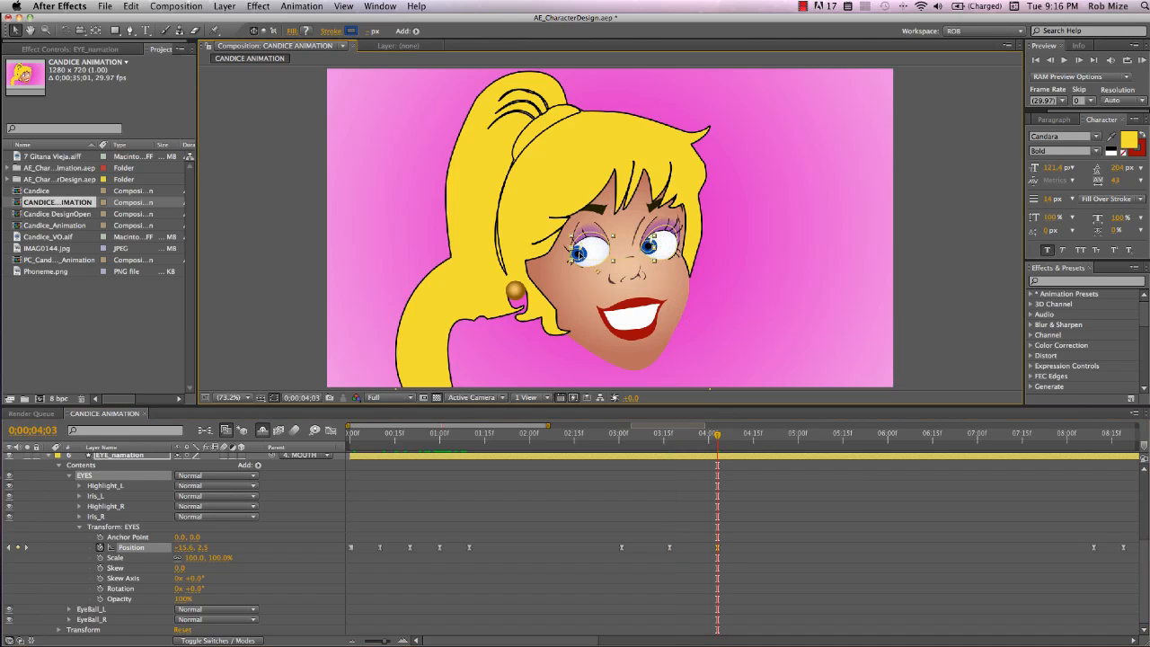
Select the head layer and, zoomed in at 0:26, reshape the eyebrow over the left eye
click(352, 434)
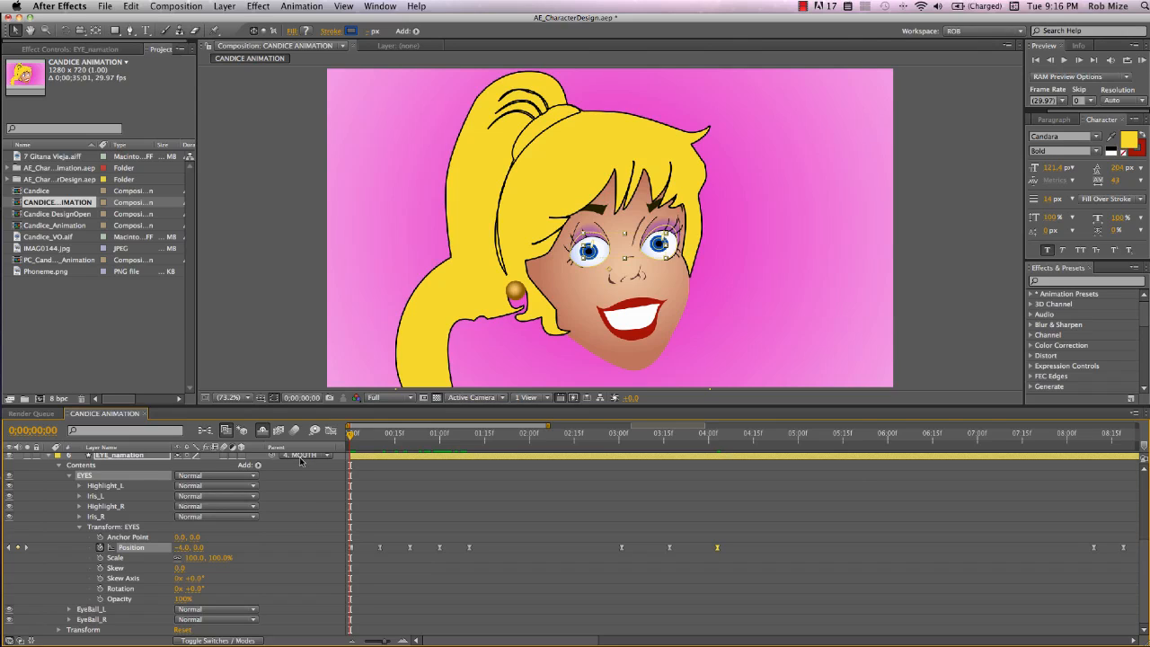
click(428, 434)
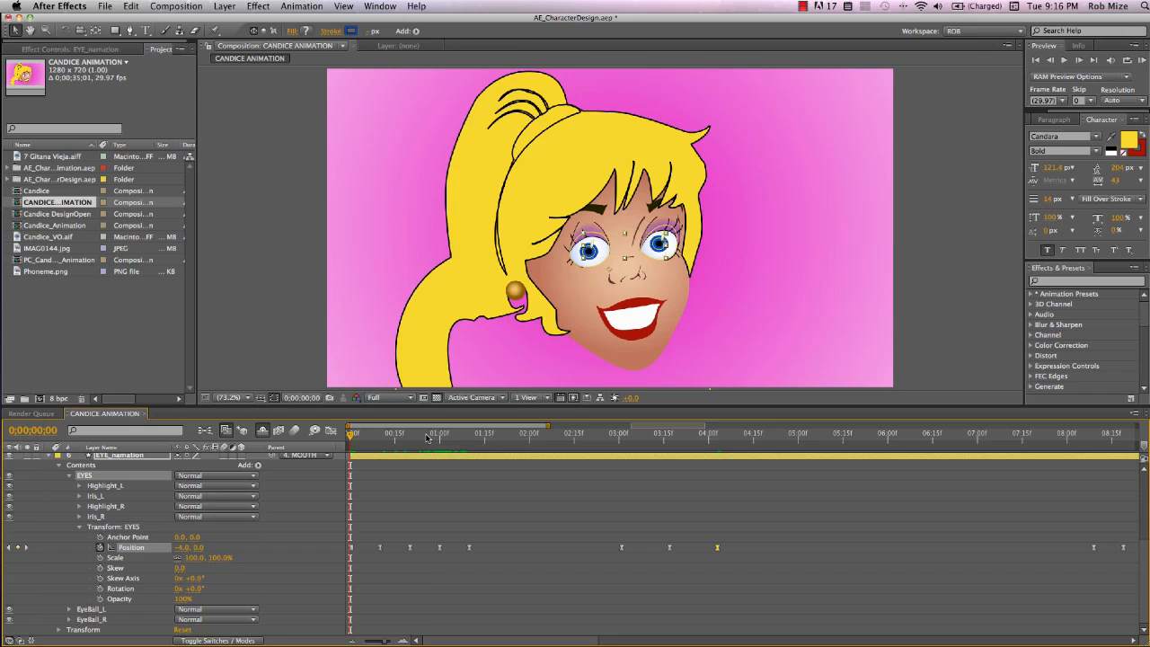
click(593, 217)
scroll(594, 217, up, 5)
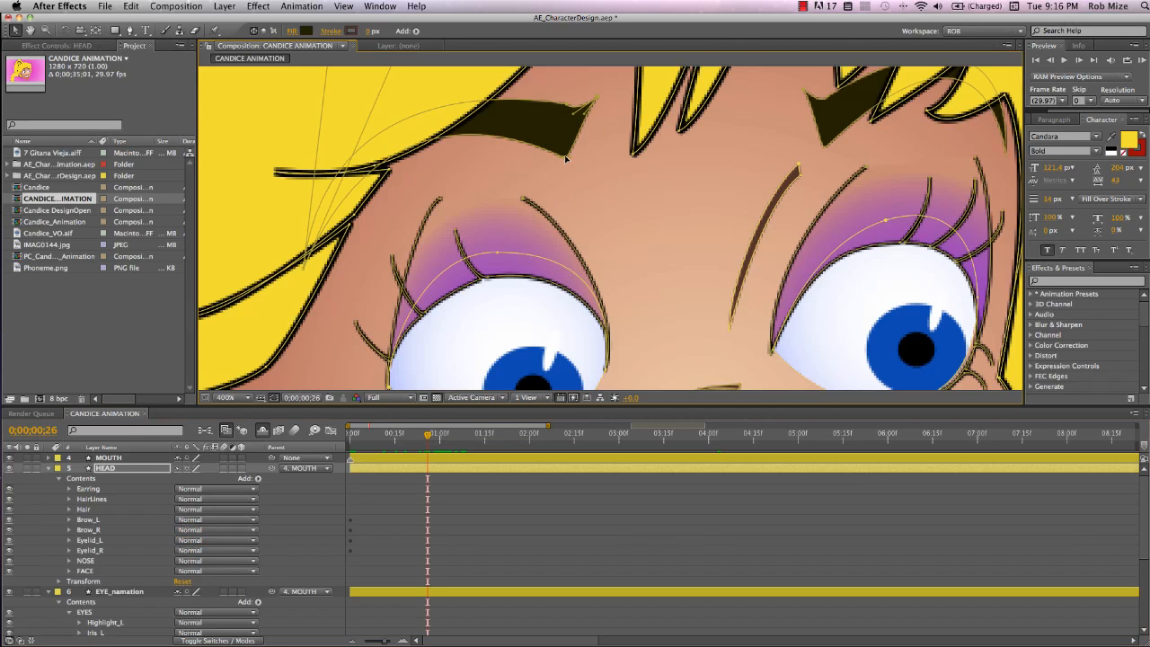
drag(566, 152, 568, 100)
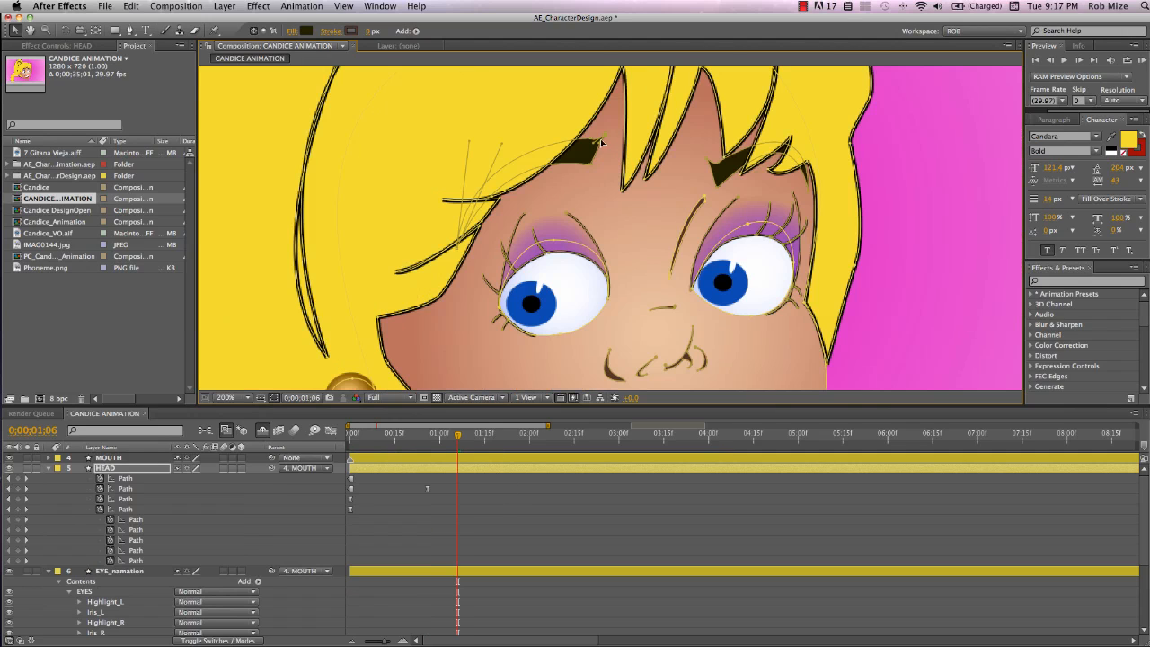
At 1:06, drag the eyebrow path's points down to lower the left brow into a frown
drag(613, 128, 561, 191)
drag(606, 137, 612, 184)
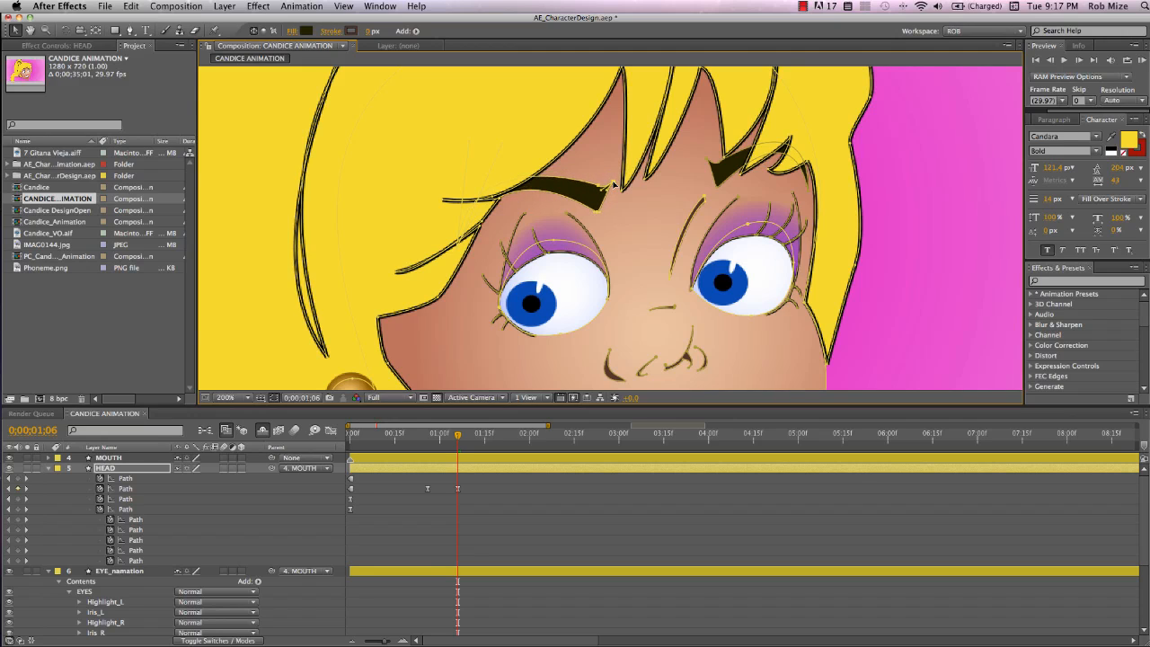
Review the head layer's path keyframes across the full timeline and the zoomed-in left eye
scroll(637, 266, down, 1)
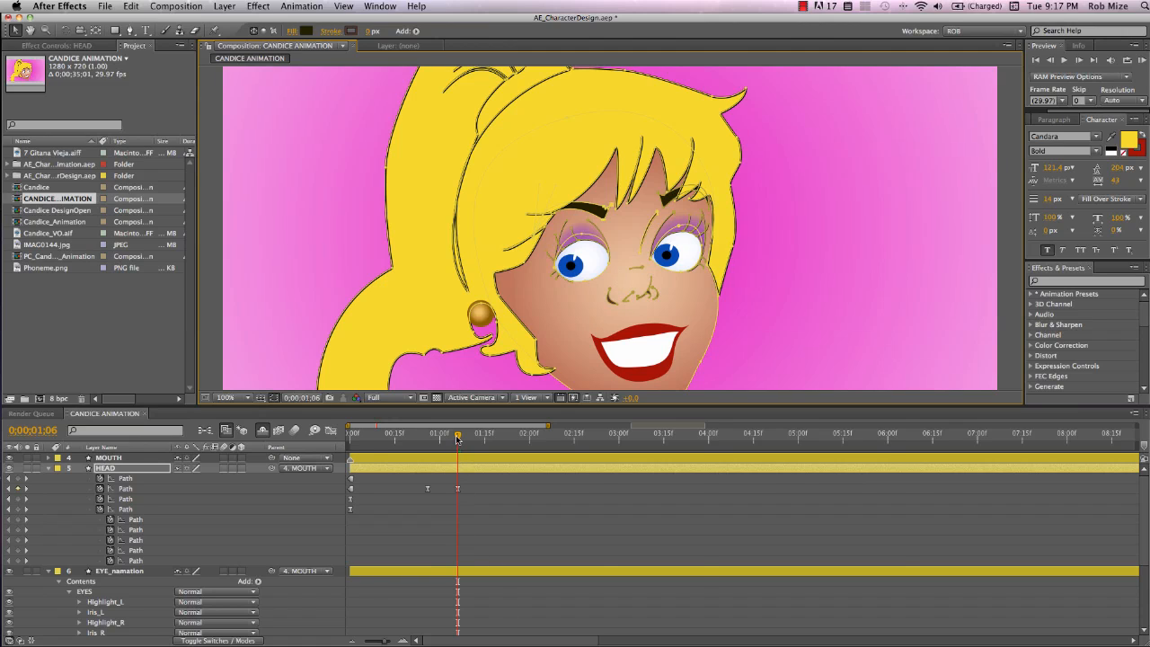
key(;)
click(577, 439)
drag(581, 447, 448, 439)
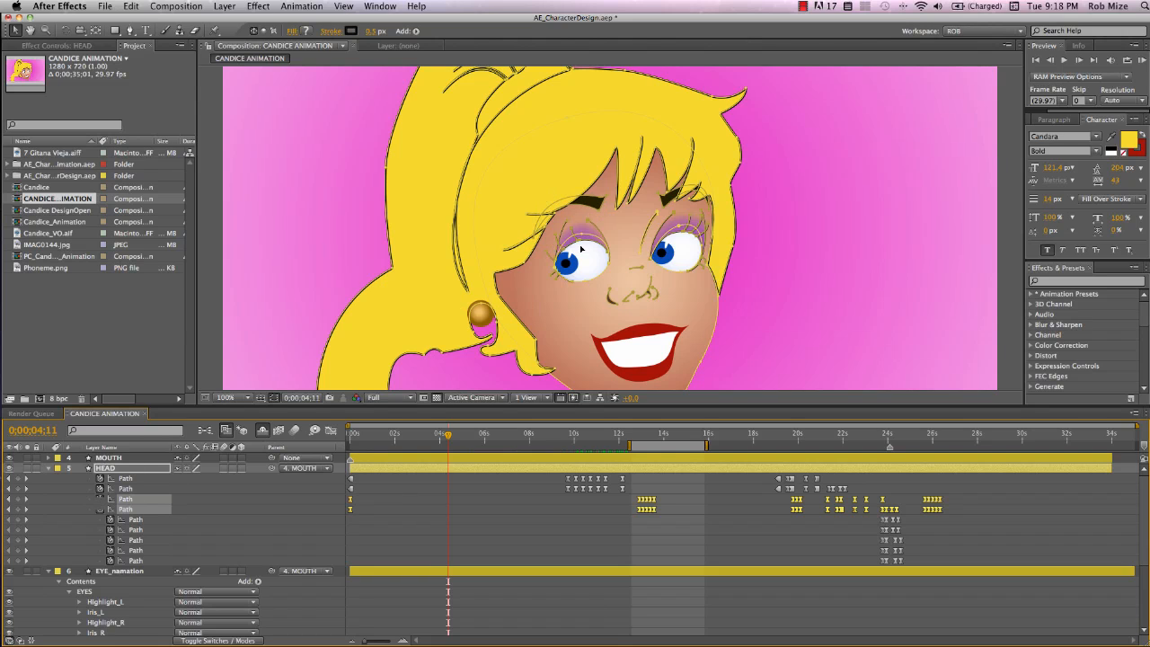
scroll(580, 249, up, 5)
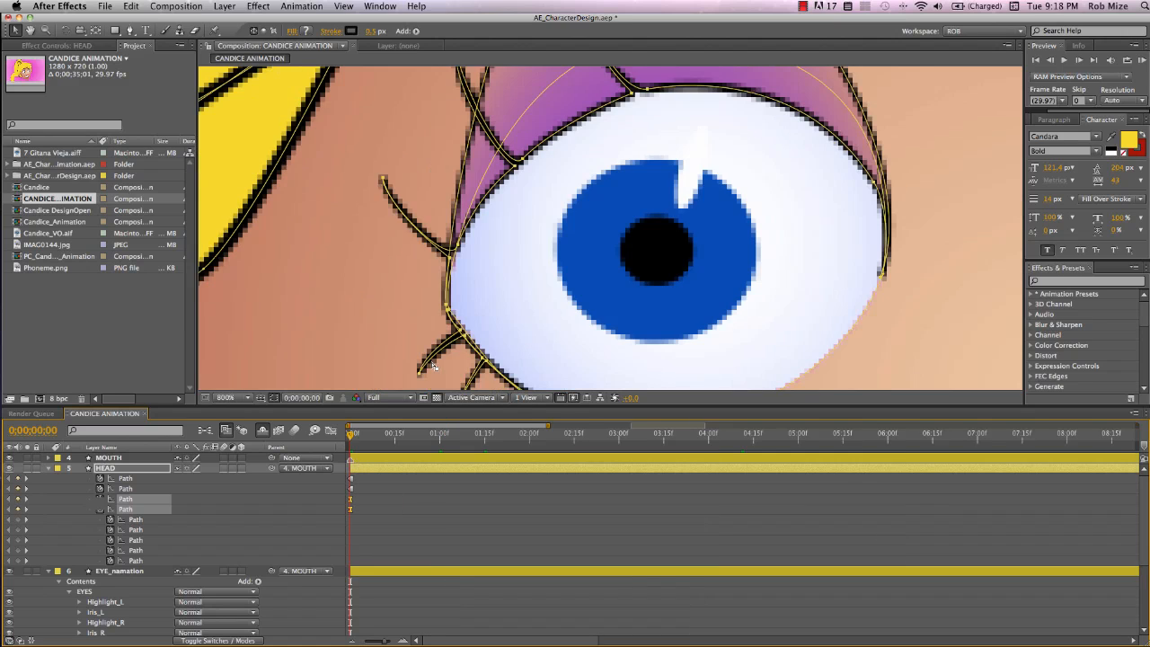
scroll(540, 308, down, 2)
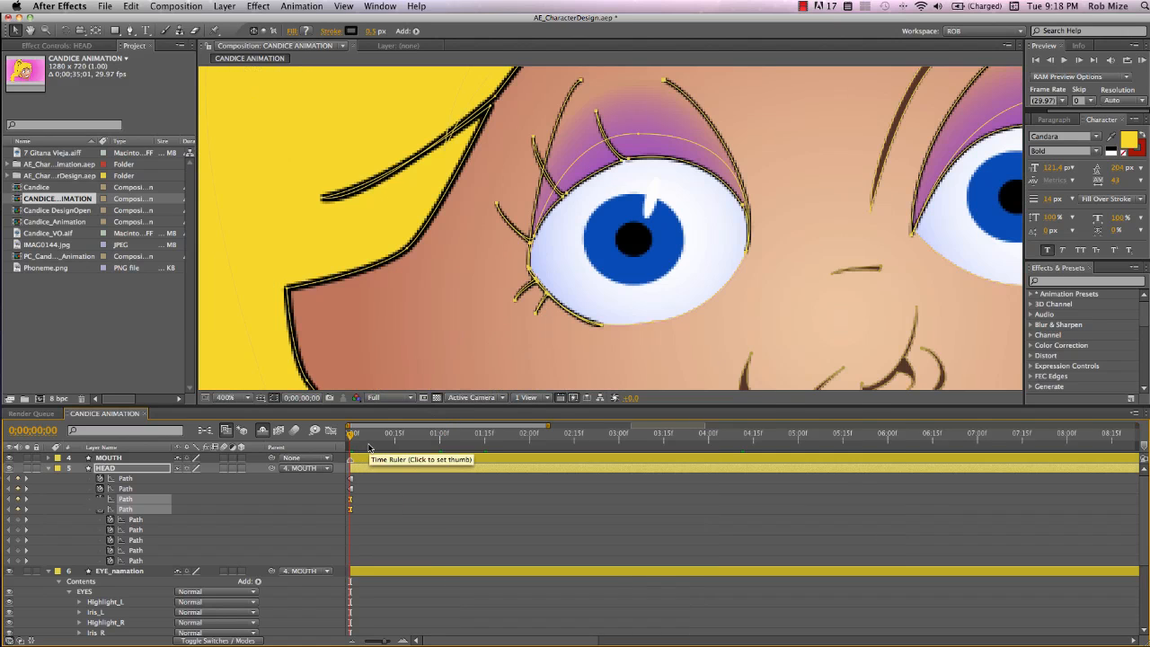
At 10 frames, add keyframes to the two left eyelid paths and nudge them 10 frames later
key(shift+Page_Down)
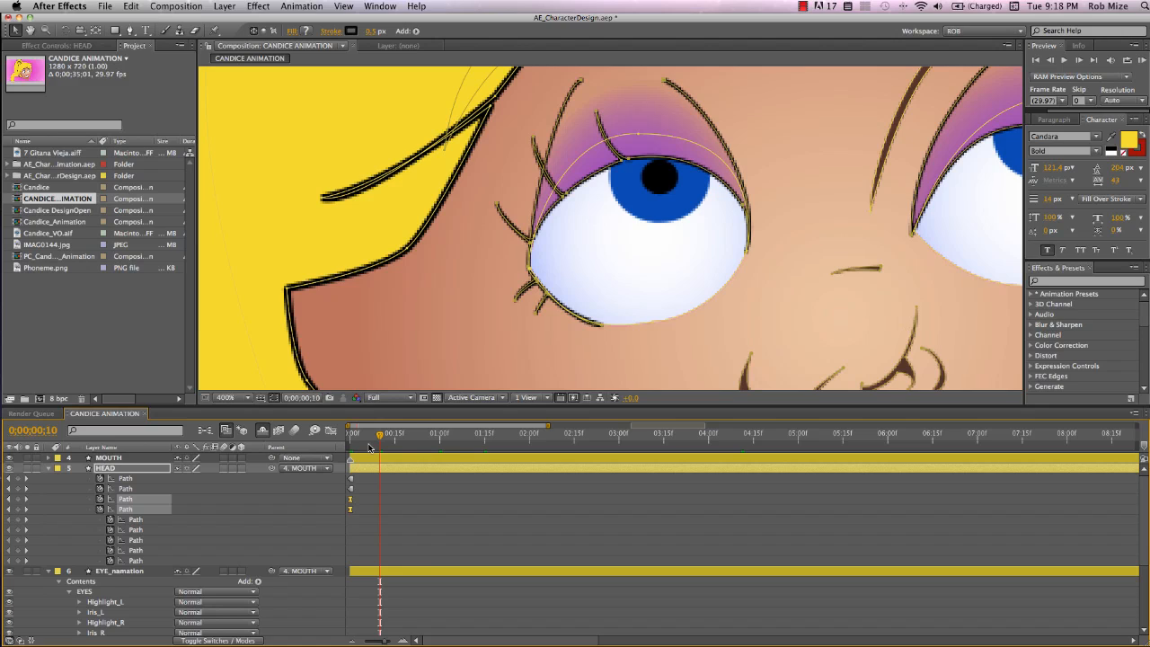
scroll(14, 508, right, 1)
click(18, 500)
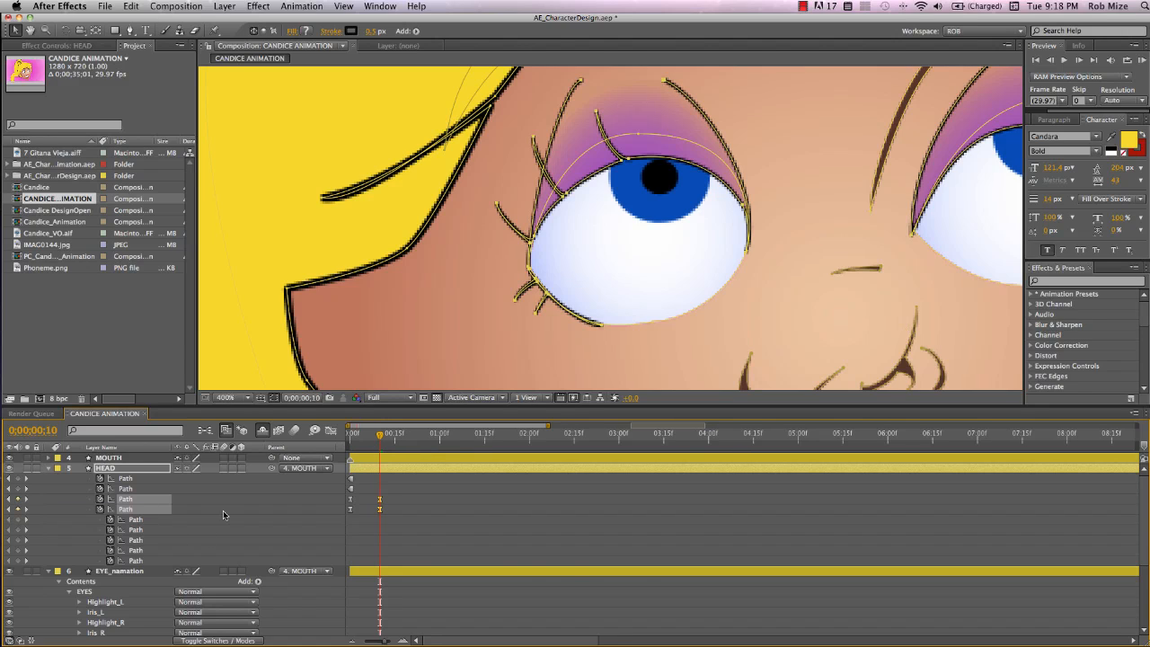
key(super+shift+Right)
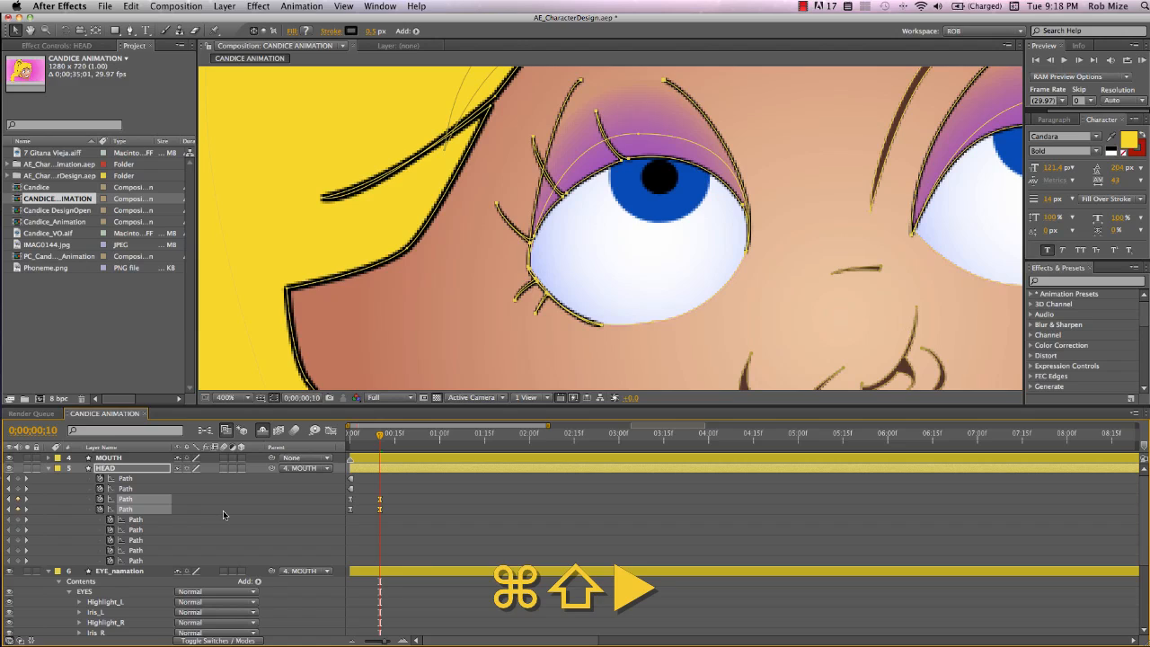
key(alt+shift+Right)
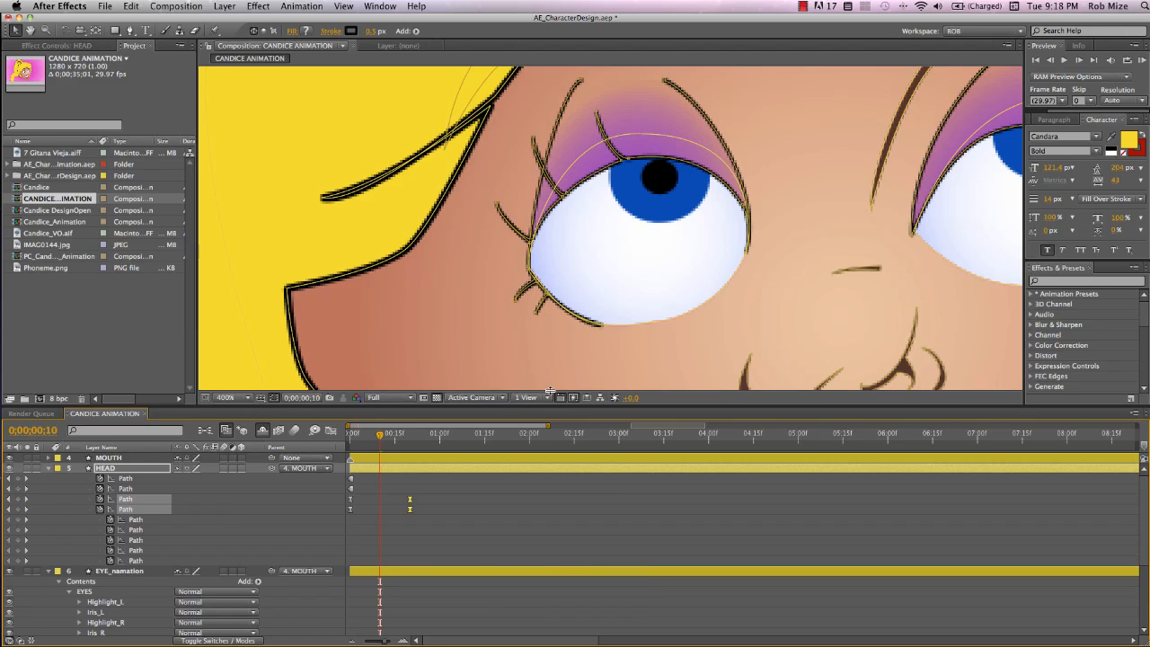
At 10 frames, drag the left eyelid's path points down so the lid closes over the eye
click(638, 134)
drag(590, 108, 633, 173)
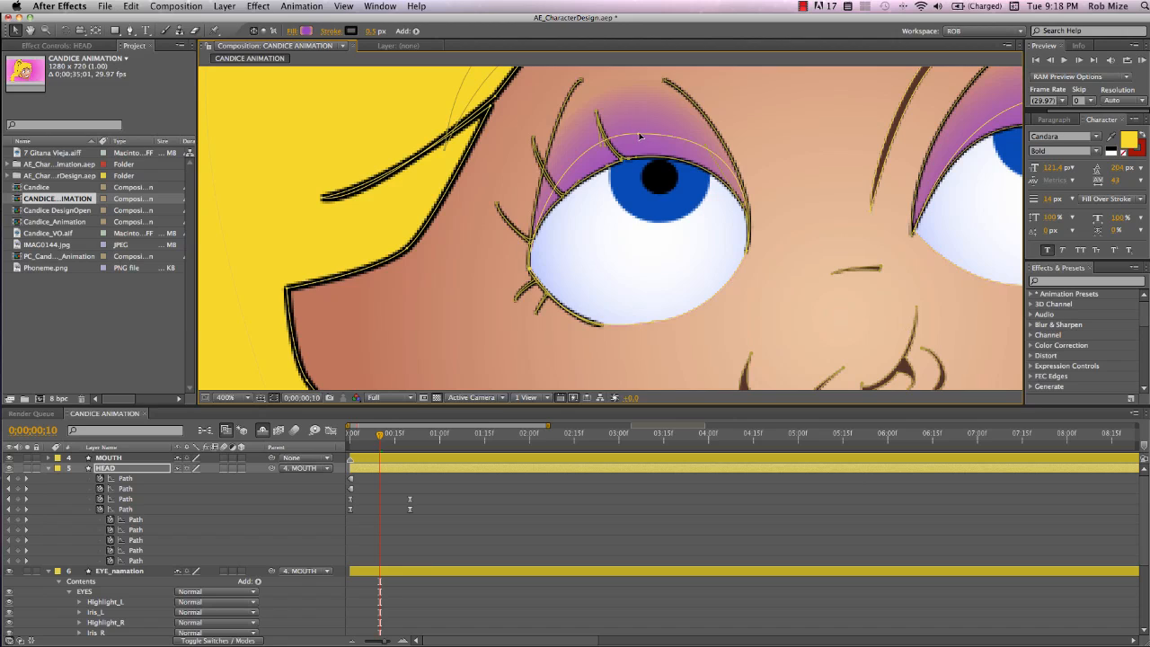
drag(628, 161, 694, 312)
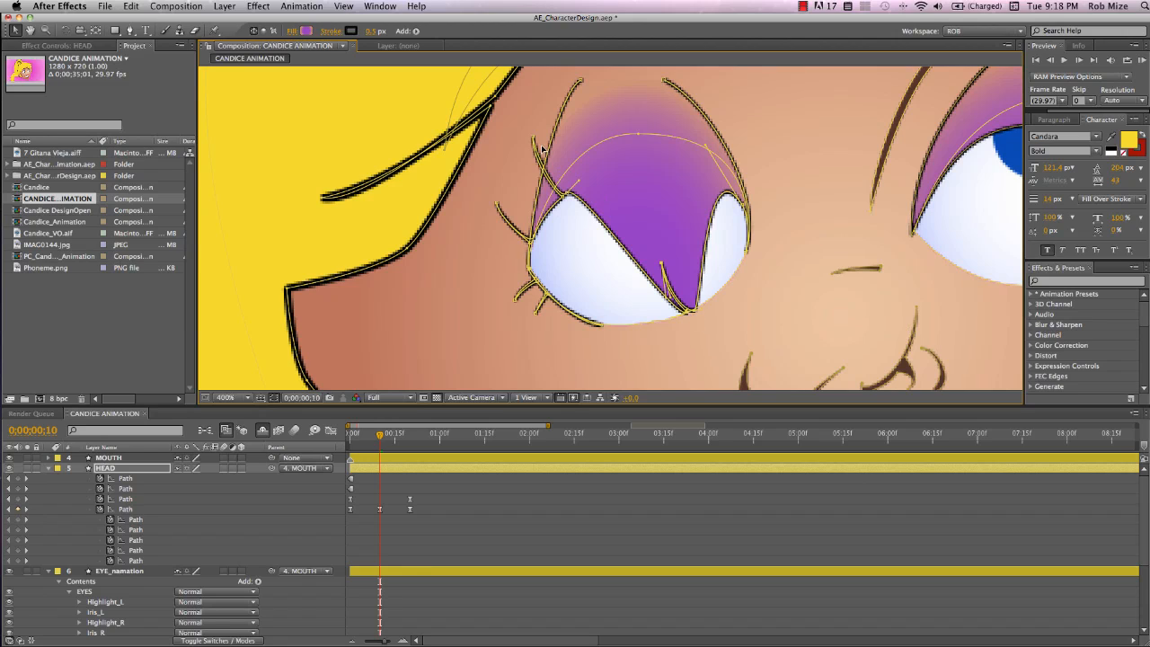
Drag the remaining left eyelid and lash points down so the lid fully covers the eye
drag(528, 137, 605, 329)
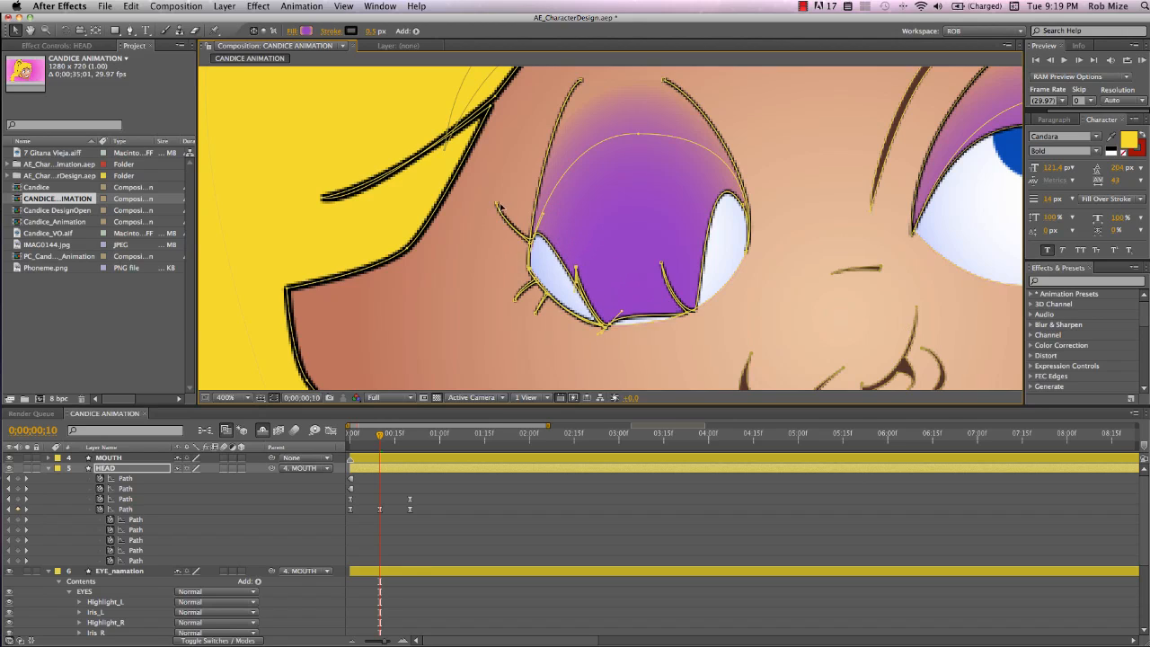
drag(491, 202, 548, 283)
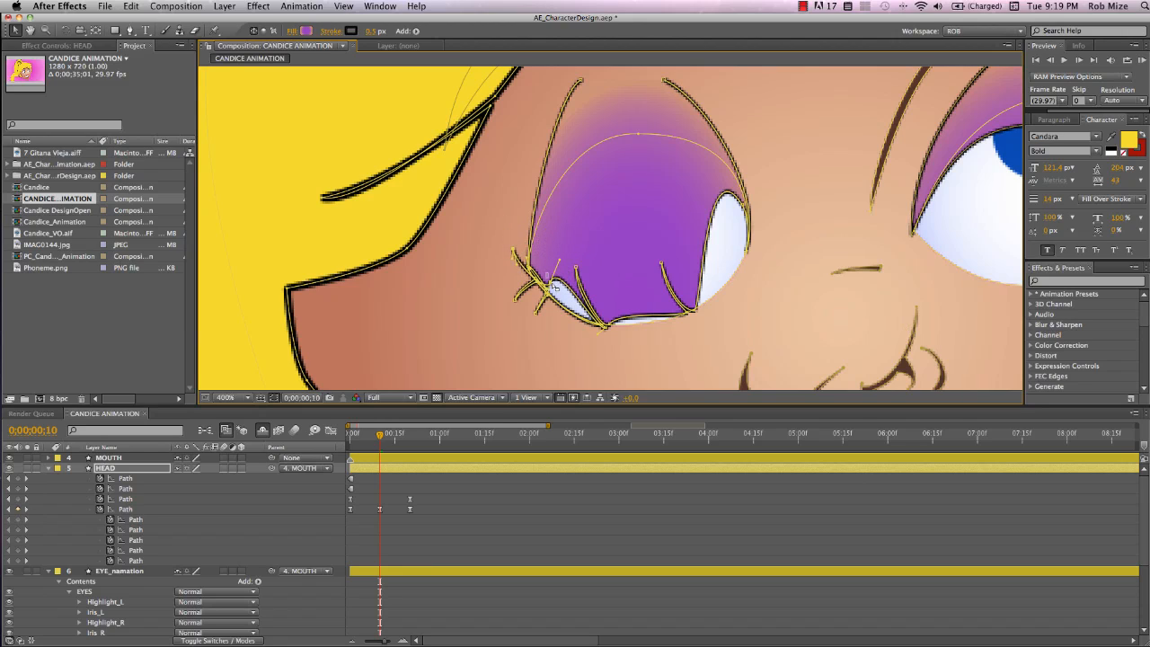
drag(555, 290, 556, 317)
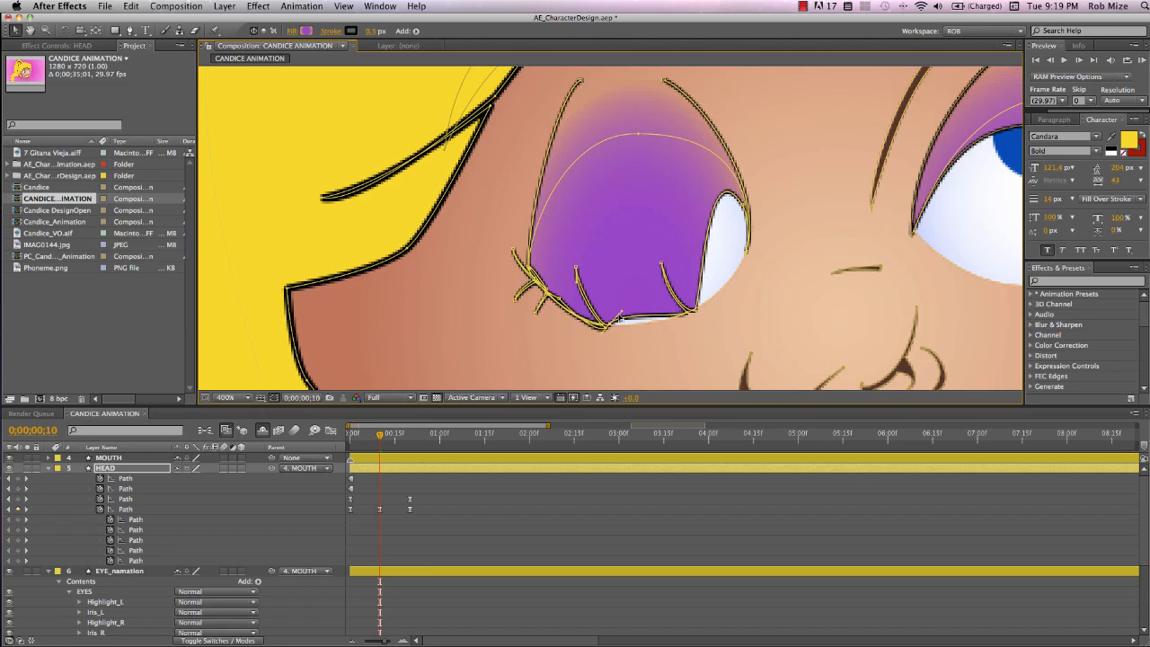
drag(622, 313, 628, 327)
Scrub through the first second and RAM-preview the composition to check the eye blink
mouse_move(381, 436)
mouse_down()
mouse_move(424, 447)
mouse_move(388, 446)
mouse_up()
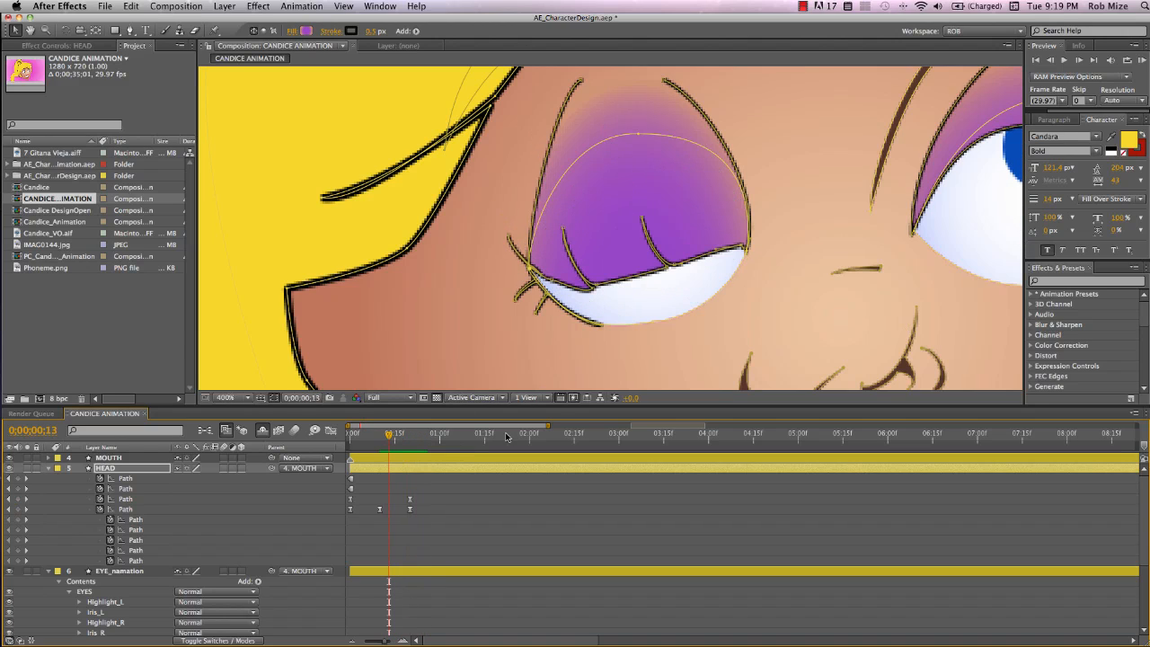
drag(389, 439, 423, 463)
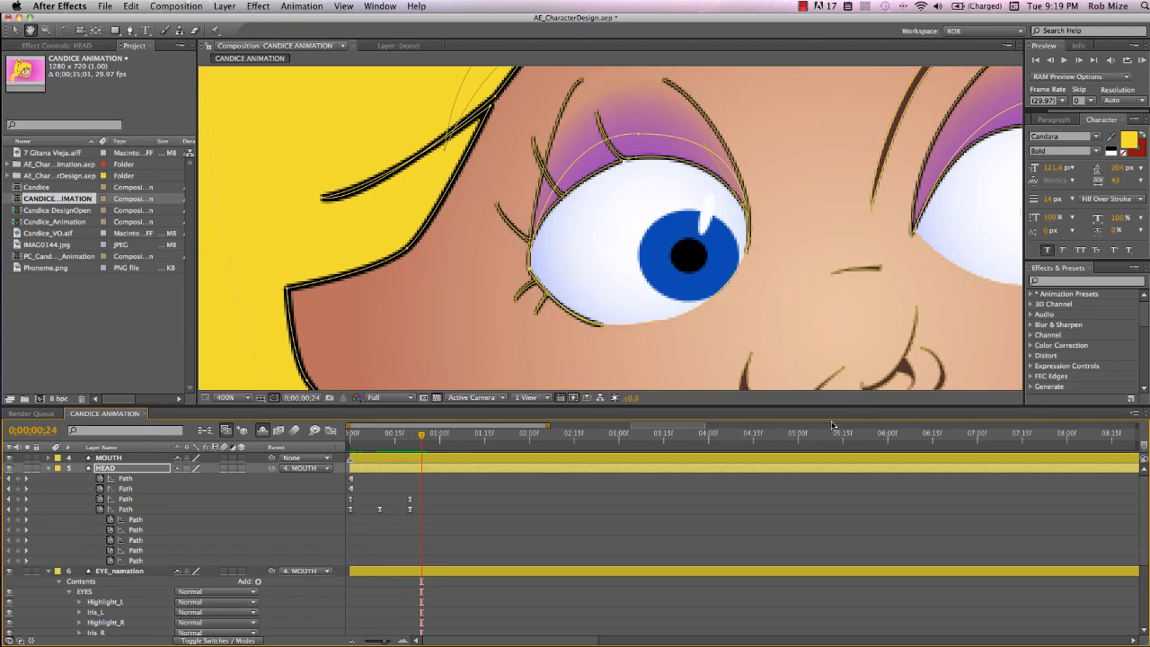
drag(848, 297, 433, 352)
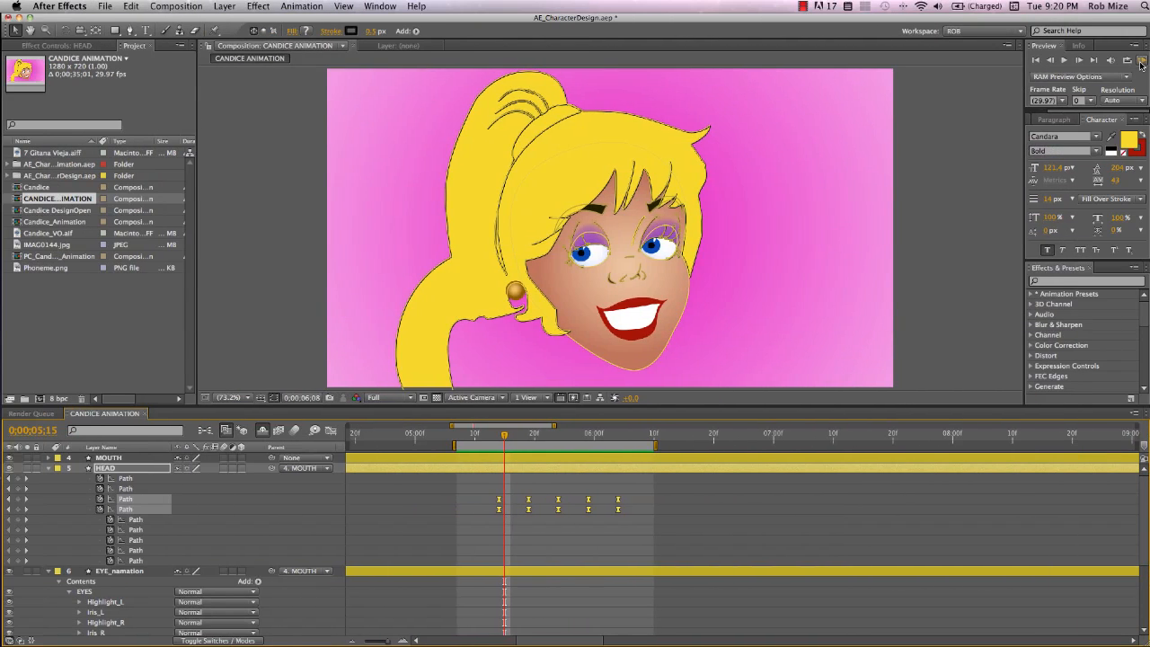
click(1141, 61)
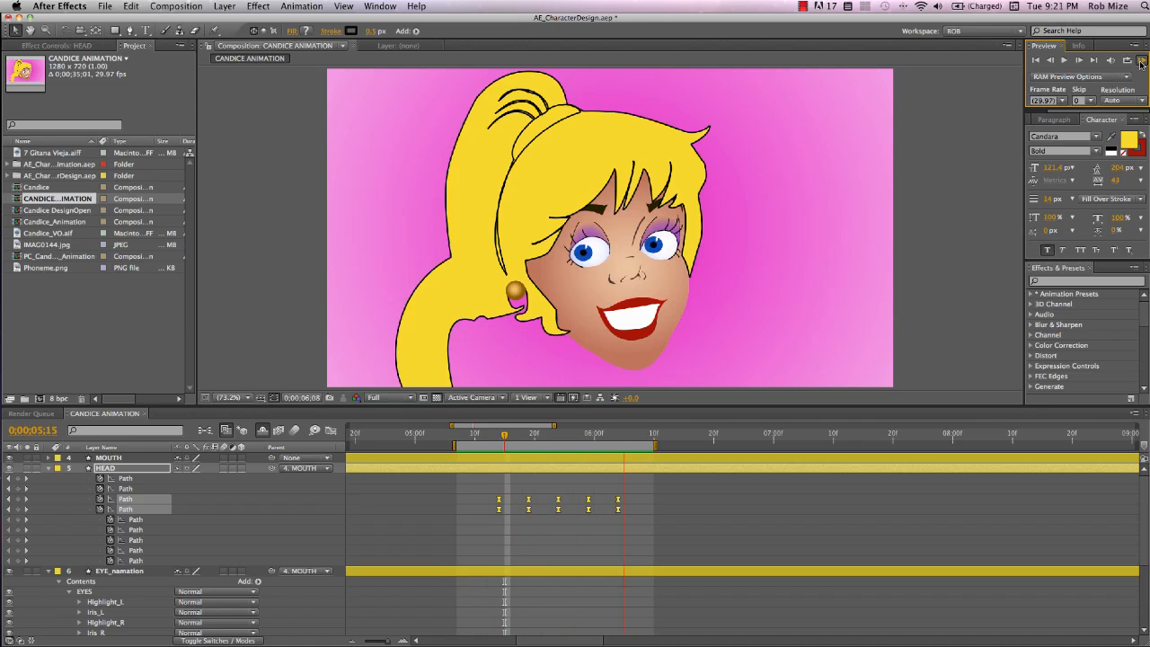
Copy the blink keyframes of both eyelid paths and paste them at 7:16
click(755, 533)
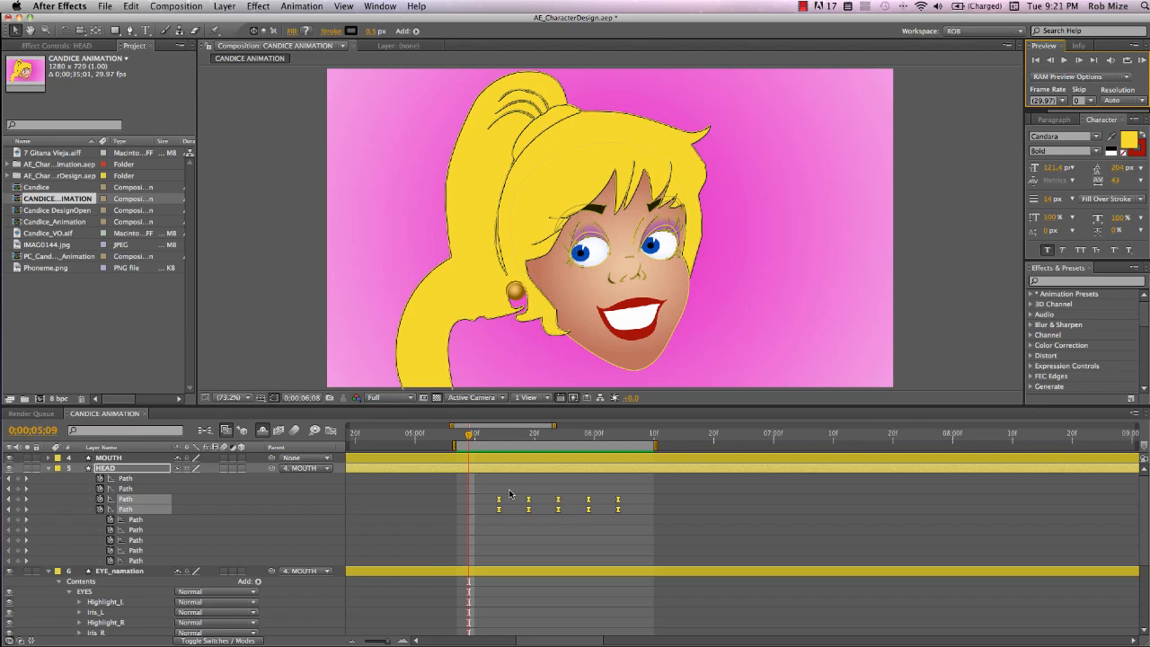
drag(490, 490, 566, 517)
scroll(564, 518, right, 2)
key(super+c)
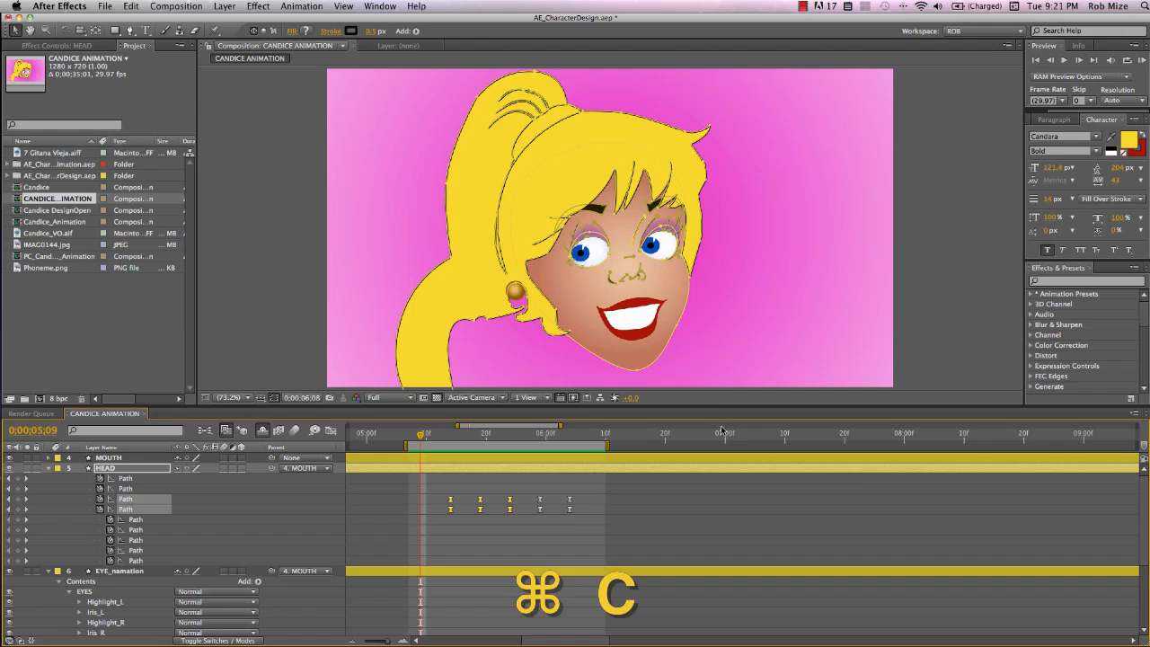
click(823, 436)
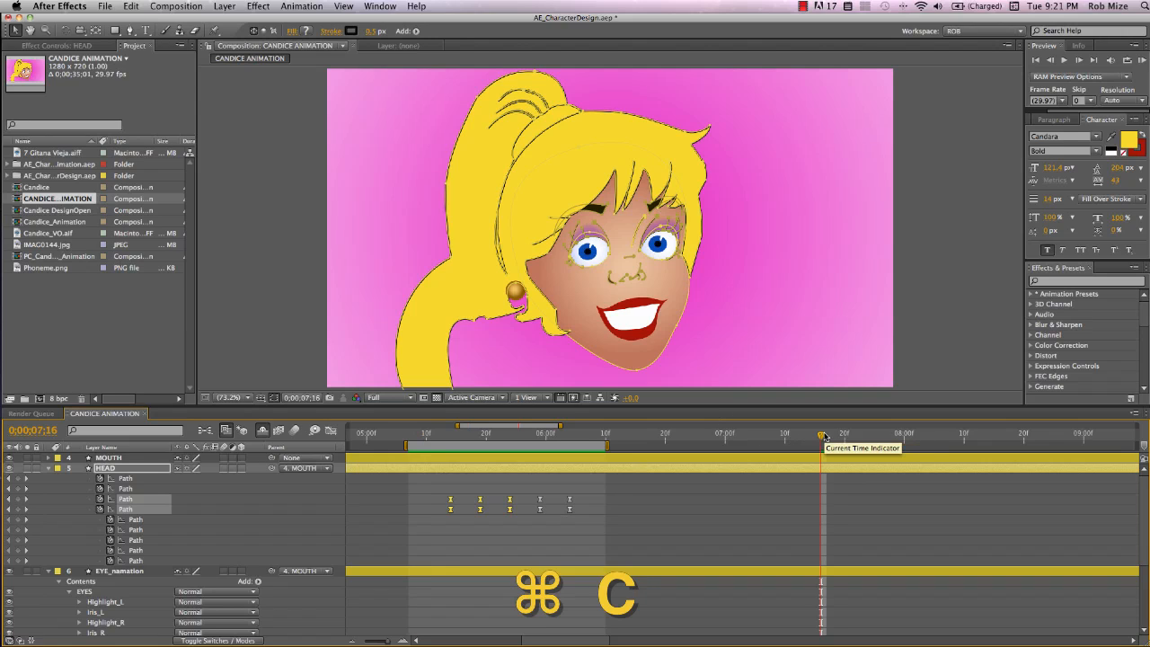
key(super+v)
Select the lower eyelid path's pasted keyframes near 7:16 and delete them
click(844, 436)
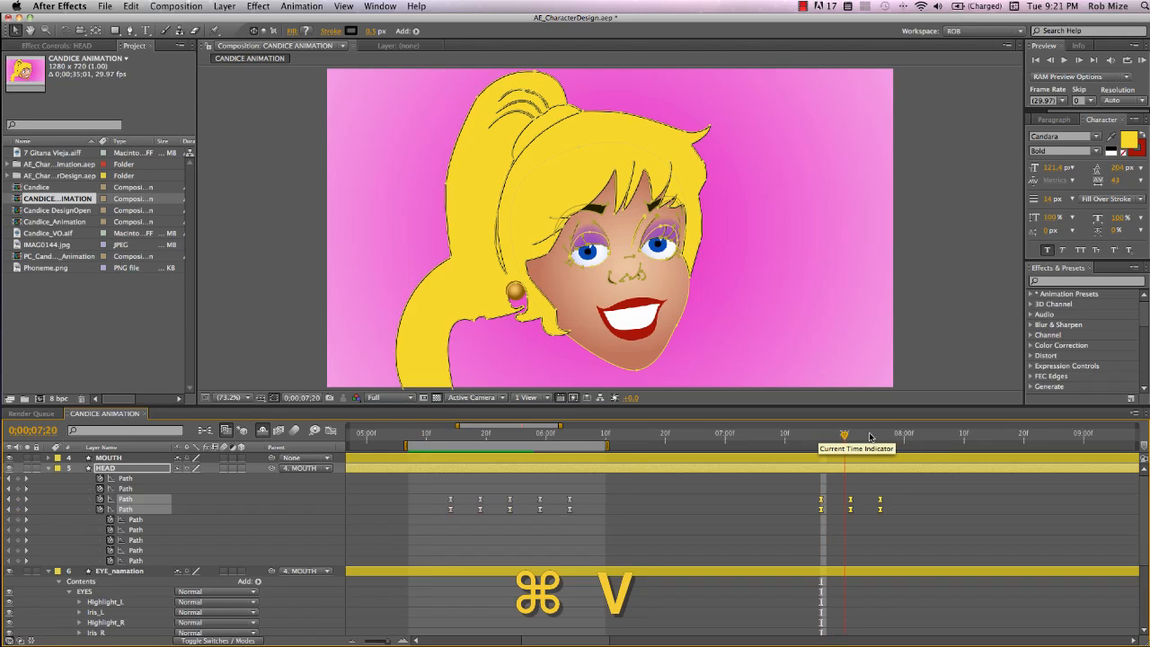
click(921, 437)
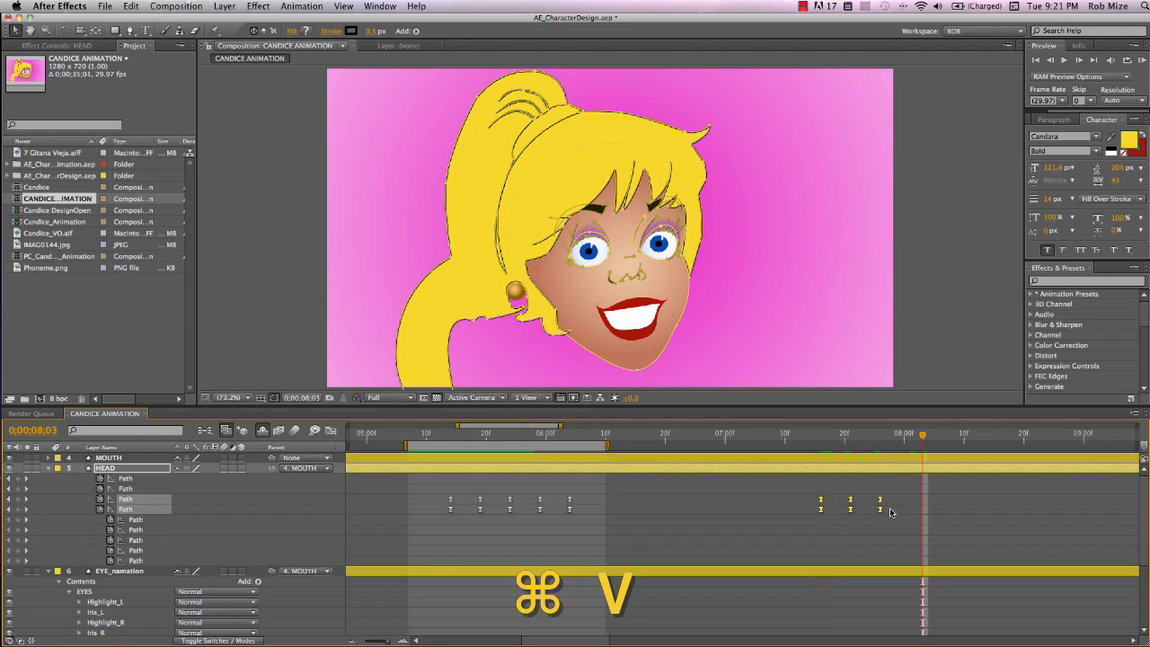
drag(885, 506, 803, 527)
key(Delete)
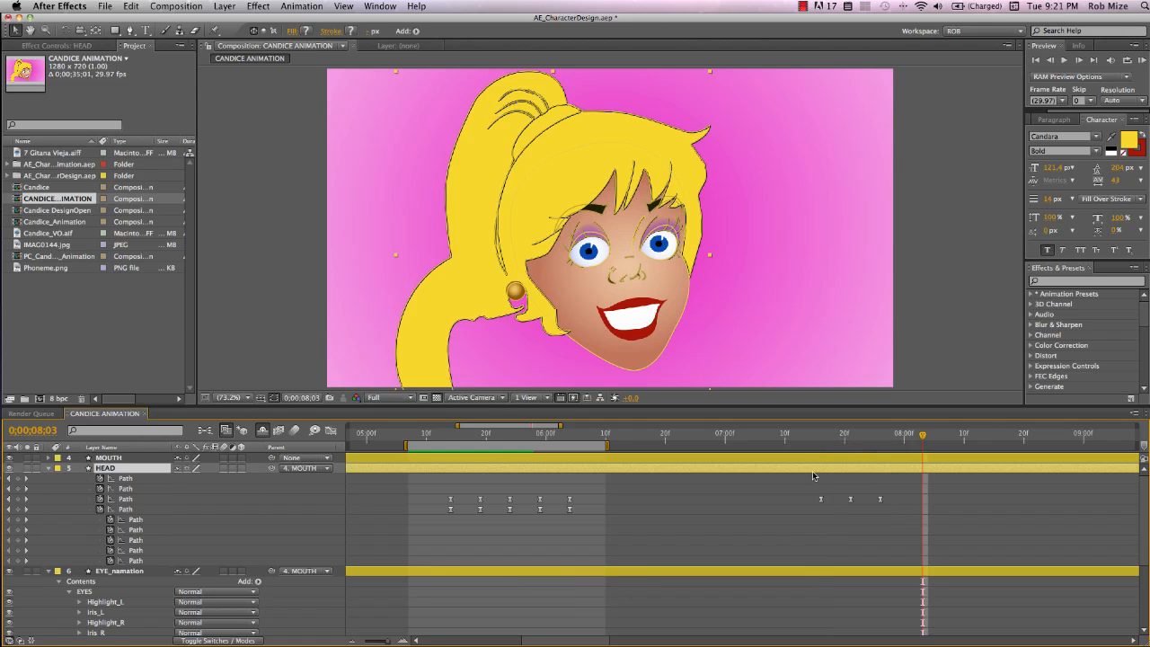
At 7:13, collapse the HEAD layer and expand the MOUTH layer's Teeth and Lips contents
drag(815, 439, 902, 440)
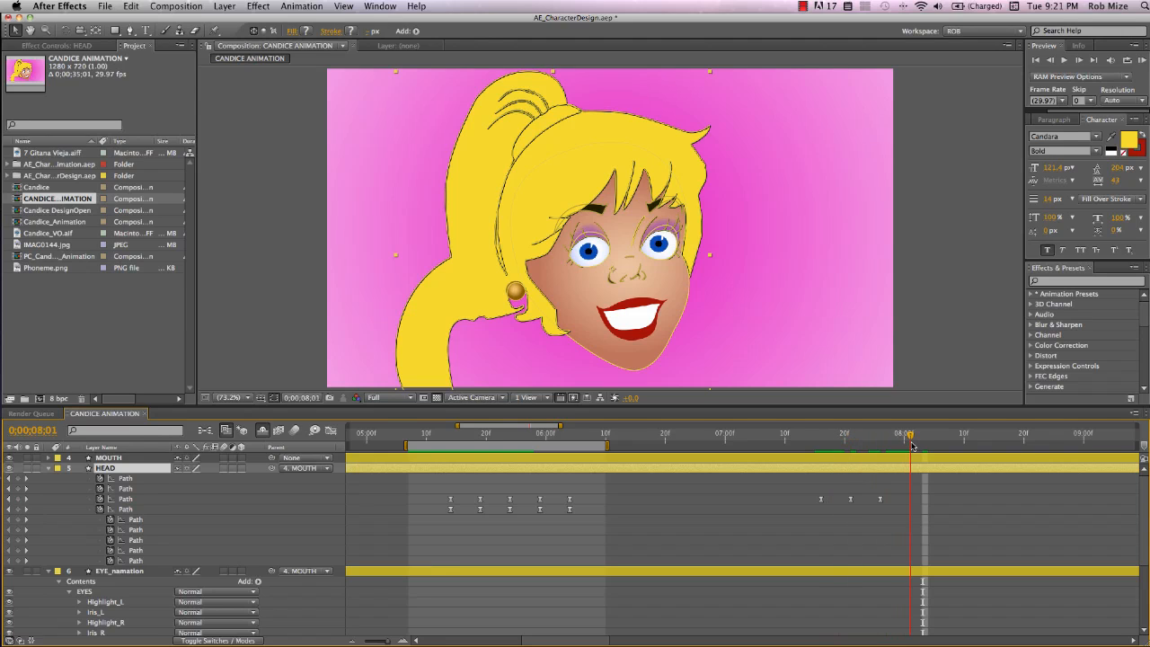
click(802, 451)
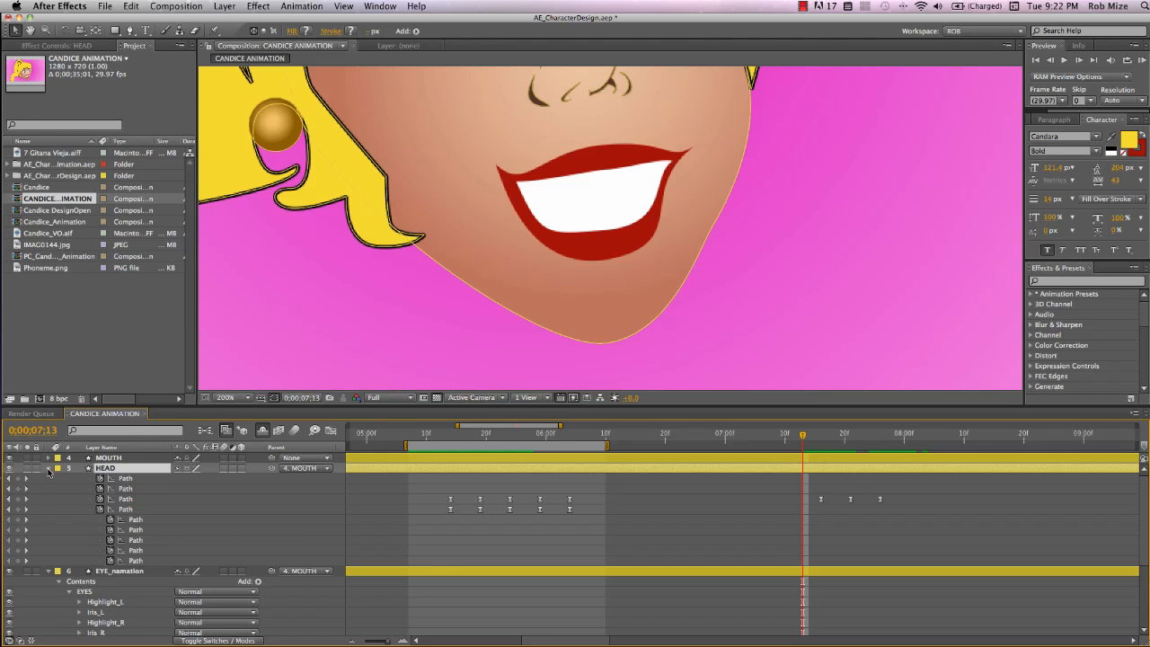
click(48, 468)
click(49, 458)
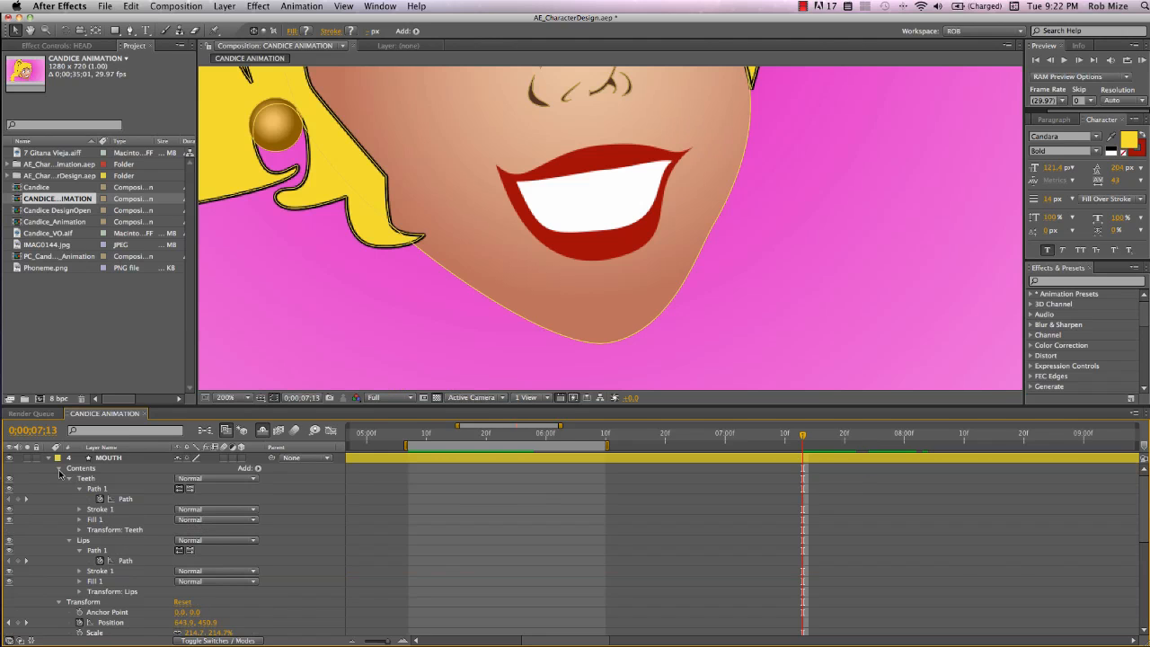
click(89, 478)
key(super+a)
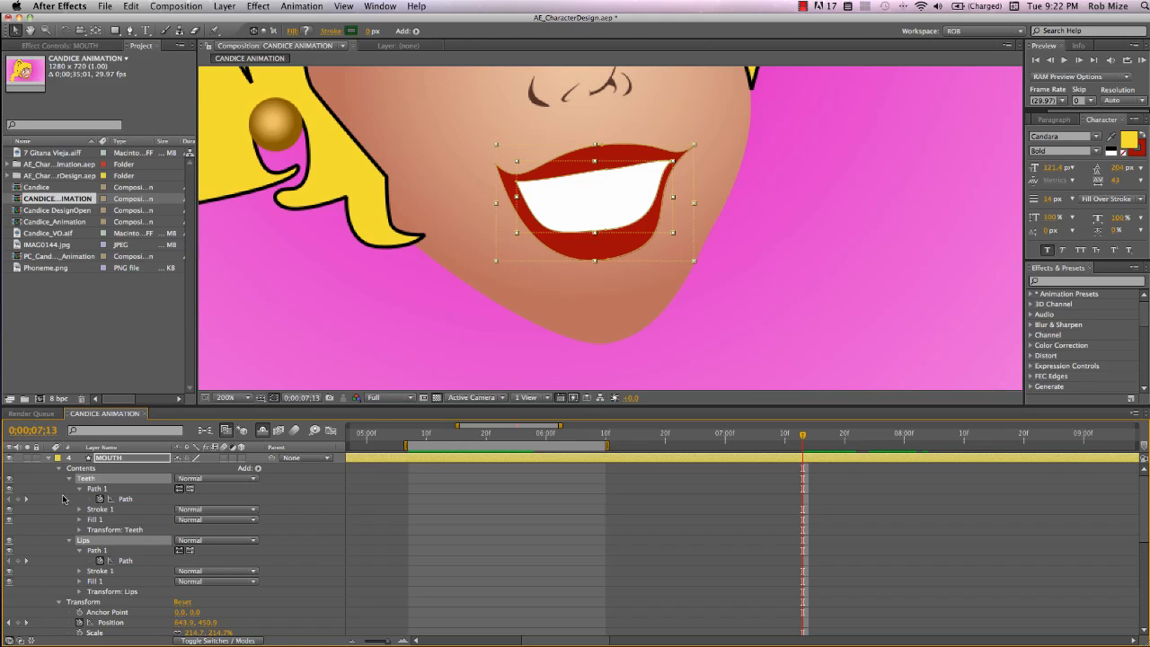
click(68, 479)
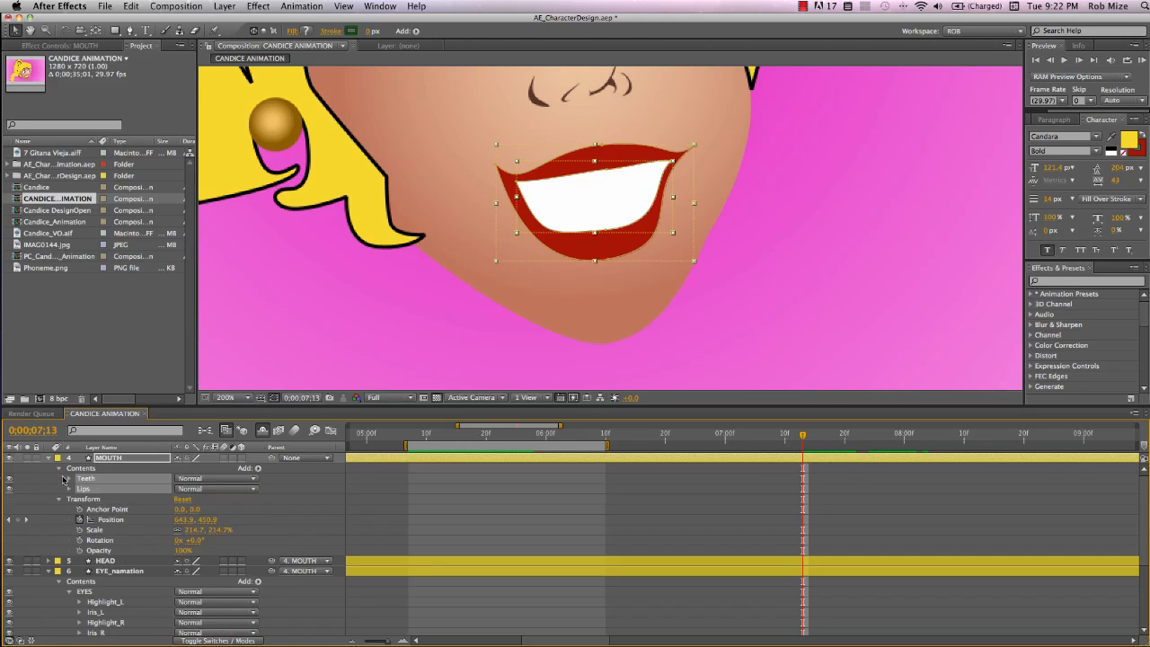
click(63, 478)
click(85, 489)
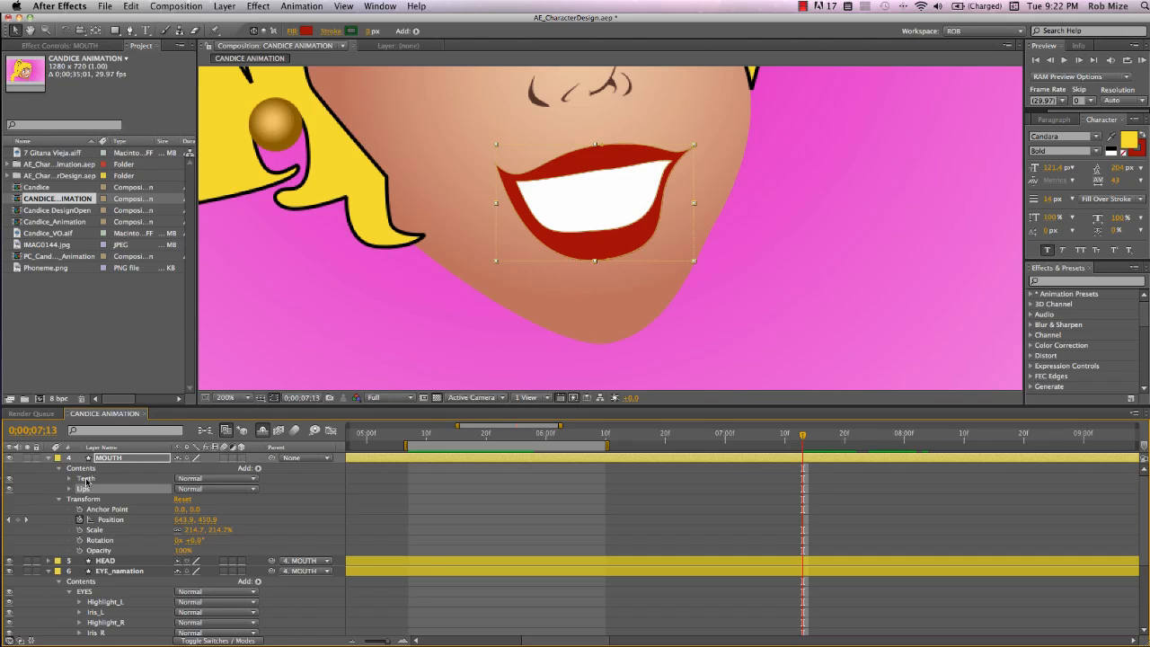
click(86, 479)
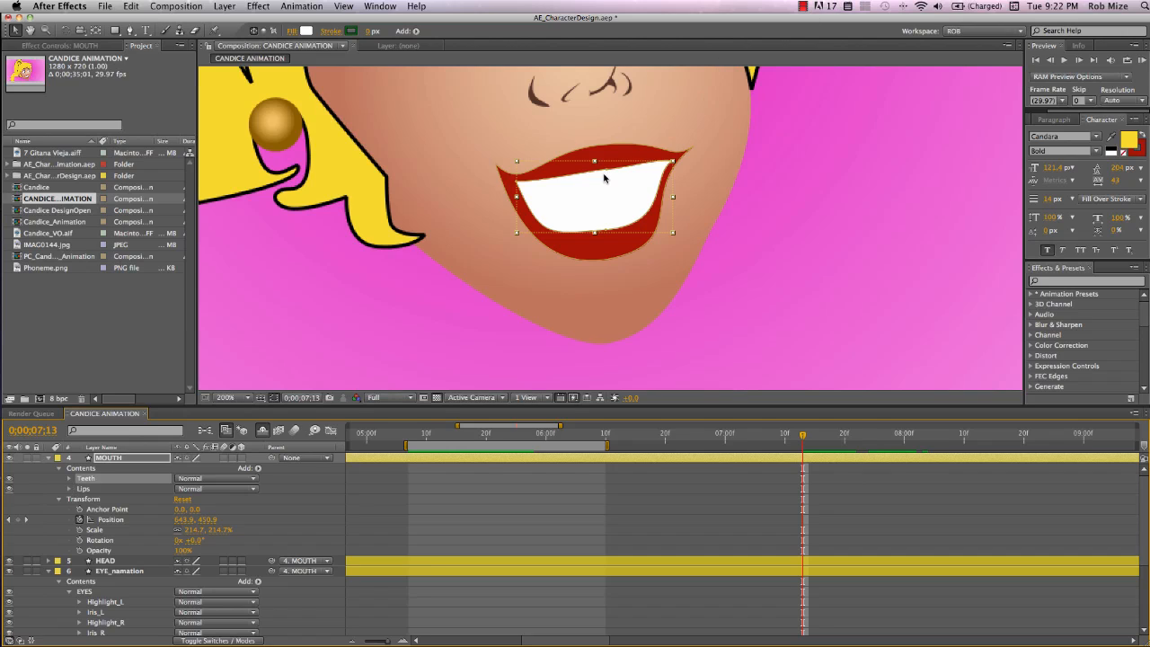
Zoom in on the mouth and temporarily hide the Teeth group to inspect the lips path
key(period)
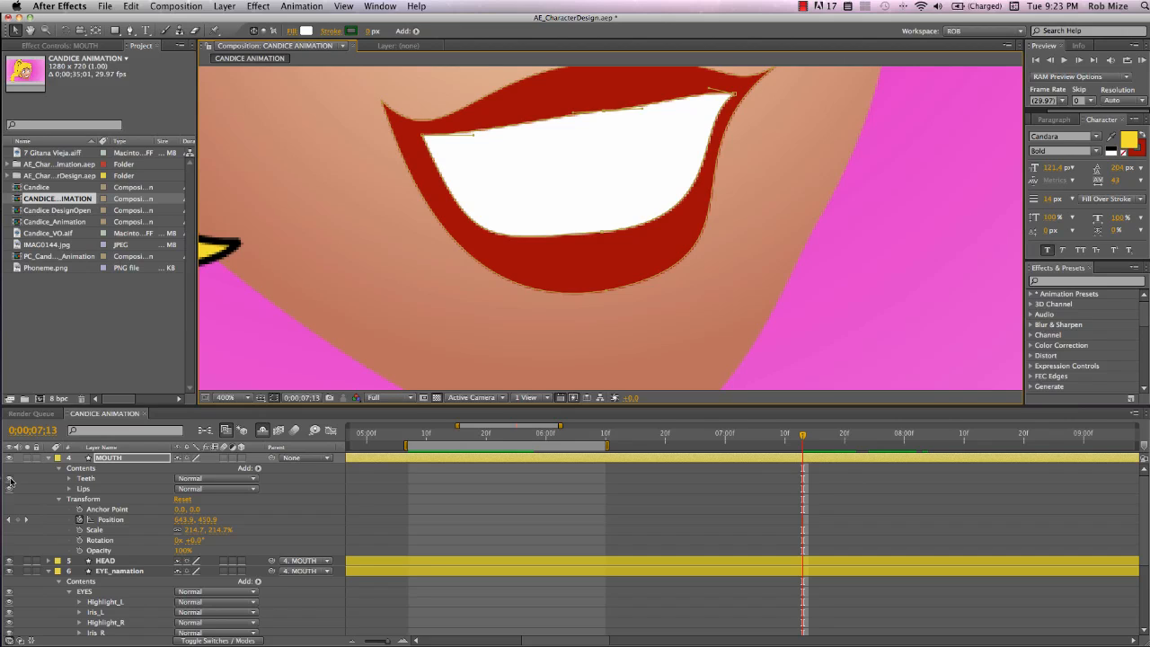
click(9, 478)
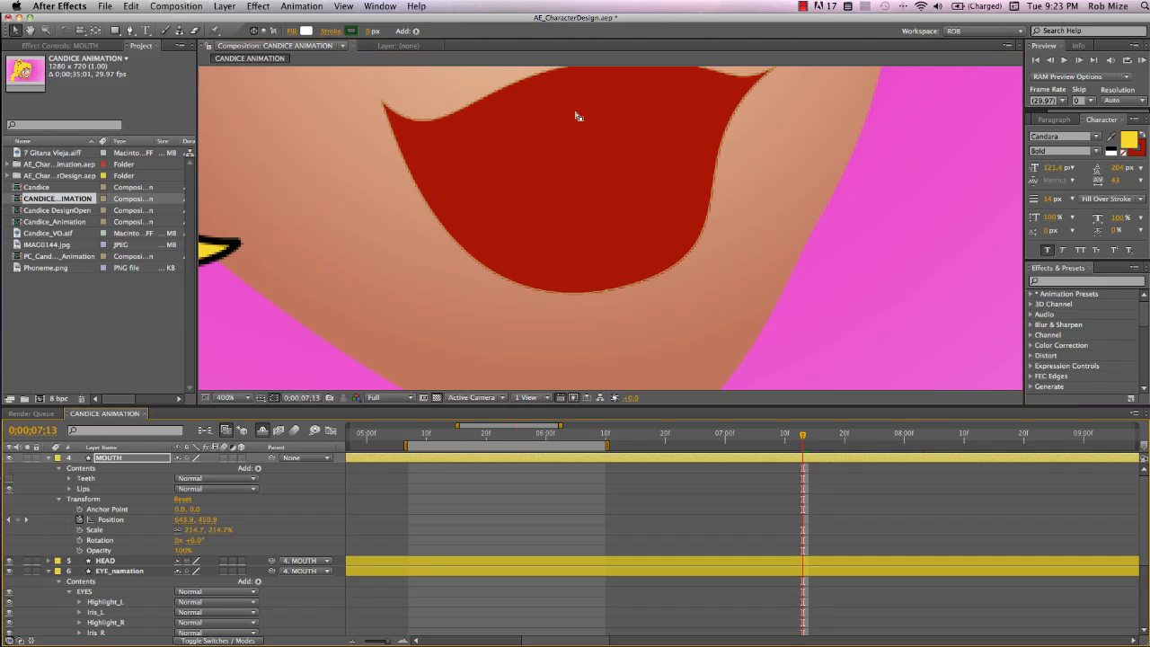
click(603, 289)
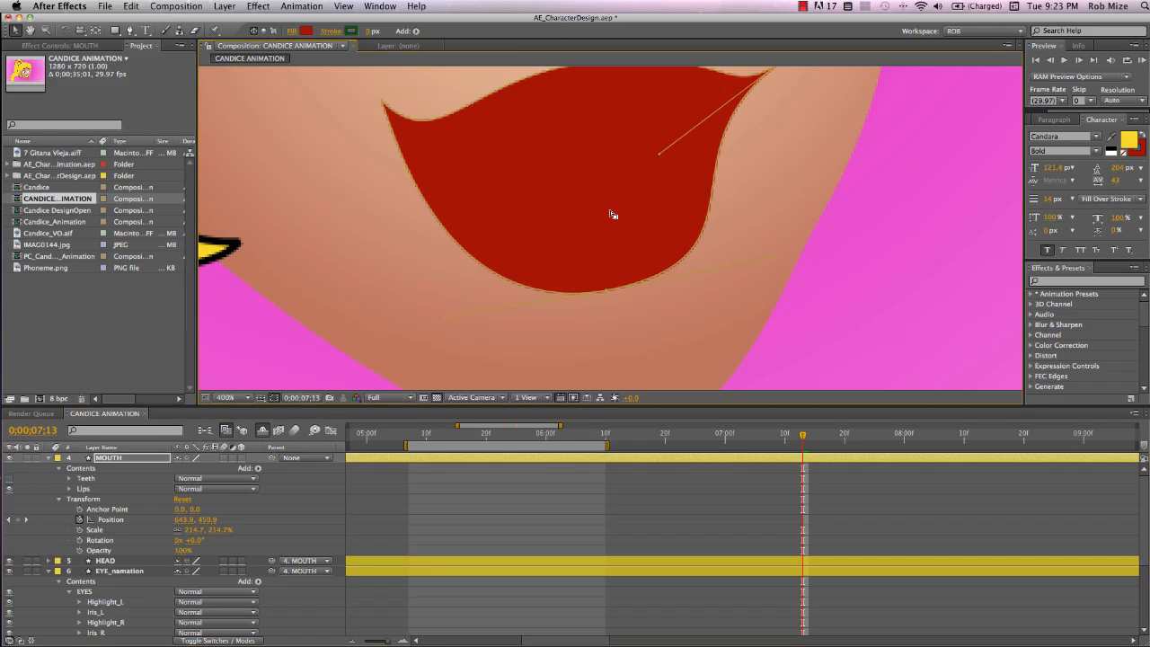
key(space)
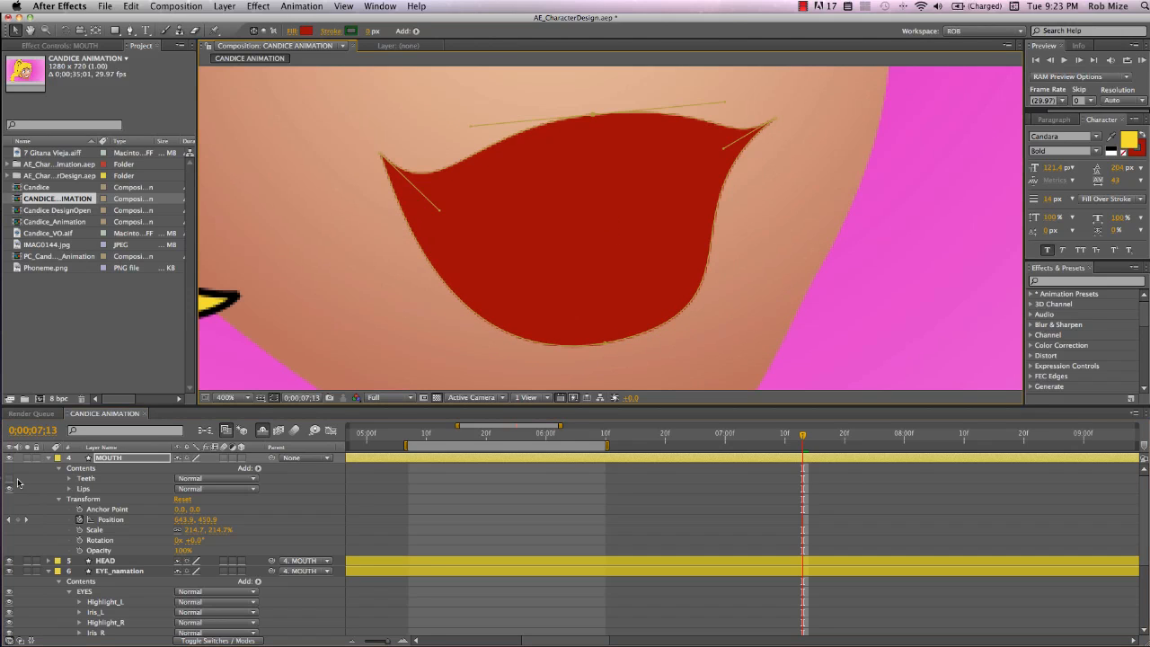
click(9, 478)
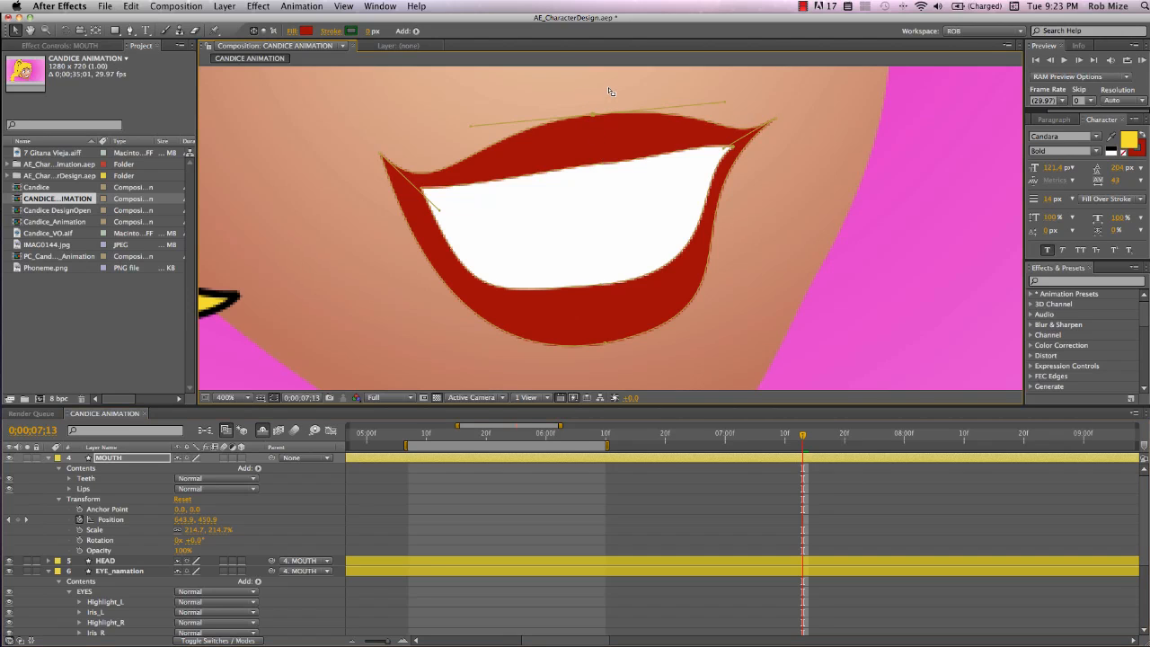
Try to reshape the mouth outline by dragging its points, then undo the three edits
mouse_move(610, 106)
mouse_down()
mouse_move(605, 171)
mouse_move(584, 183)
mouse_move(588, 208)
mouse_up()
drag(358, 139, 454, 220)
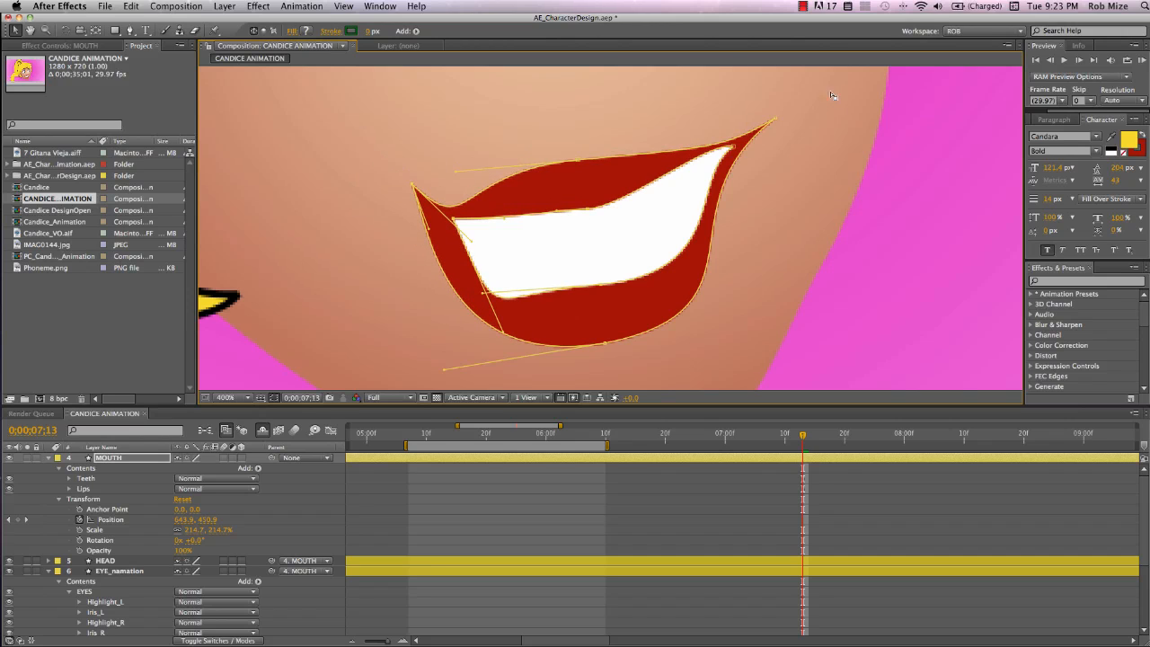
drag(825, 91, 730, 195)
key(super+z)
key(super+z)
key(super+z)
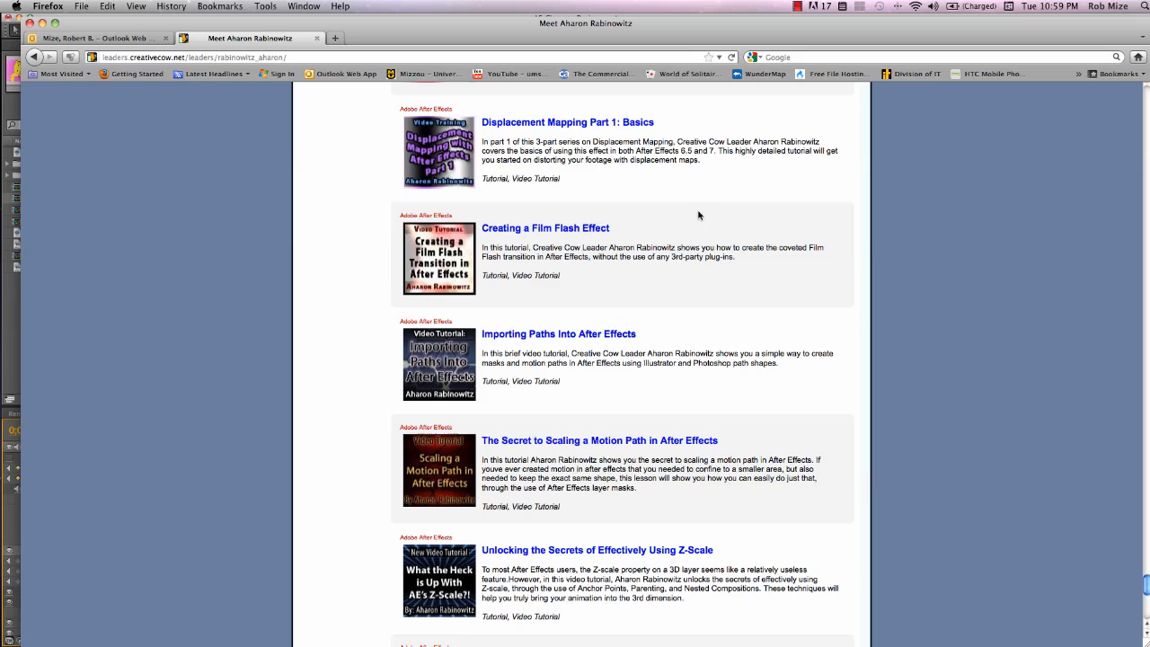
Switch to the browser and open the Lip-Synching for Character Animation tutorial page, scrolling through its video link
scroll(699, 216, down, 10)
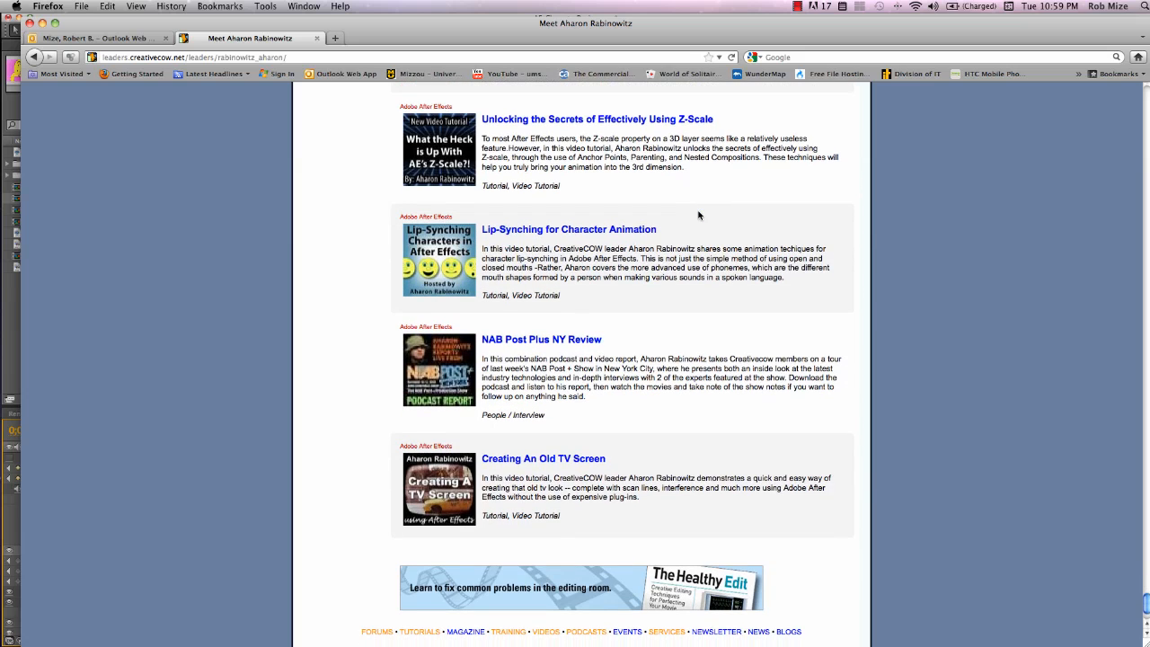
click(582, 234)
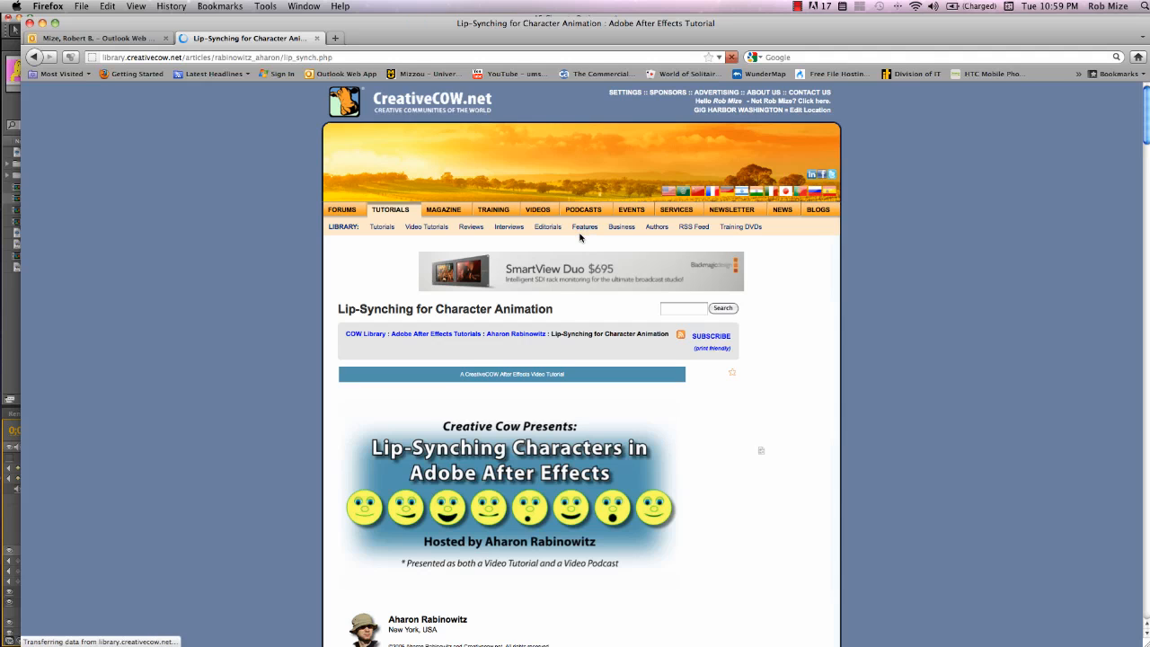
scroll(581, 235, down, 3)
scroll(581, 236, down, 3)
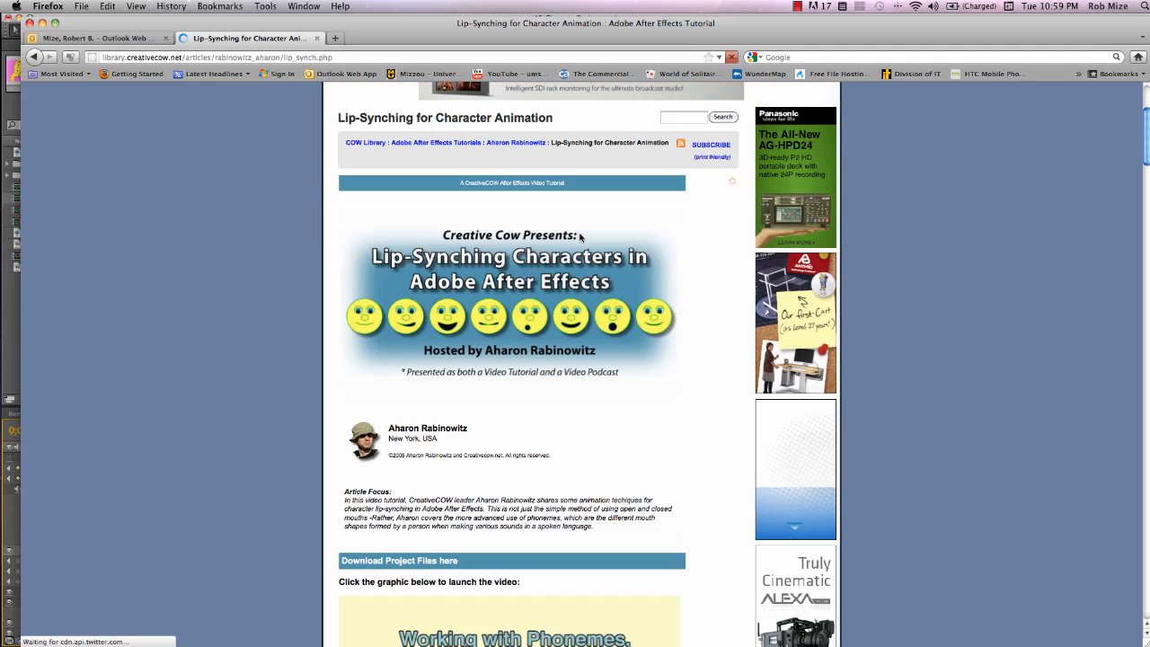
scroll(581, 236, down, 2)
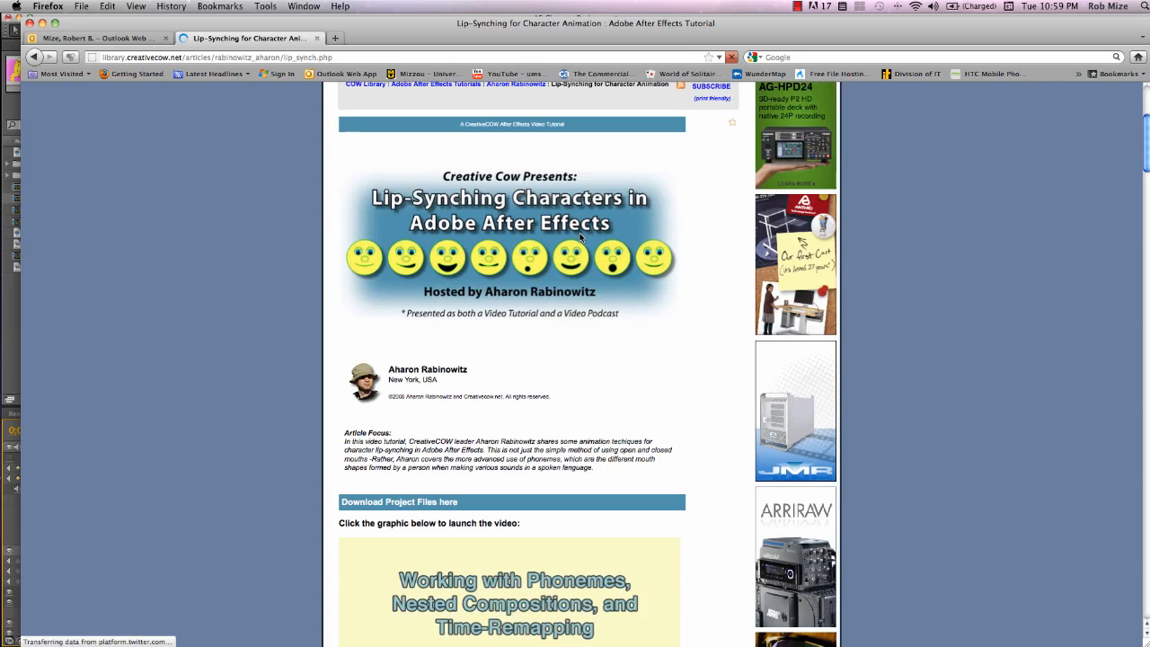
scroll(581, 237, down, 5)
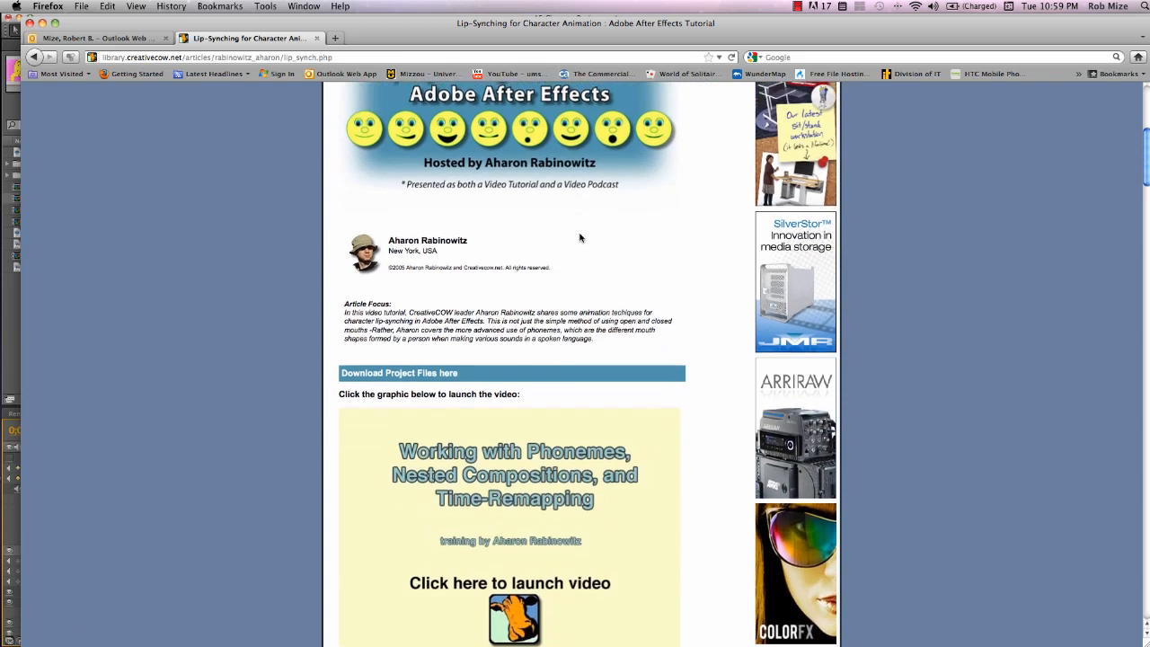
scroll(581, 236, down, 1)
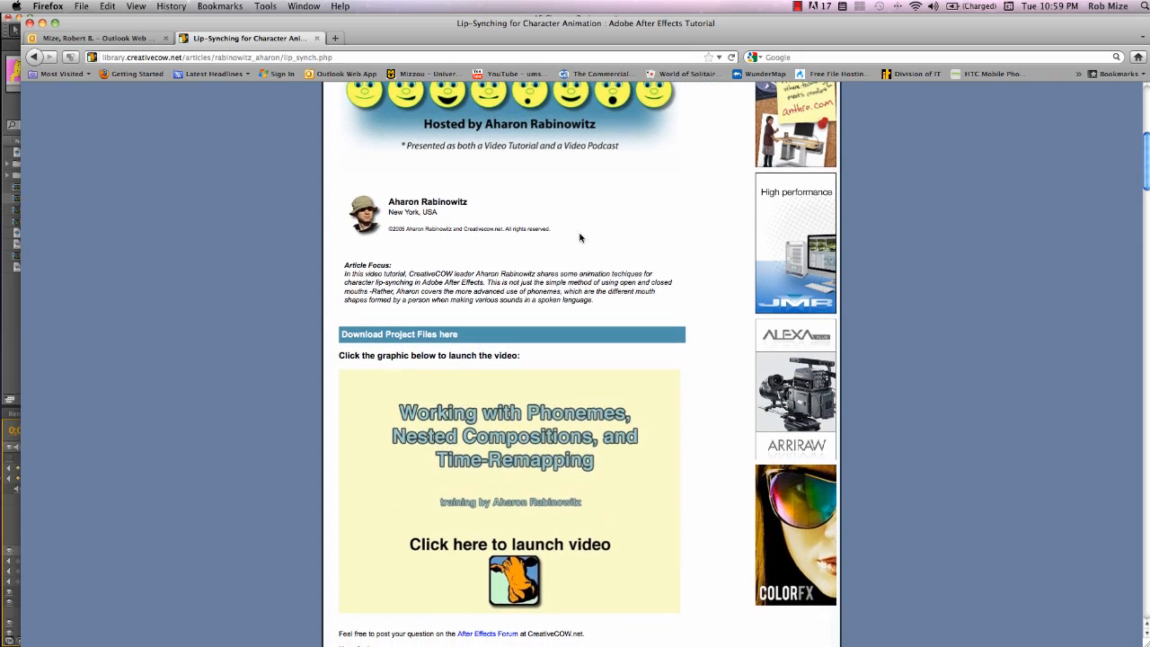
scroll(580, 238, up, 1)
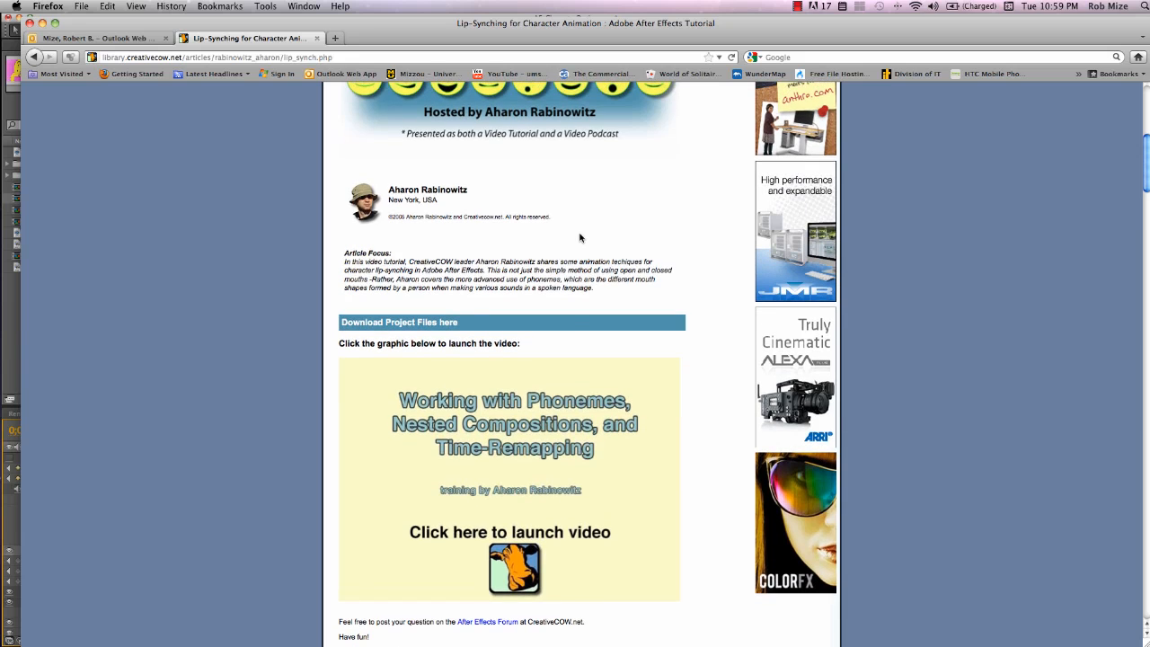
scroll(580, 237, up, 4)
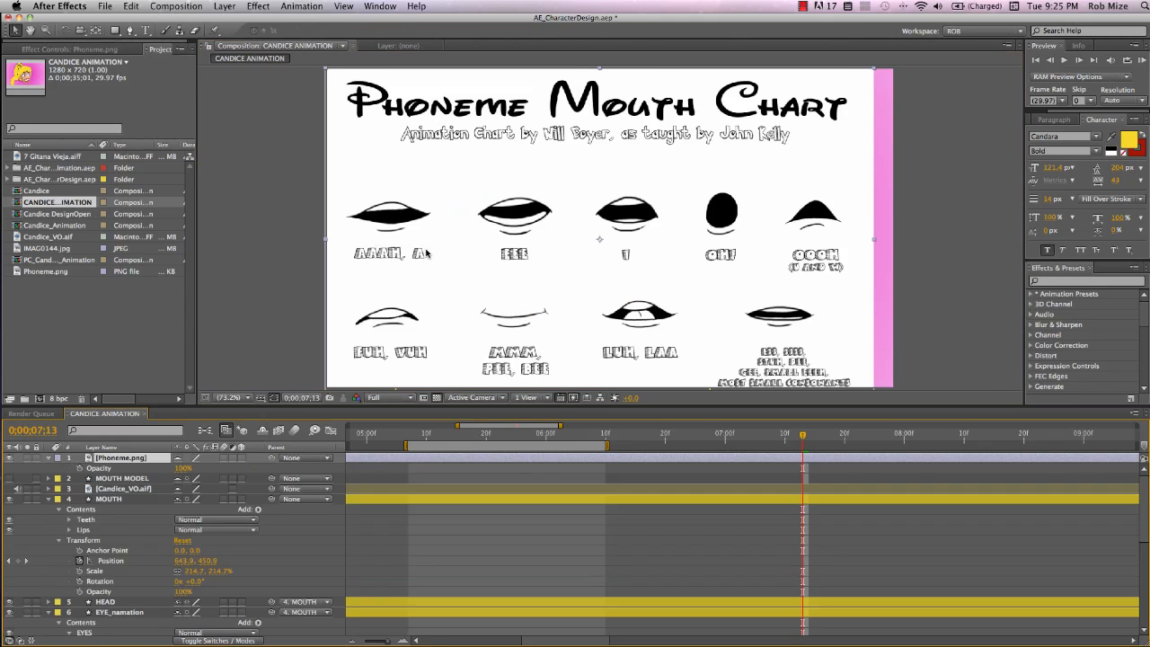
Zoom in on the Phoneme Mouth Chart layer and lower its opacity to 45%
key(period)
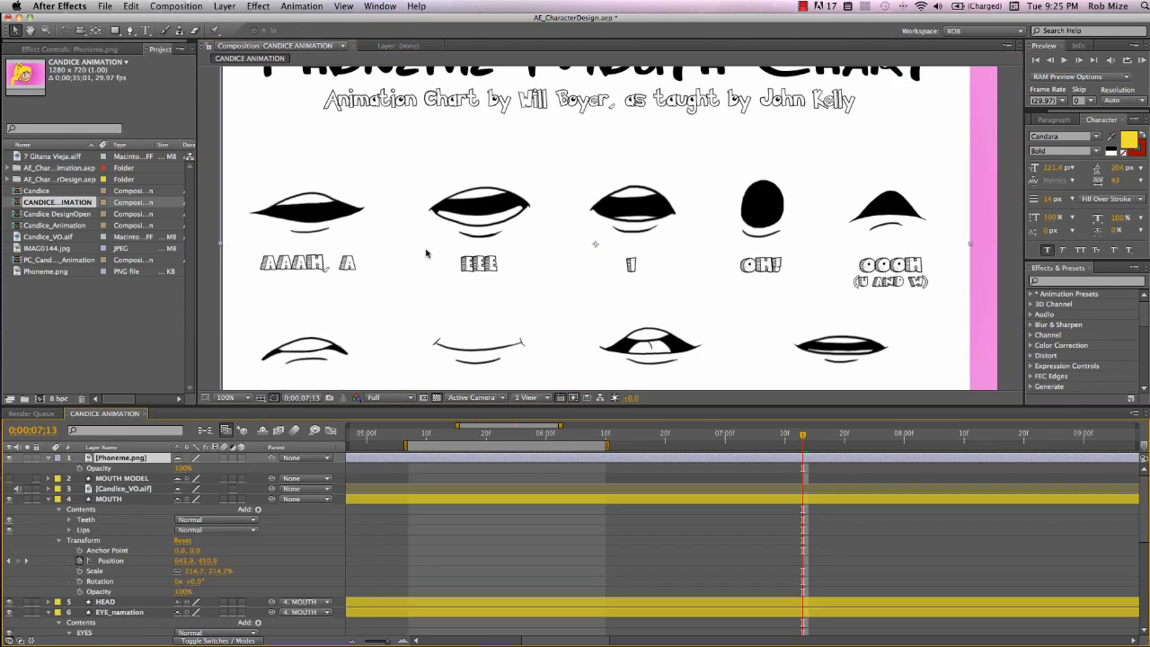
key(period)
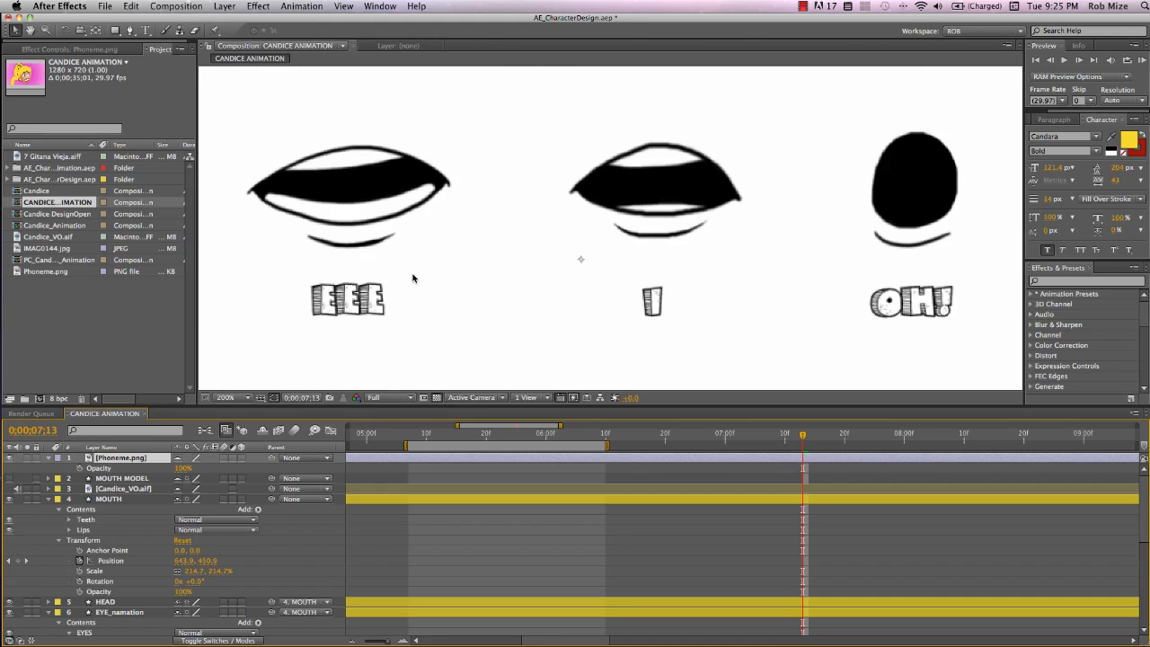
key(comma)
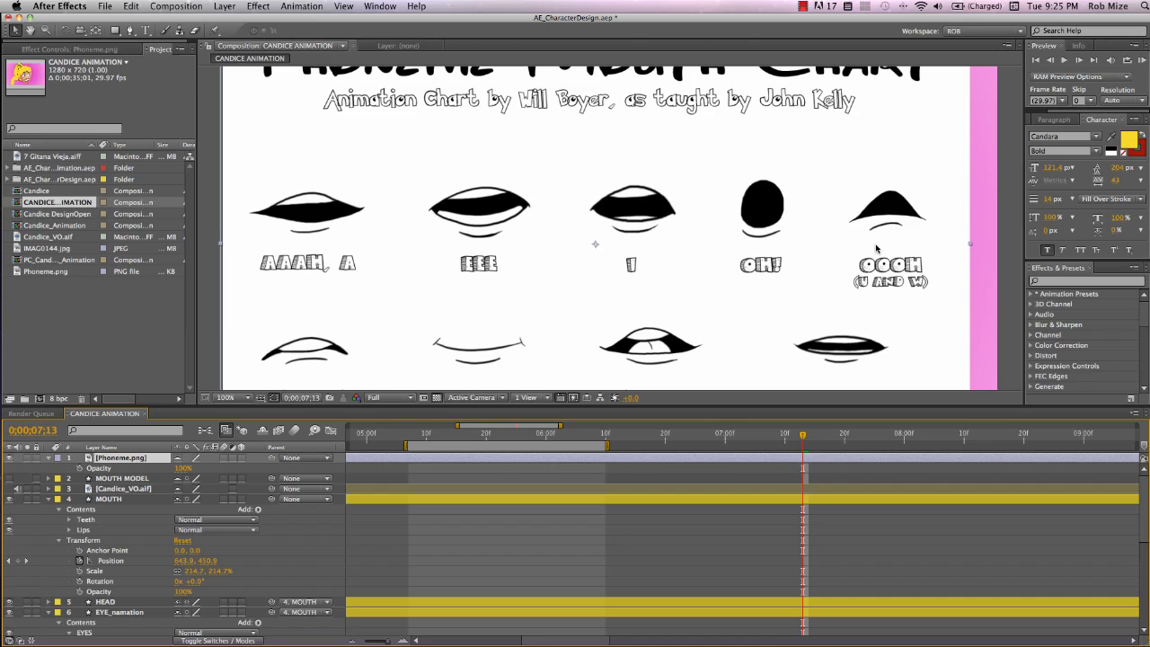
click(241, 457)
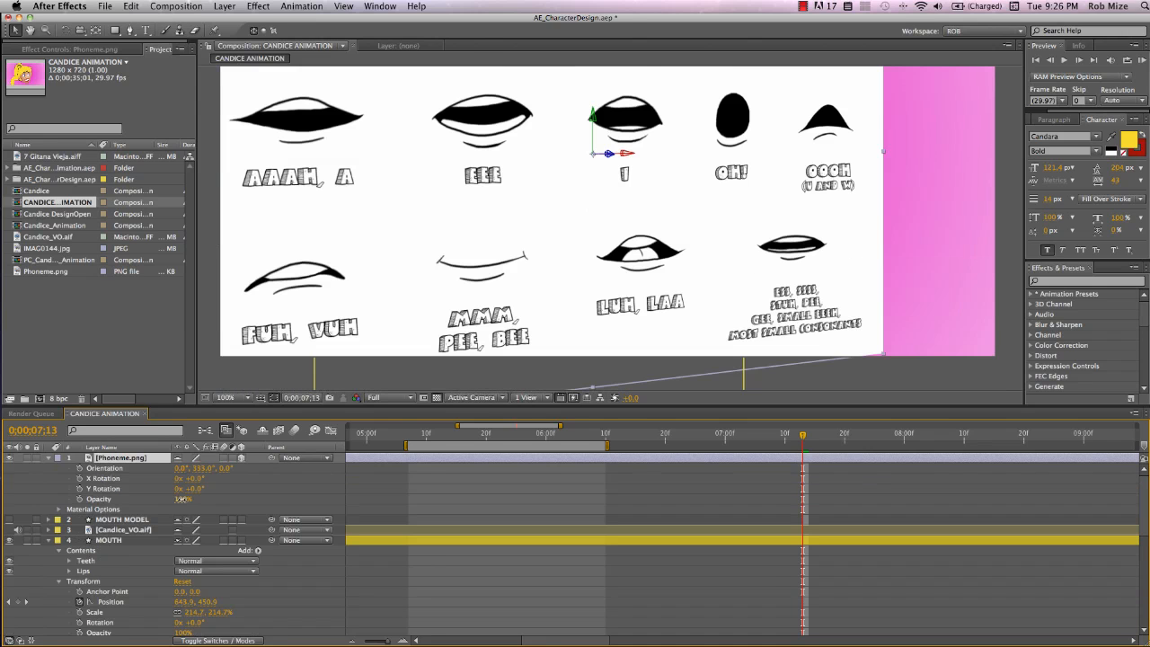
drag(182, 499, 144, 496)
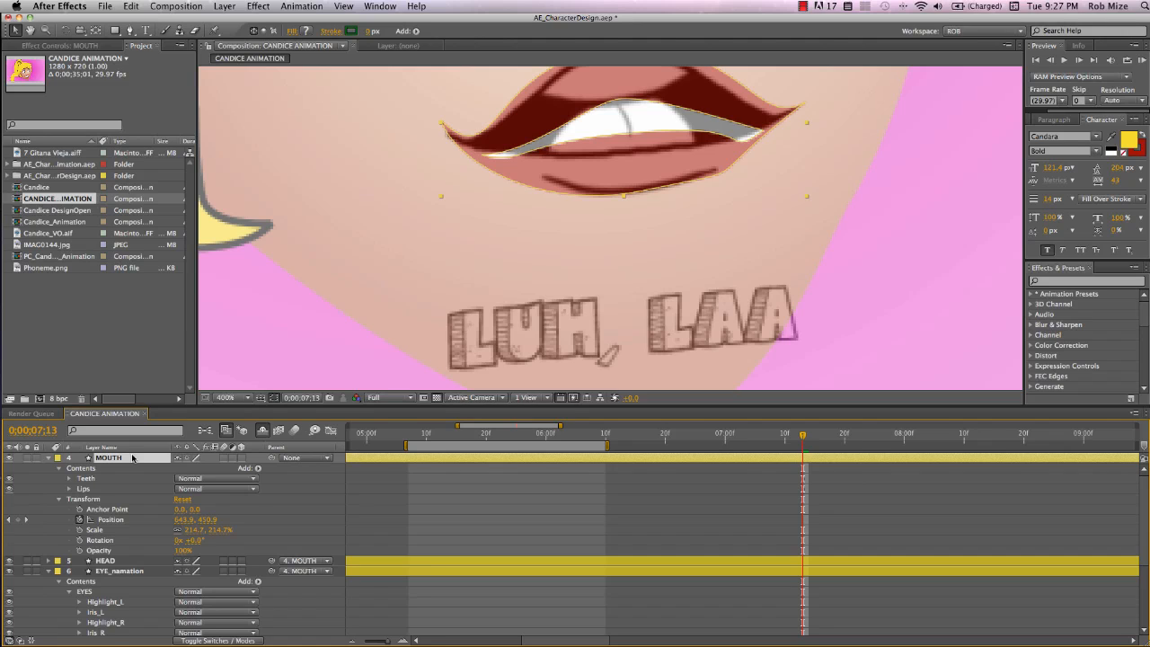
Duplicate the MOUTH layer to make the MOUTH MODEL layer and select it
key(super+d)
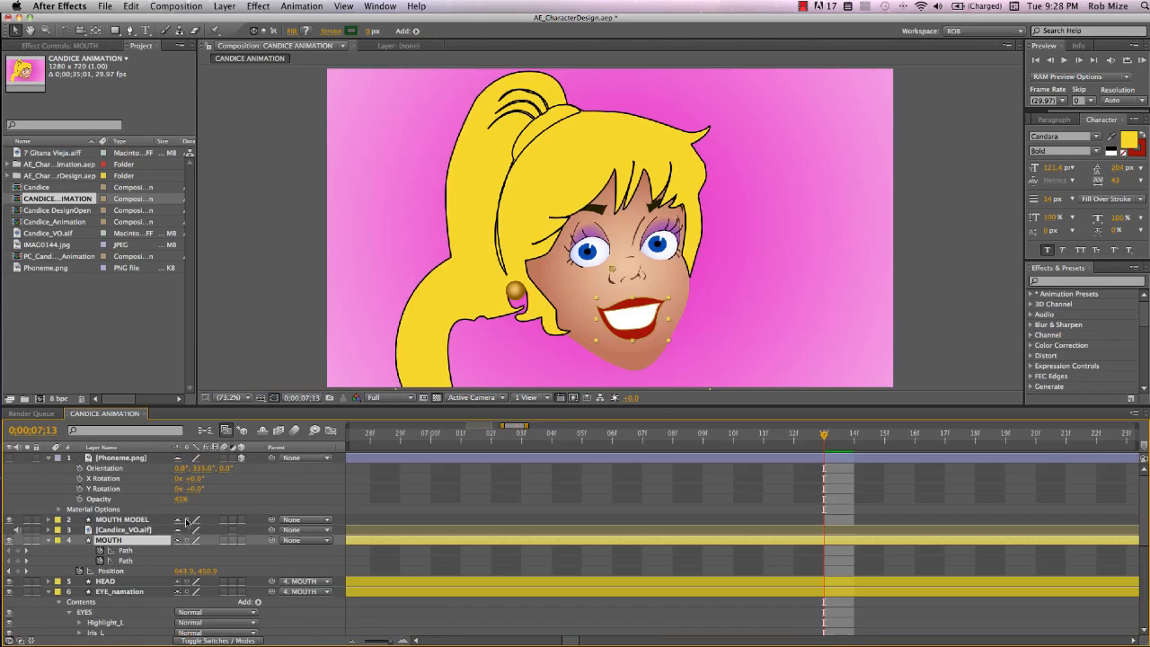
click(135, 519)
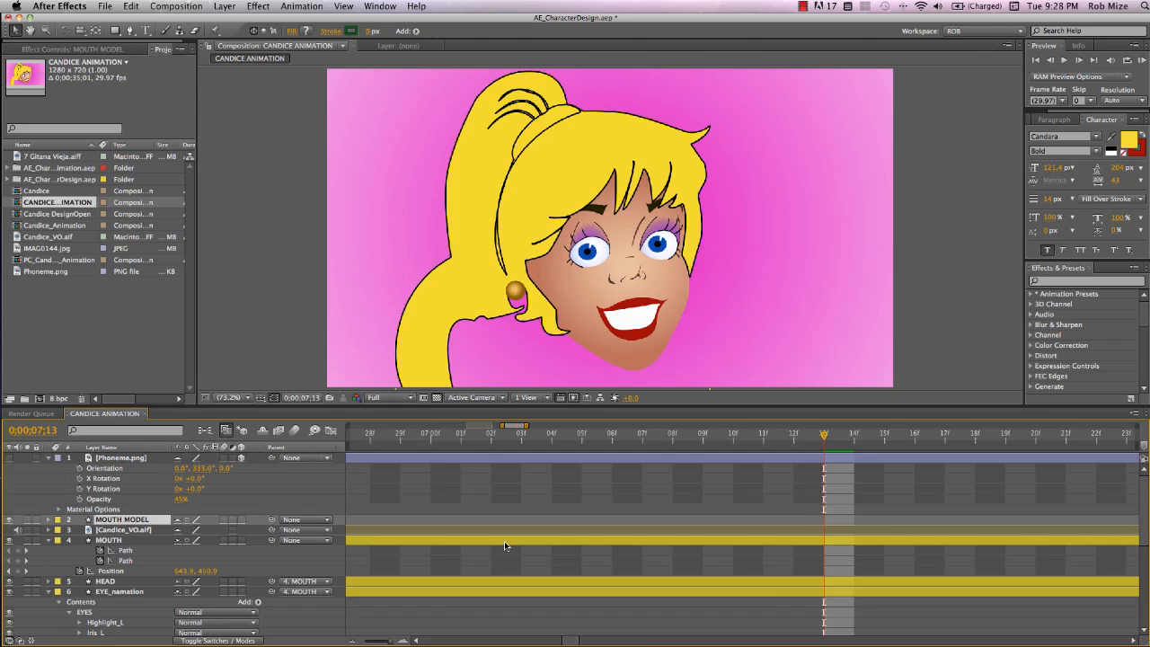
Jump to the MOUTH MODEL layer's Smile marker, reveal its path keyframes and align the marker with them
key(i)
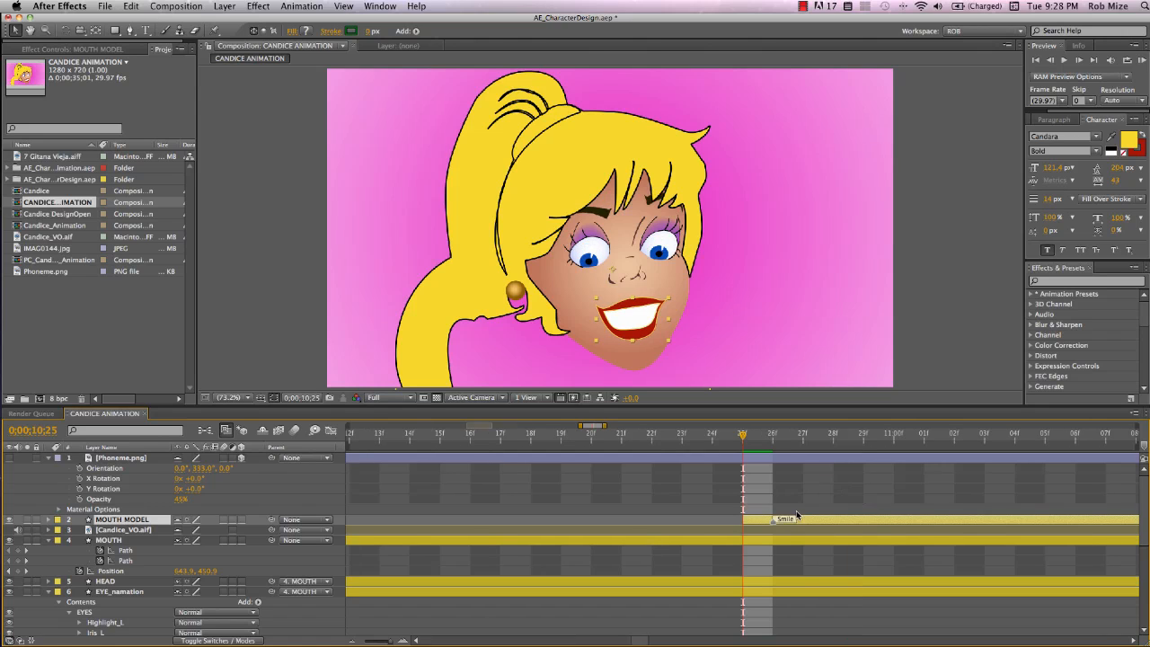
key(u)
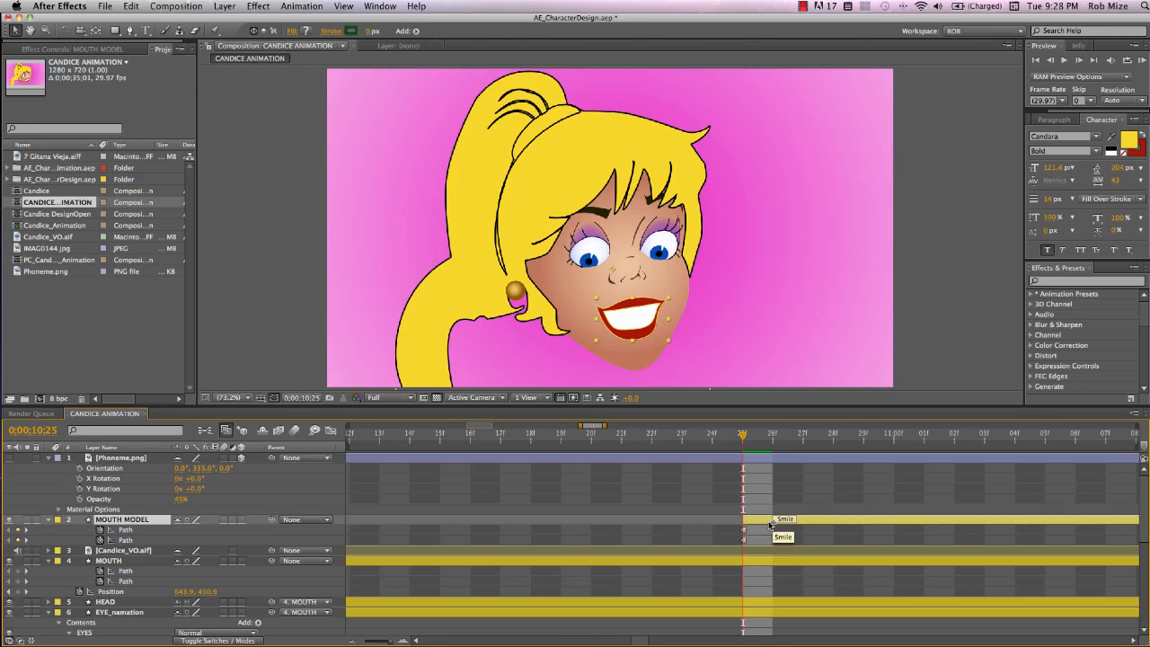
drag(770, 523, 754, 526)
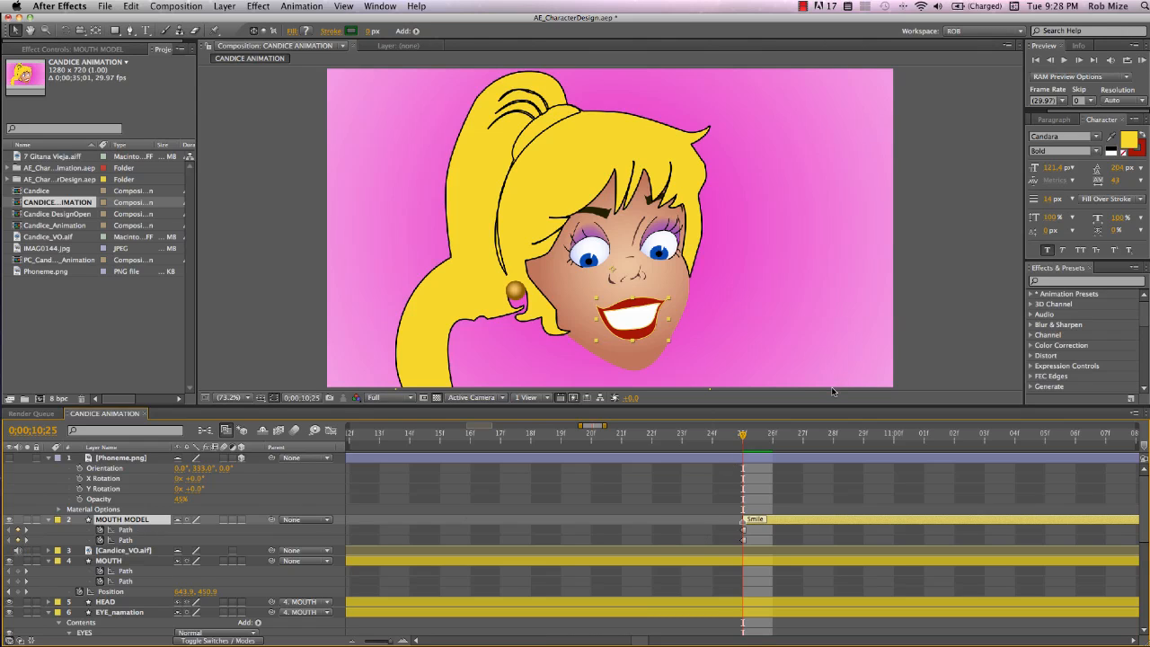
Advance 10 frames, show the phoneme chart and move it so the AAAH mouth sits beside the face
key(shift+Page_Down)
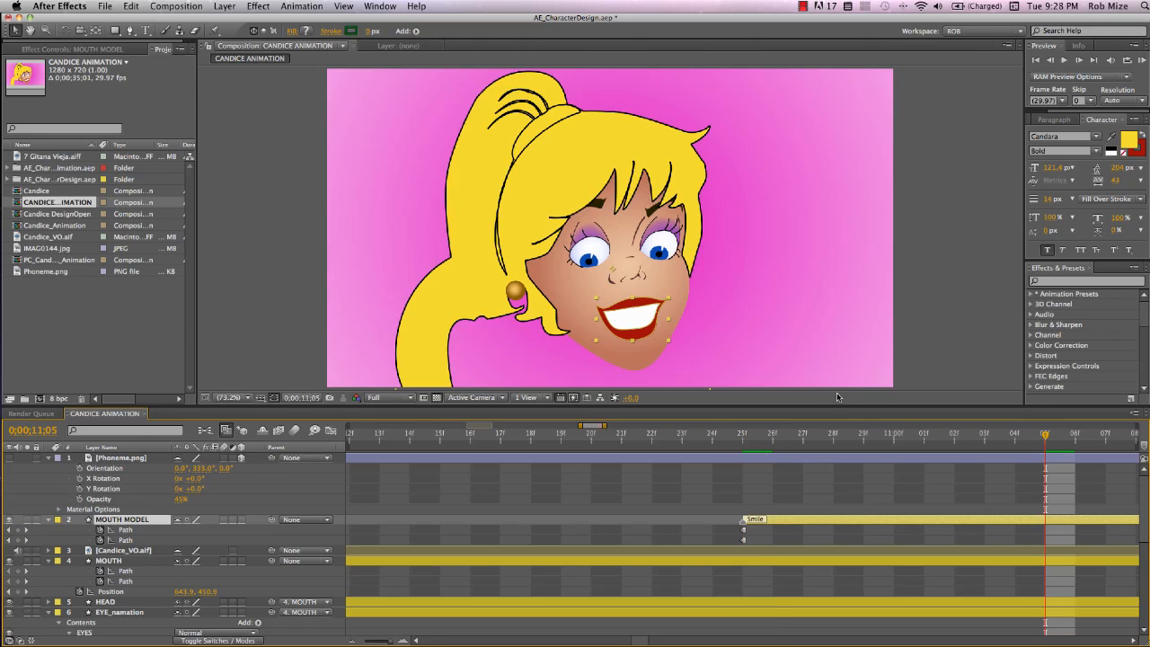
click(9, 457)
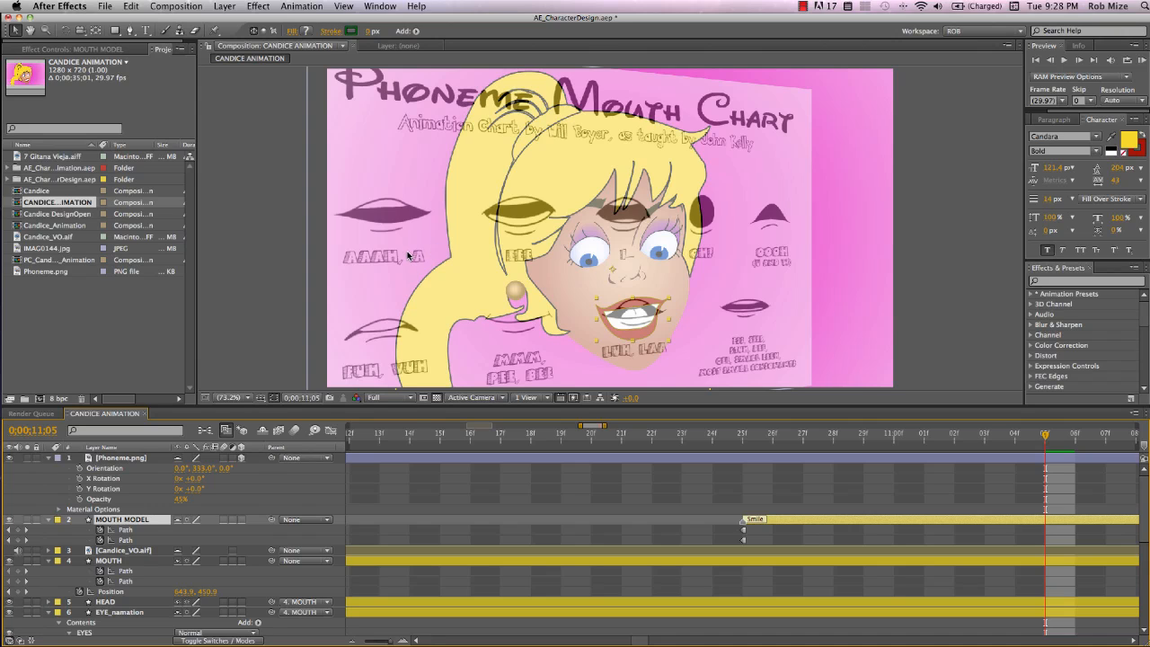
drag(407, 256, 674, 364)
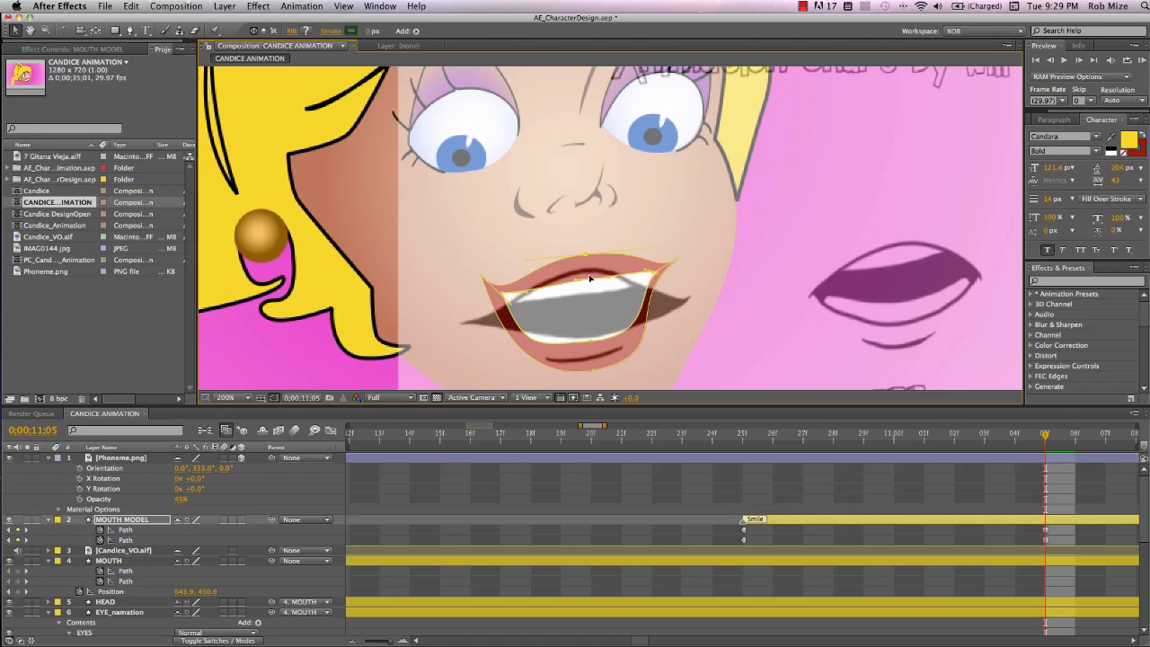
drag(583, 265, 587, 274)
Reshape the MOUTH MODEL lip and teeth paths to match the AAAH mouth shape
drag(474, 270, 479, 335)
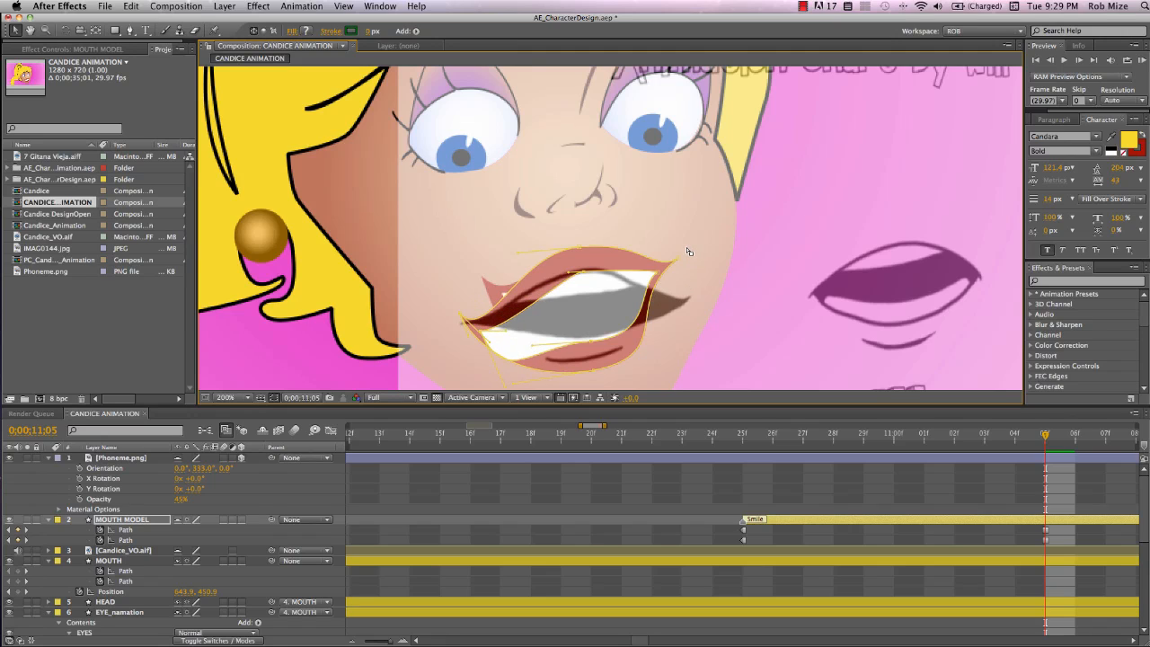
drag(687, 248, 680, 308)
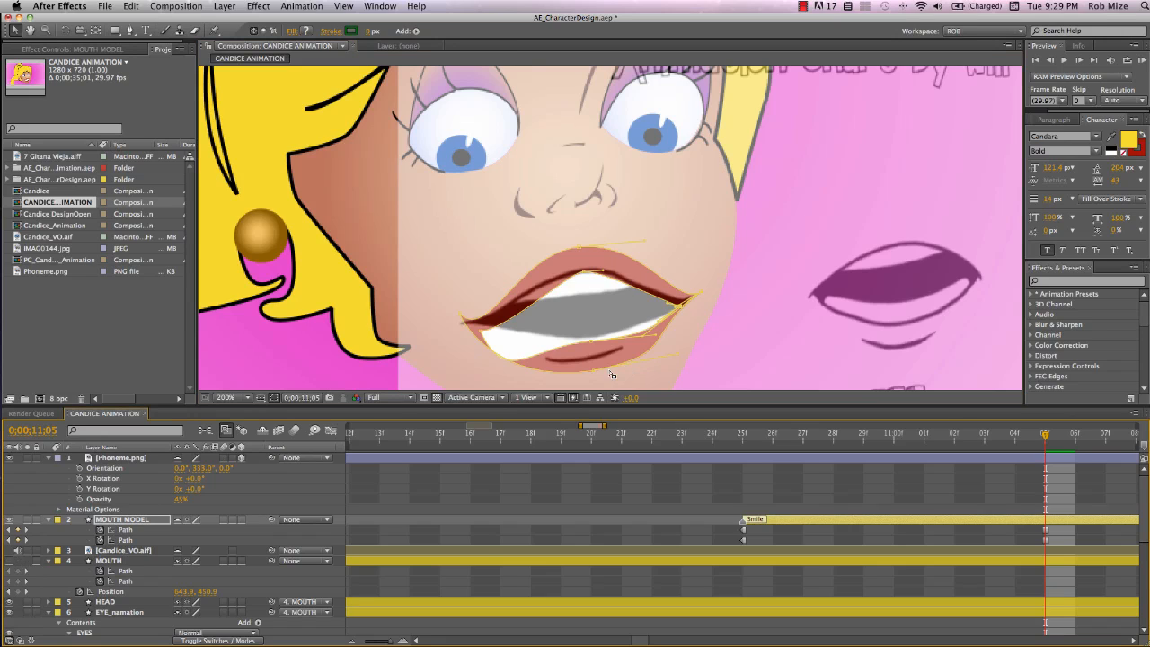
drag(579, 374, 593, 309)
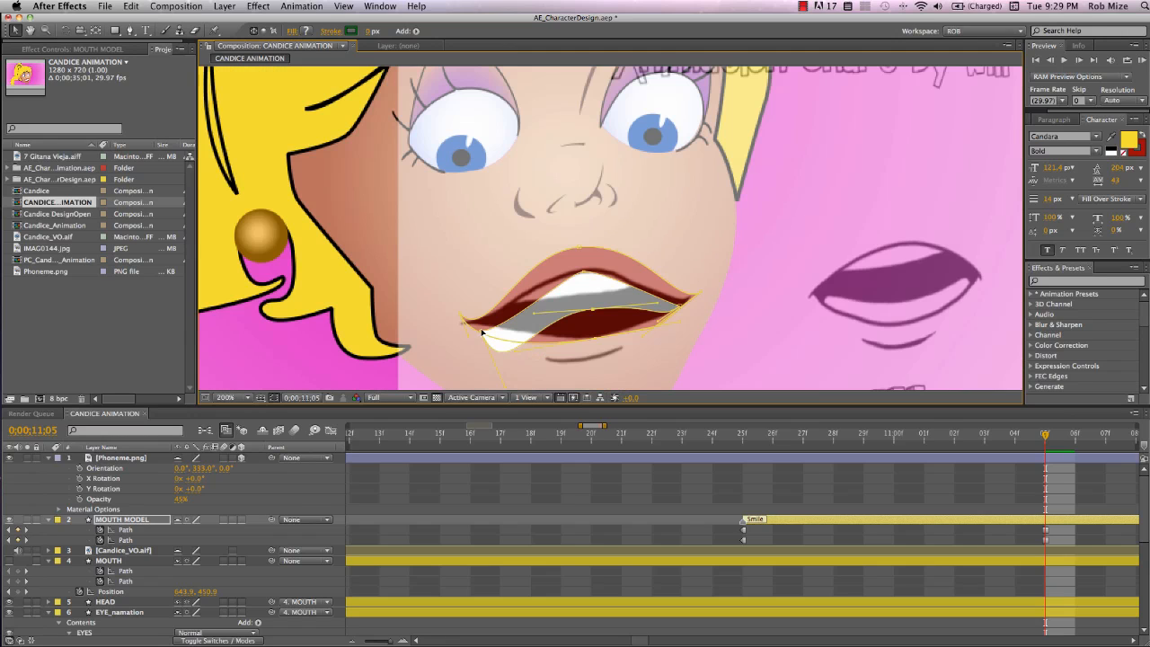
drag(482, 334, 477, 322)
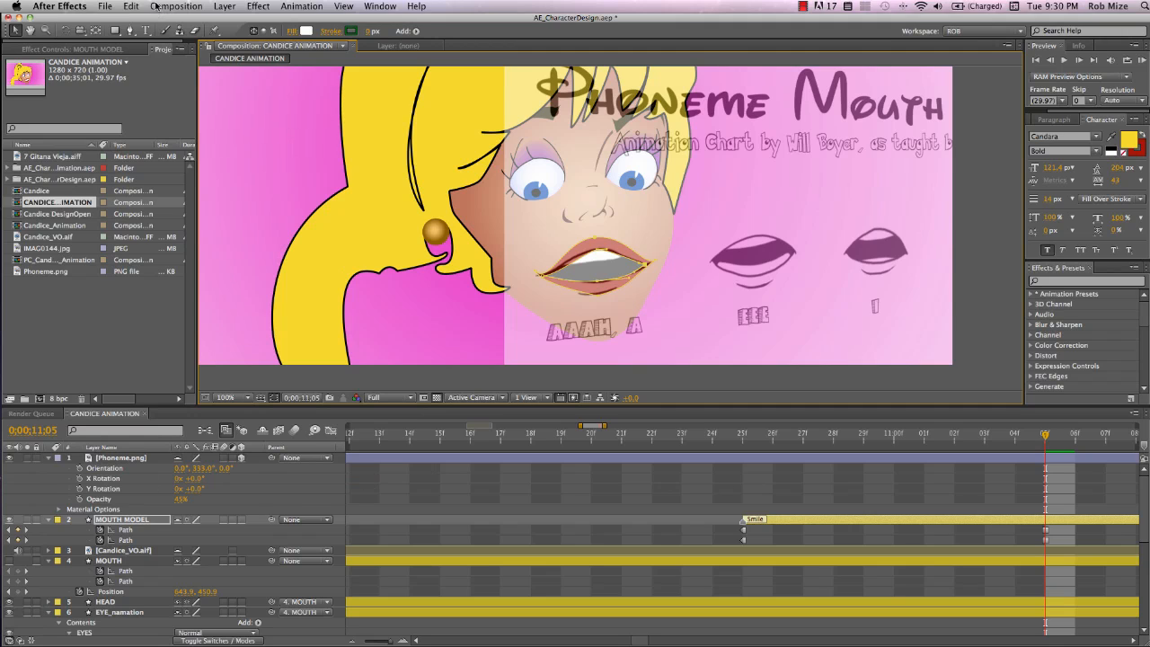
Add a layer marker at 0:00:11:05 on MOUTH MODEL and give it the comment Ahh
click(225, 9)
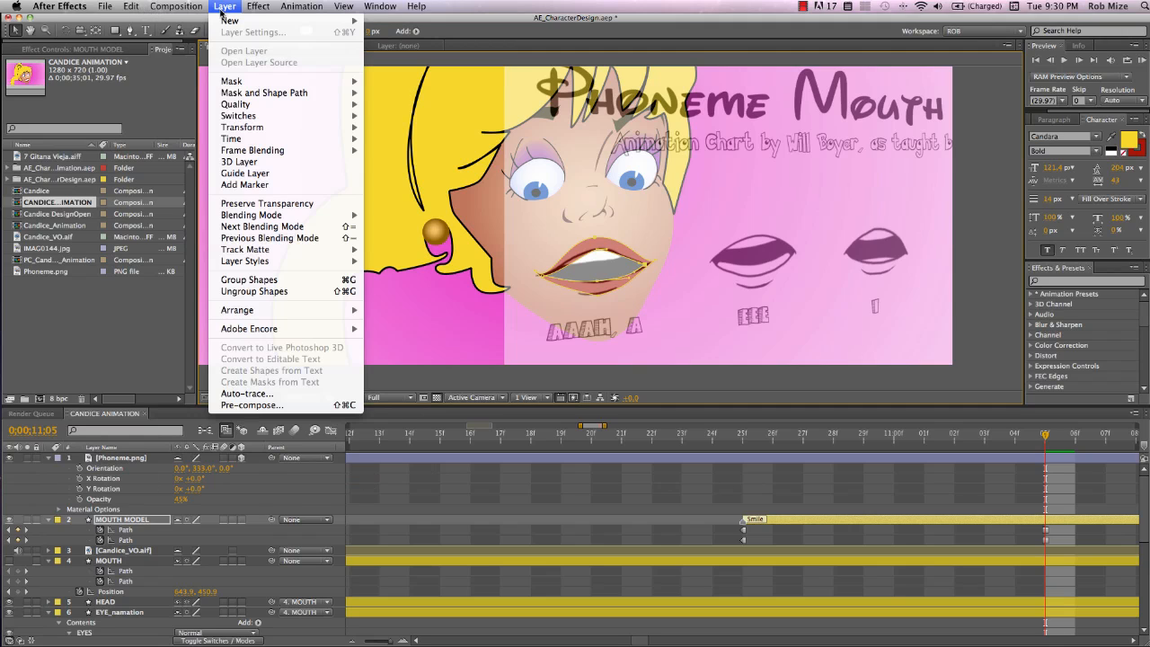
click(239, 187)
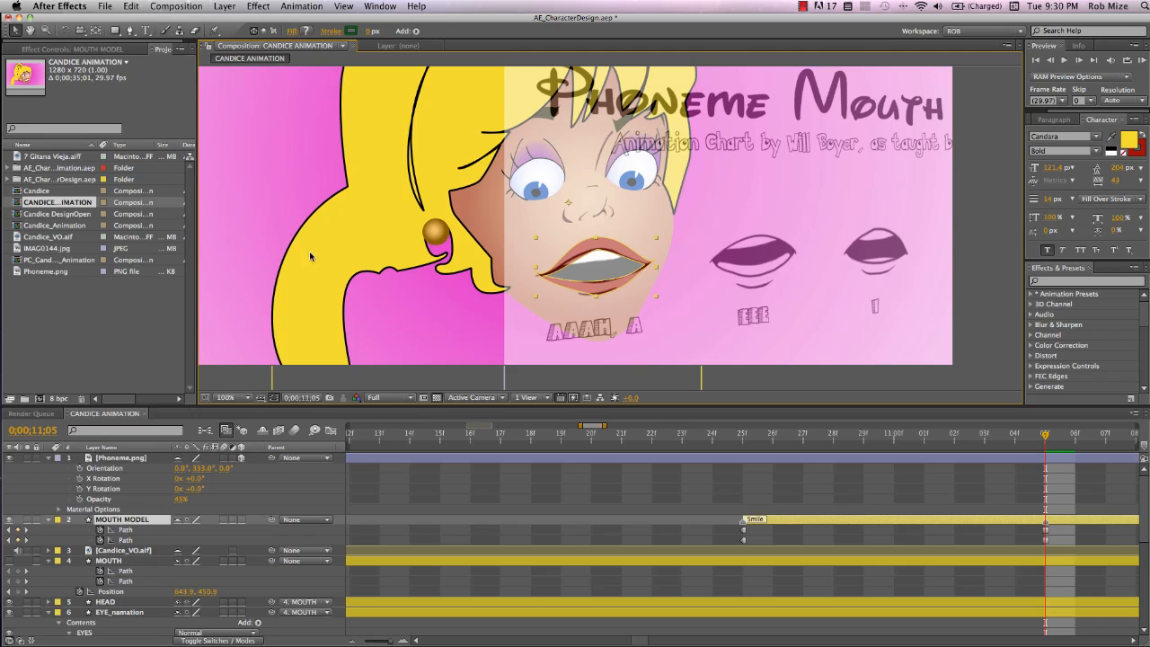
double_click(1046, 524)
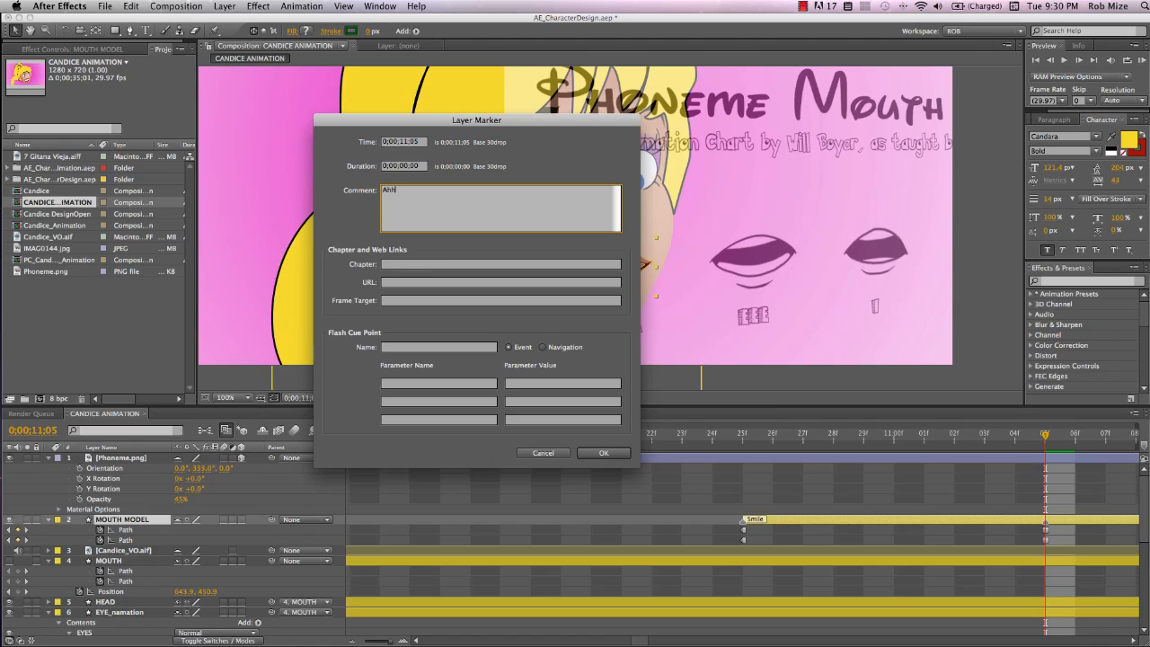
click(602, 452)
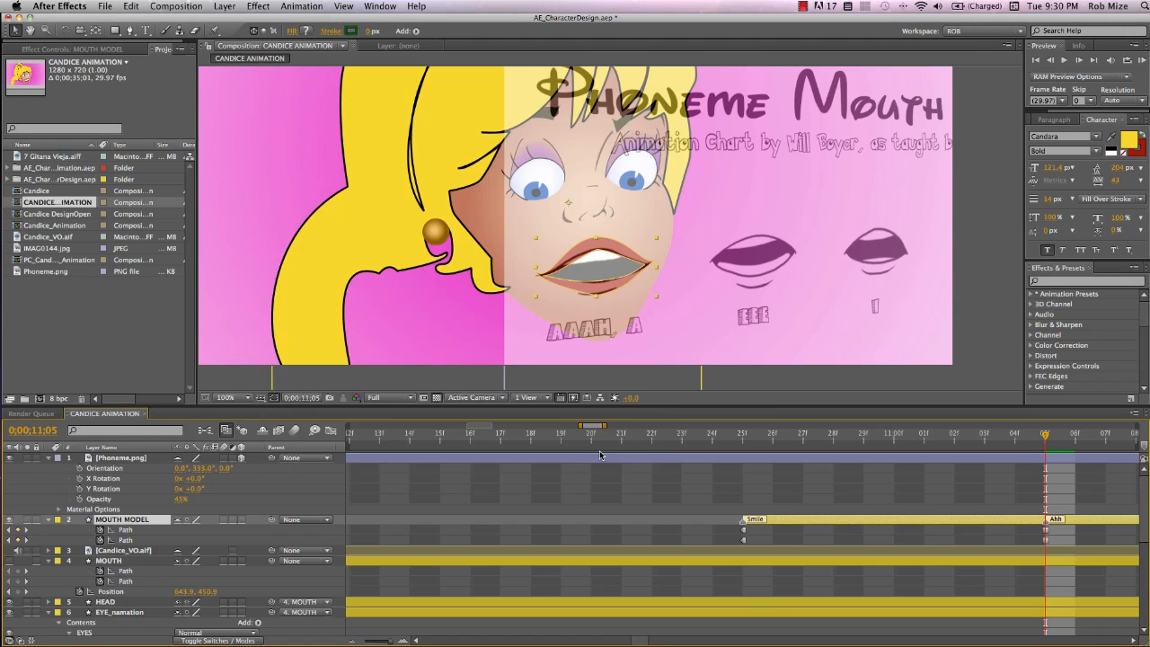
Advance 10 frames and move the phoneme chart so the EEE mouth sits beside the face
key(shift+Page_Down)
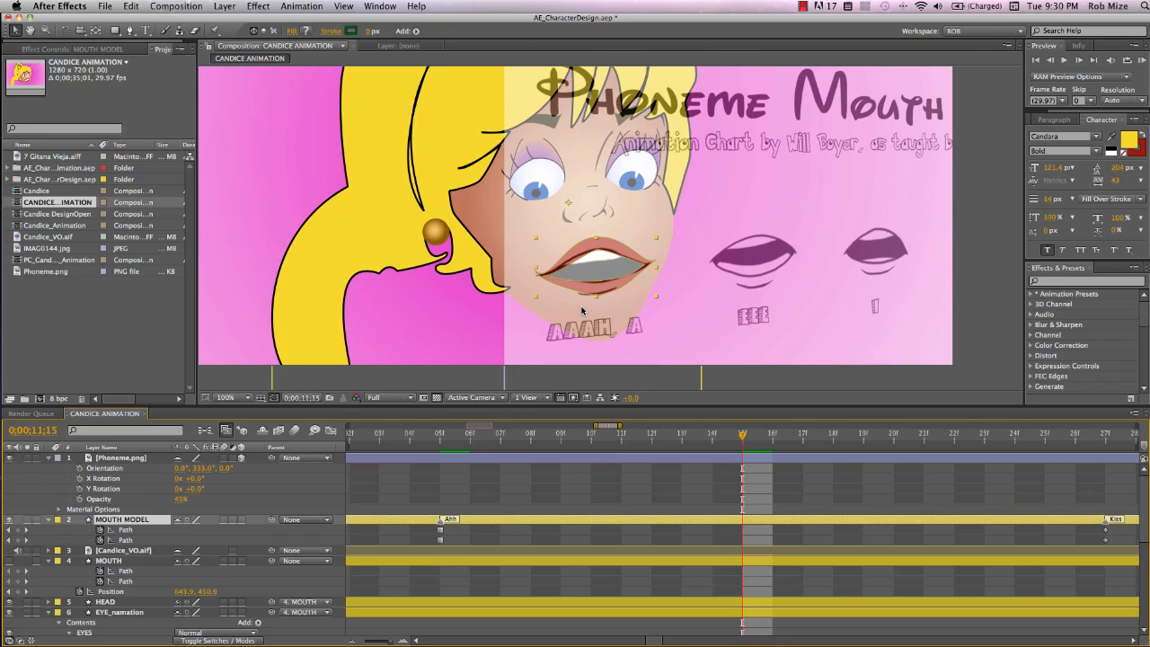
click(114, 458)
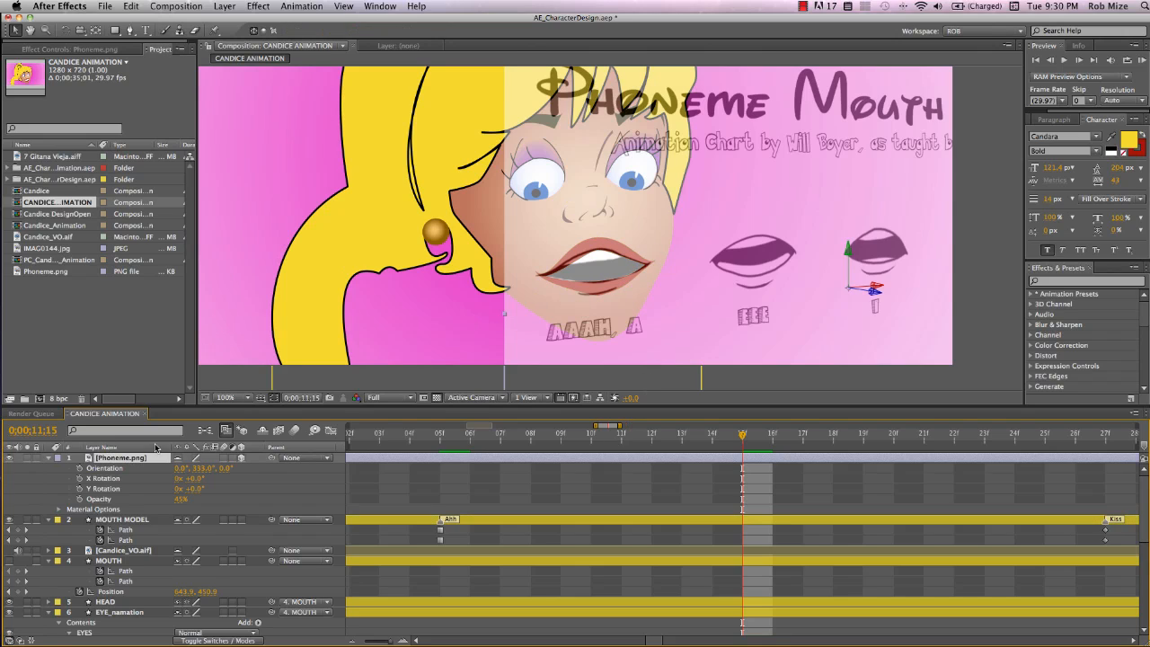
drag(683, 315, 520, 324)
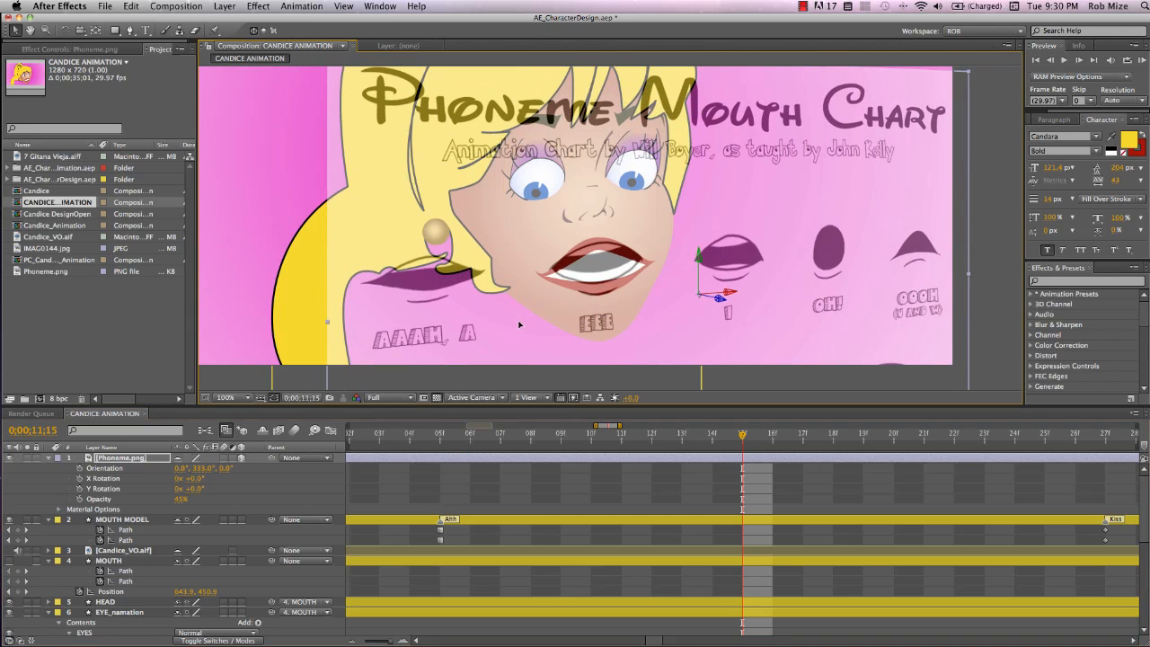
Select both MOUTH MODEL paths and reshape the mouth outline toward the EEE shape
click(88, 530)
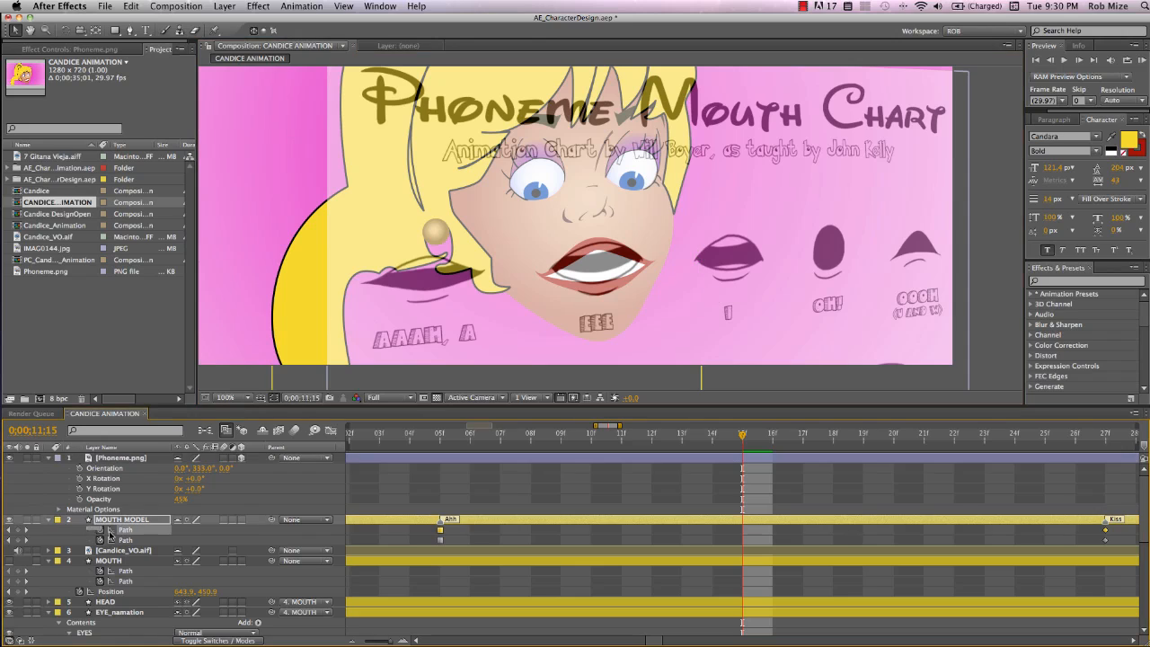
shift+click(115, 539)
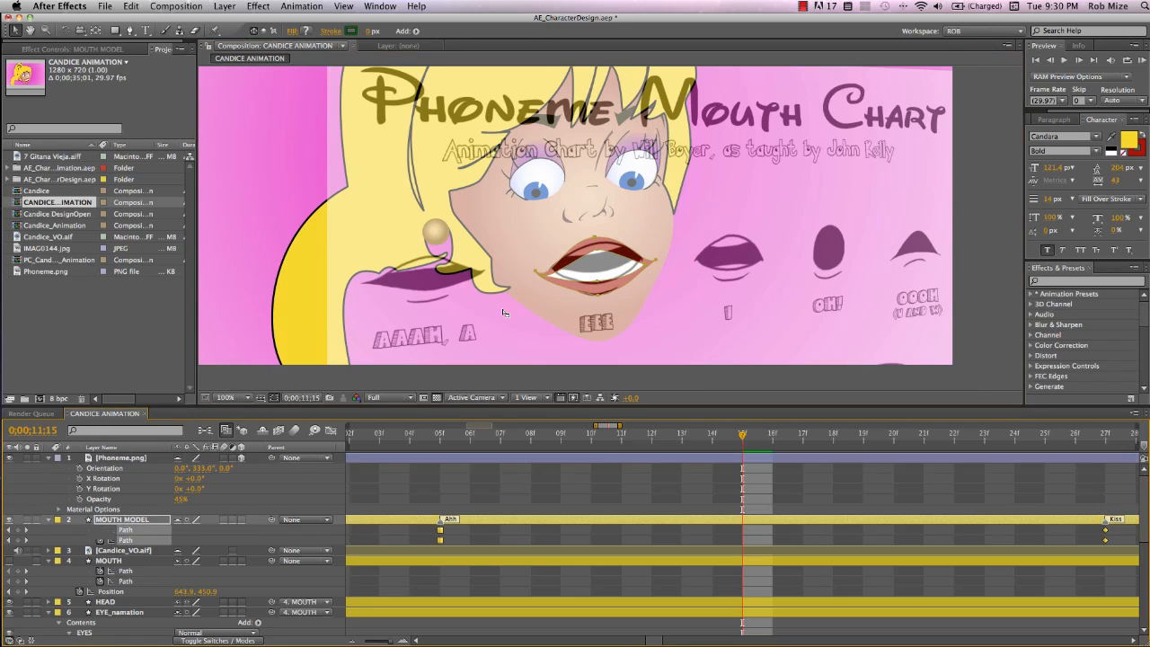
click(544, 283)
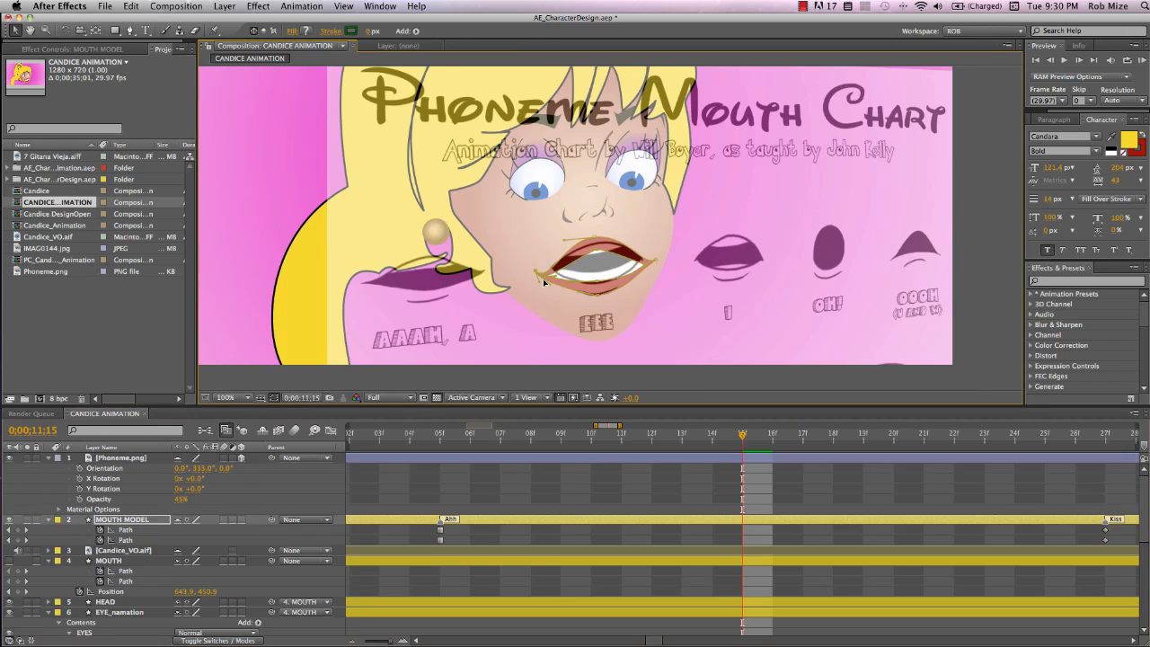
drag(543, 279, 555, 270)
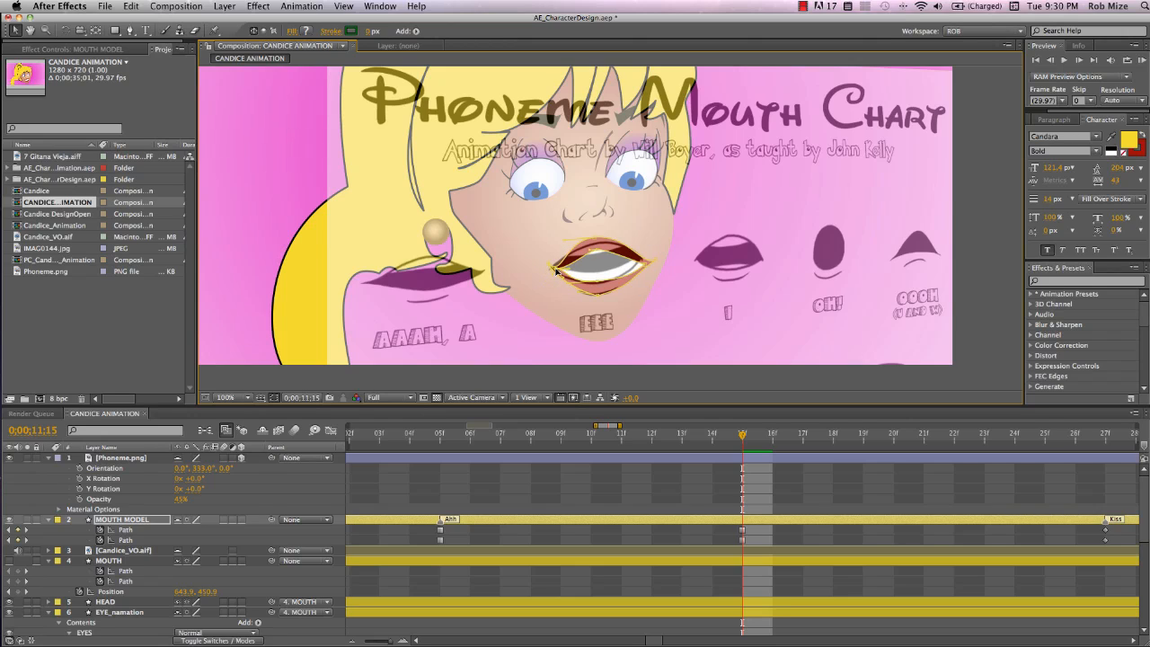
drag(652, 271, 632, 259)
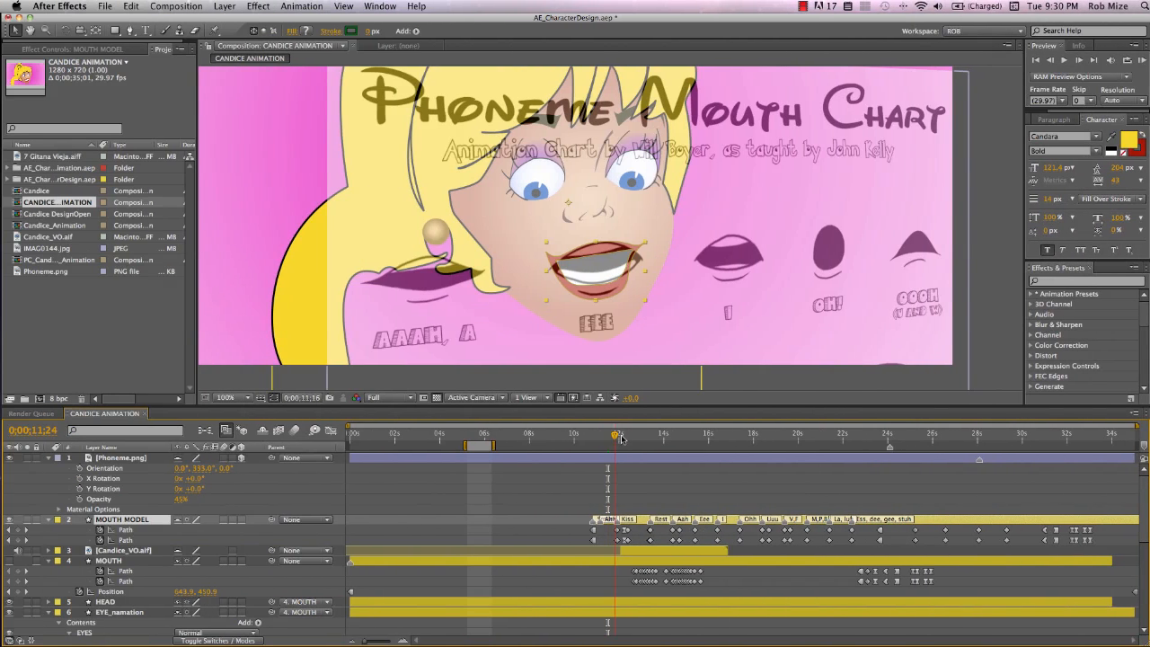
Hide the phoneme chart and scrub through the timeline to preview the lip-sync mouth shapes
drag(613, 436, 679, 444)
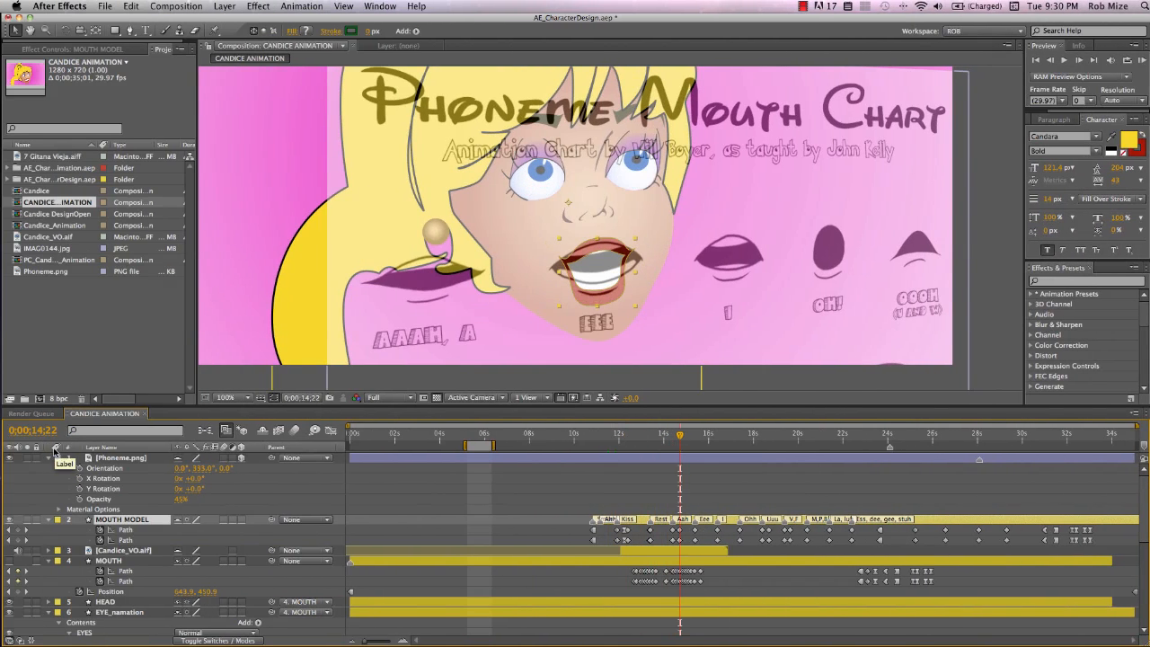
click(11, 458)
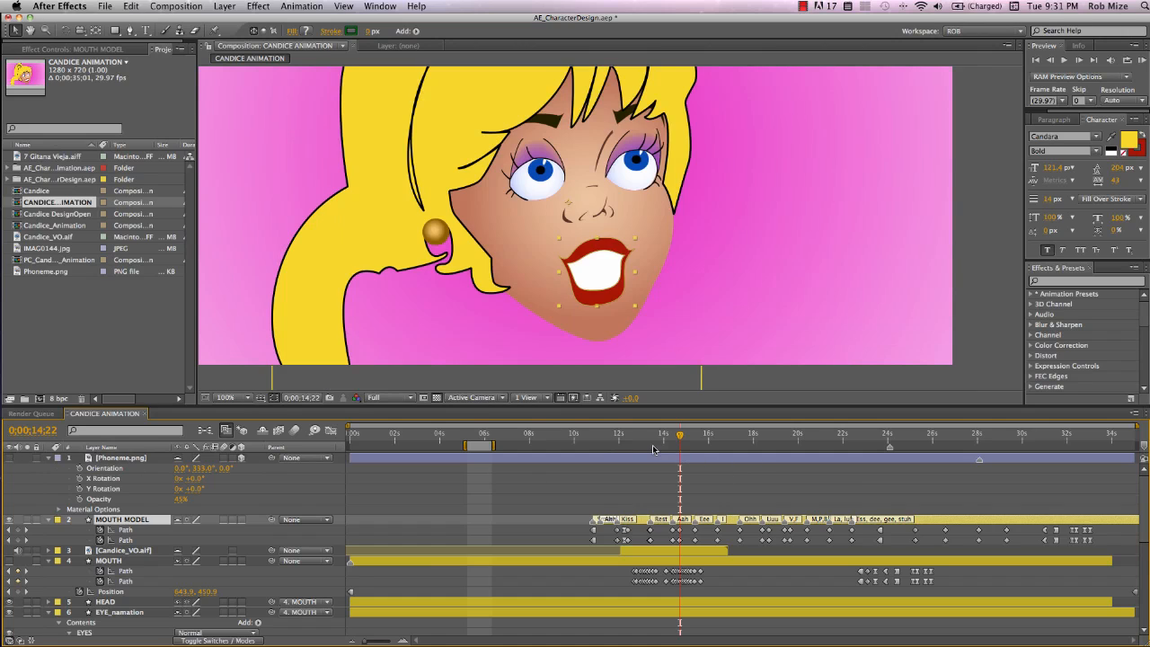
mouse_move(680, 440)
mouse_down()
mouse_move(777, 445)
mouse_move(679, 444)
mouse_up()
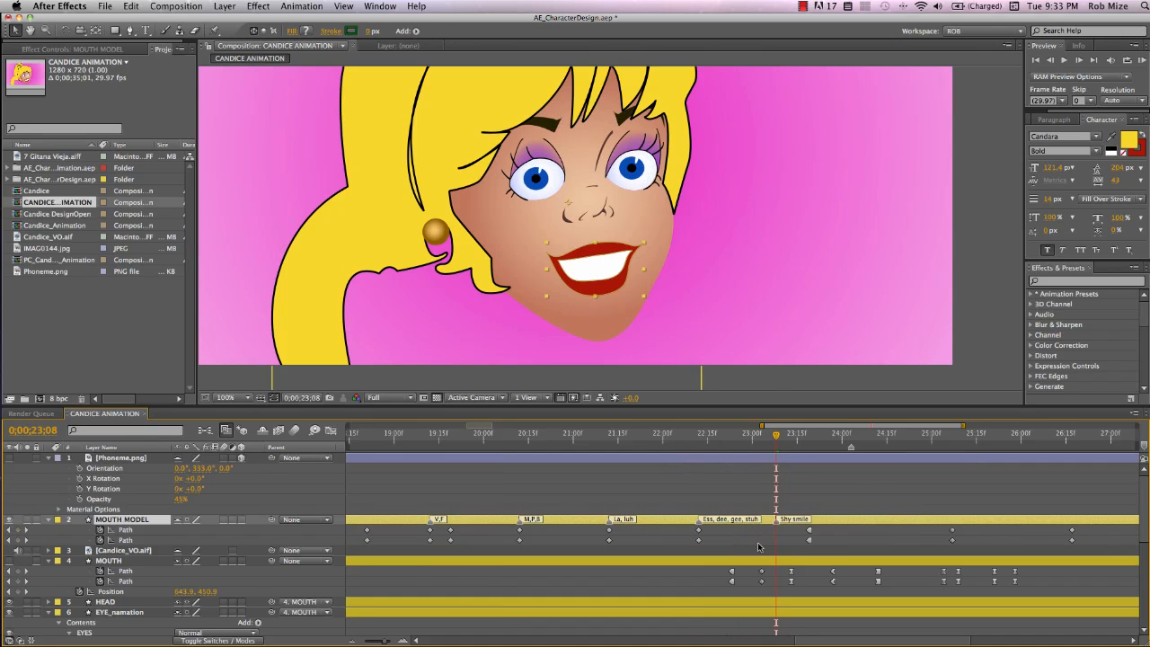
key(semicolon)
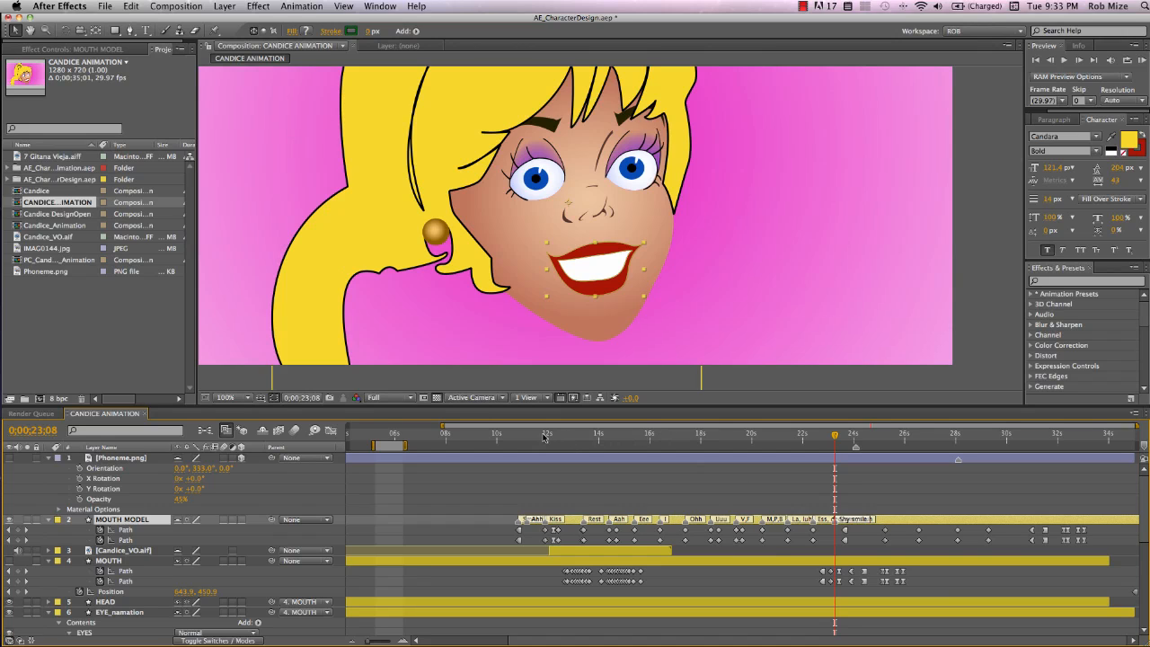
click(597, 437)
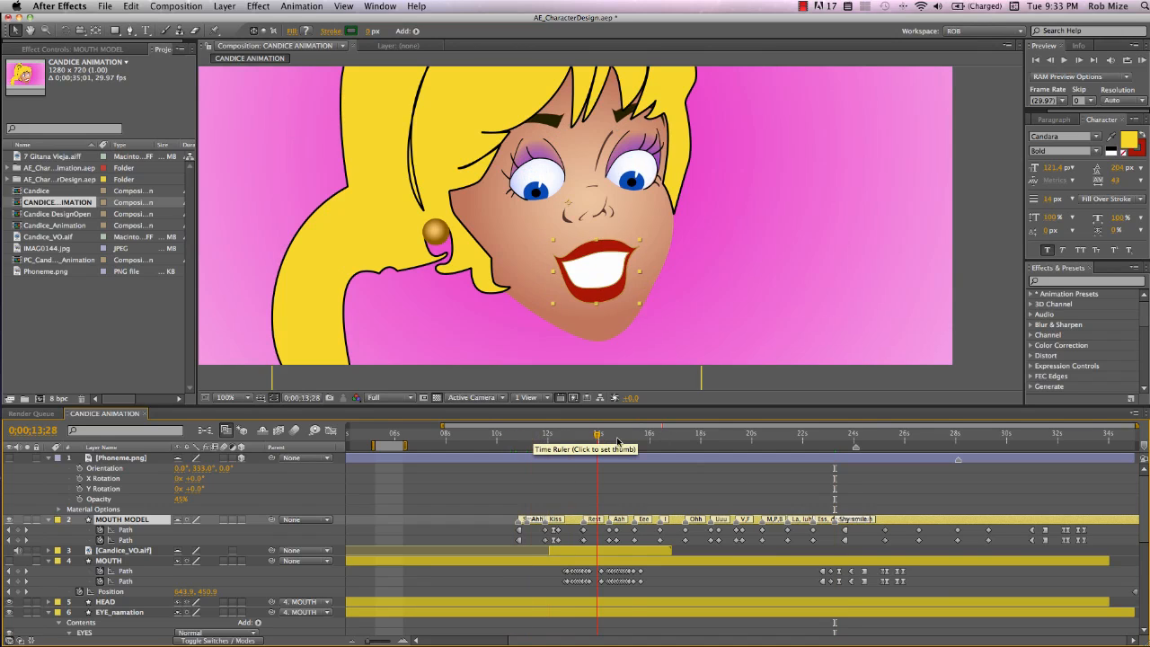
drag(617, 441, 749, 442)
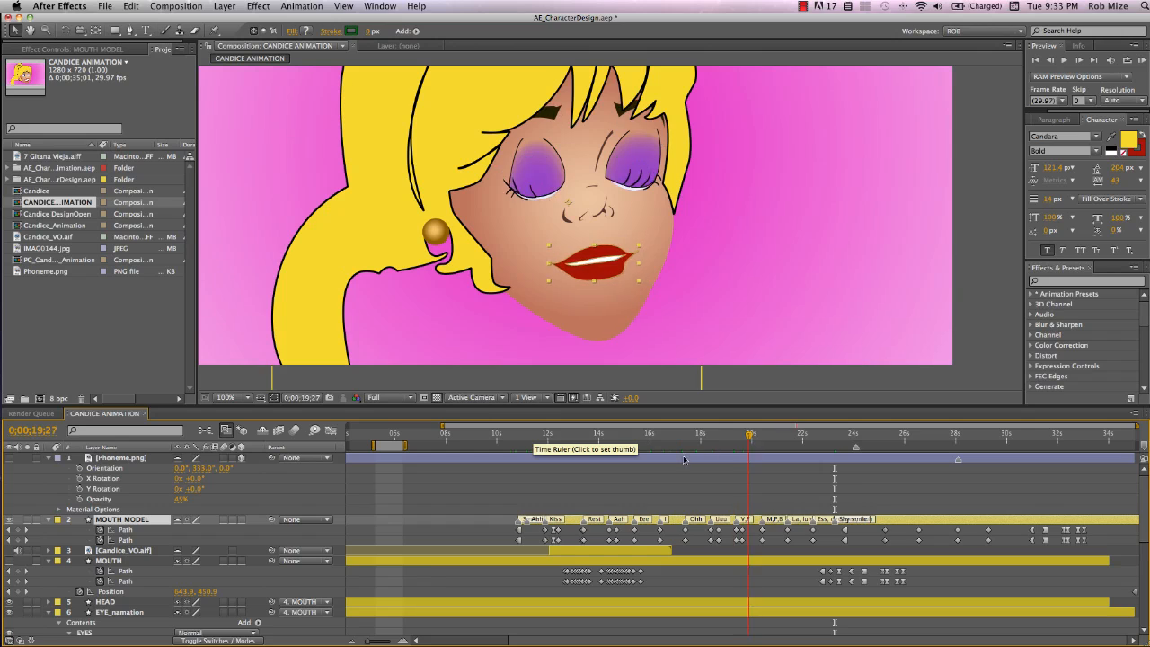
Scrub the timeline again to preview the eye, eyelid and lip-sync mouth animation
drag(684, 460, 650, 497)
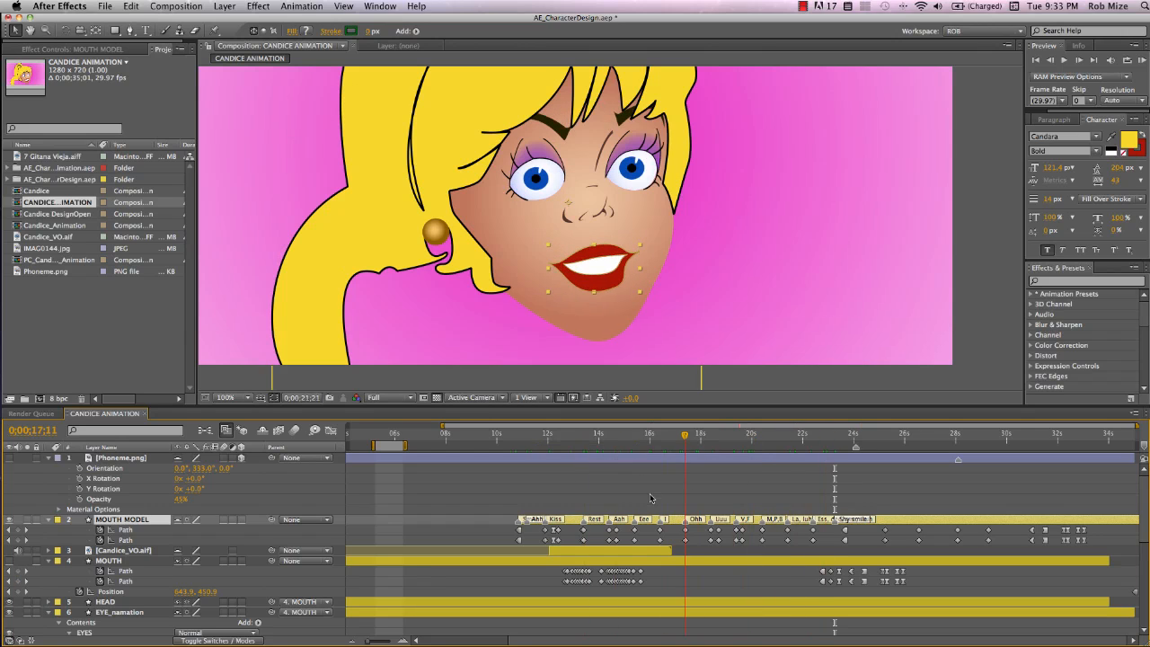
click(542, 438)
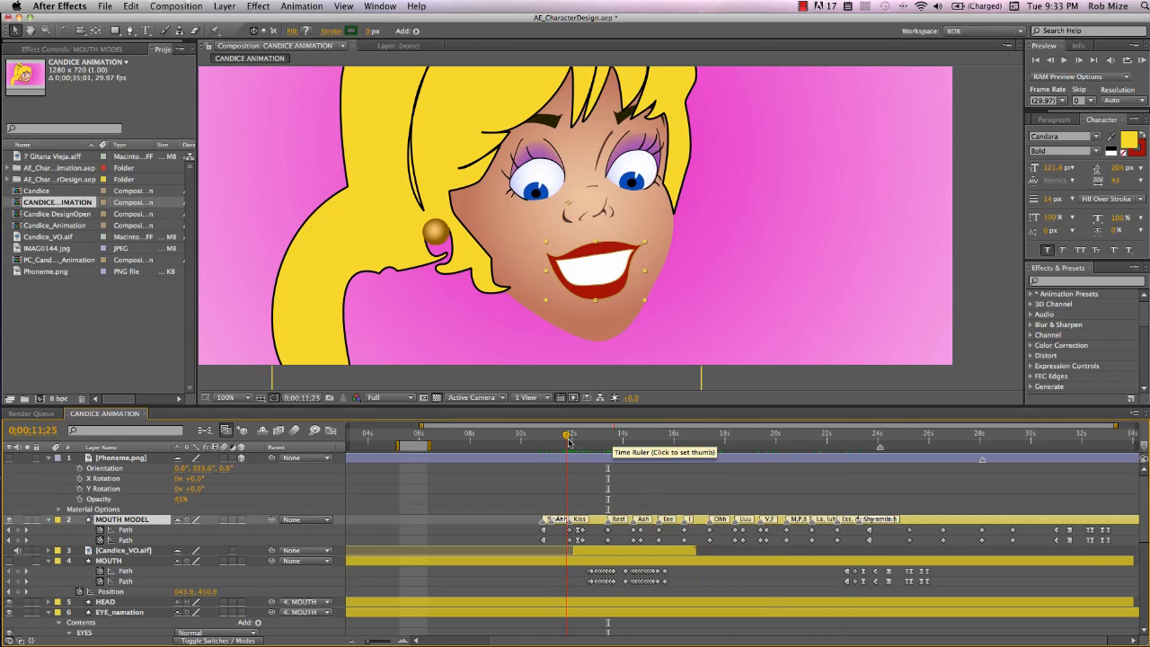
drag(568, 442, 750, 458)
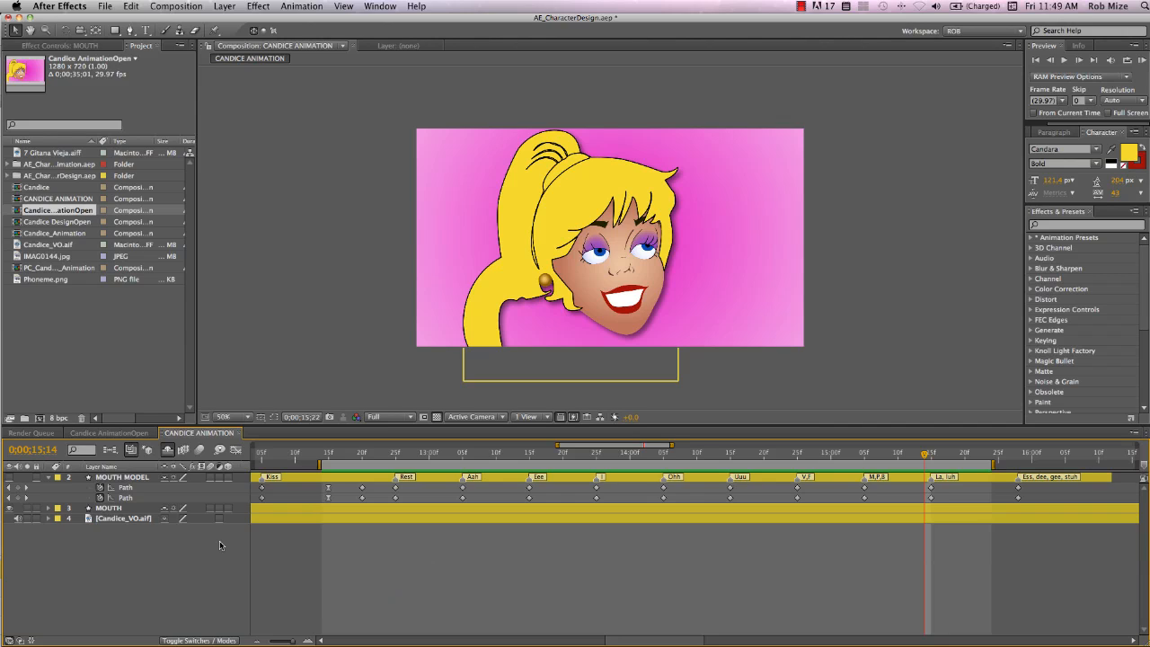
Reveal the Candice_VO.aif audio waveform and run a RAM preview of the animation with sound
click(124, 519)
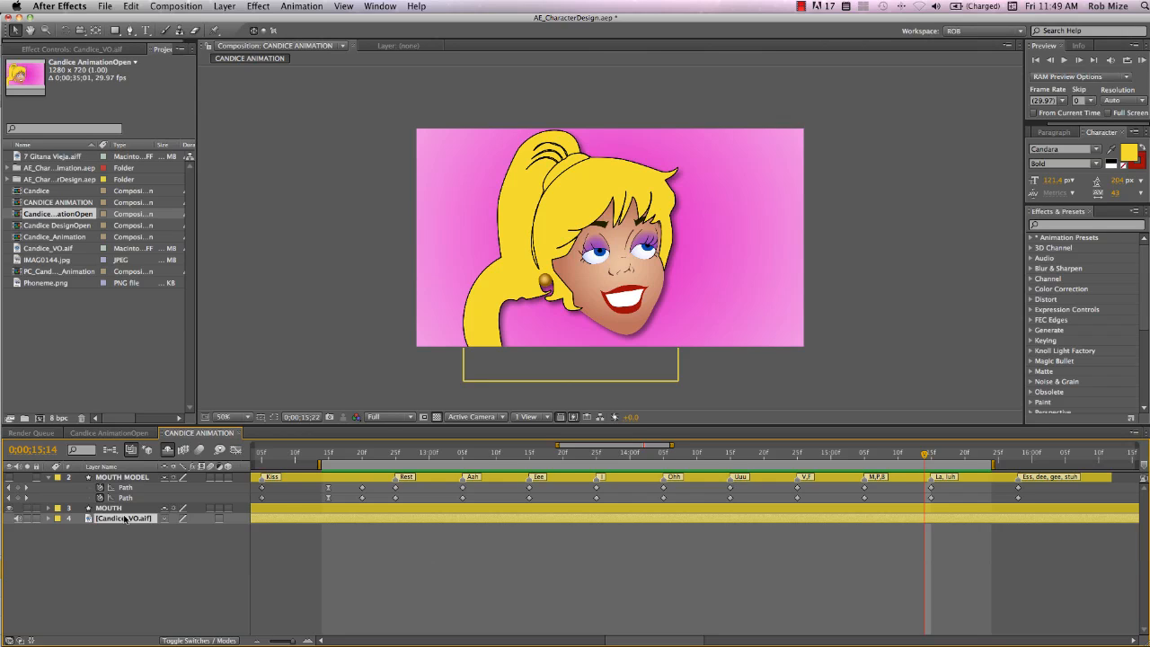
key(l)
key(l)
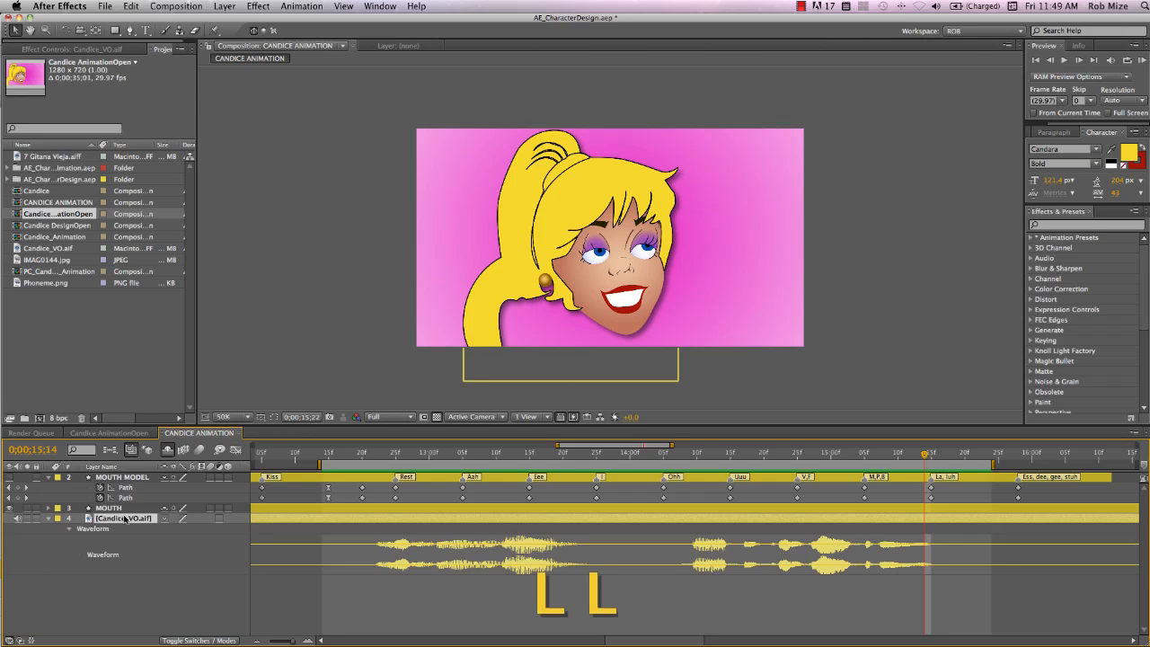
click(370, 455)
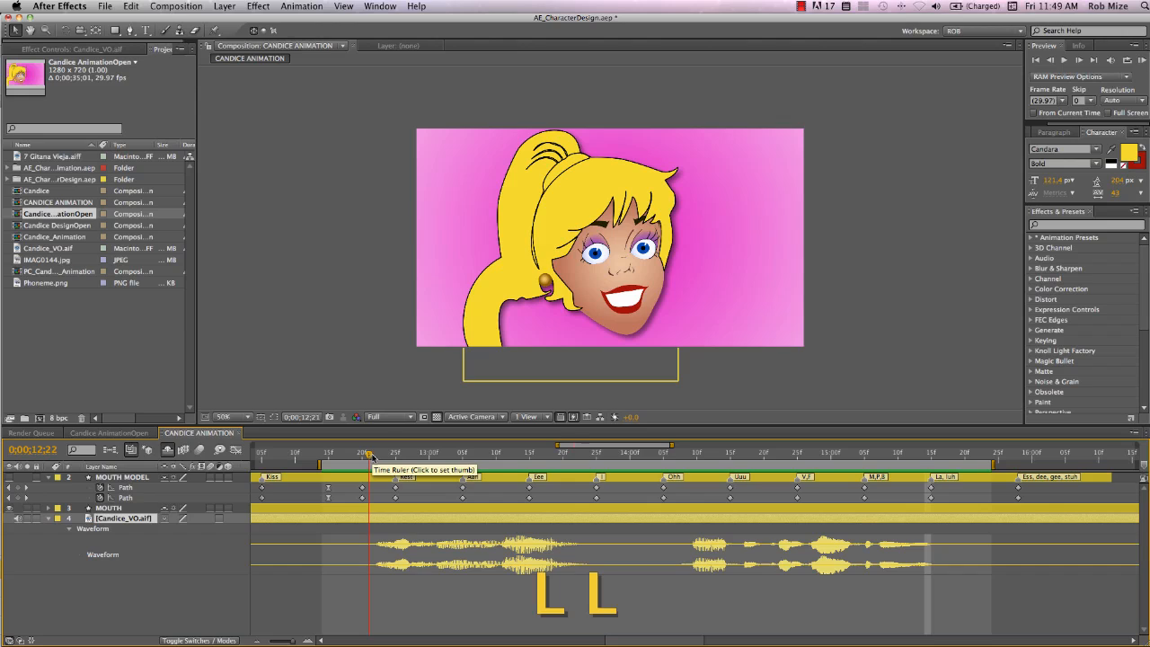
click(414, 456)
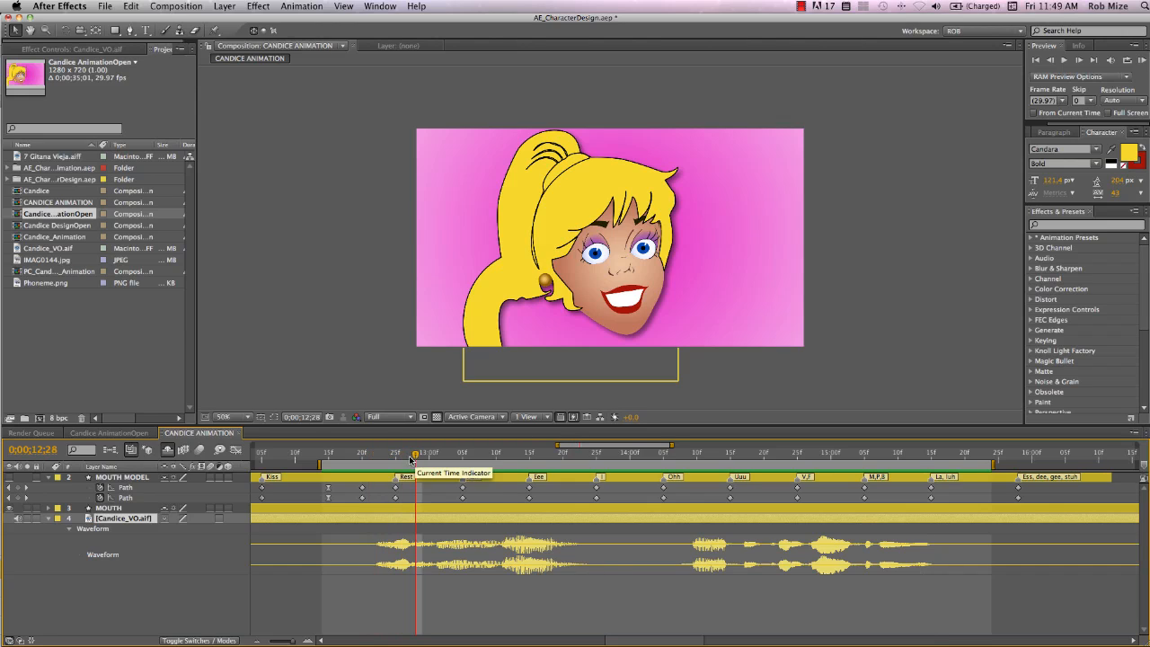
click(1142, 61)
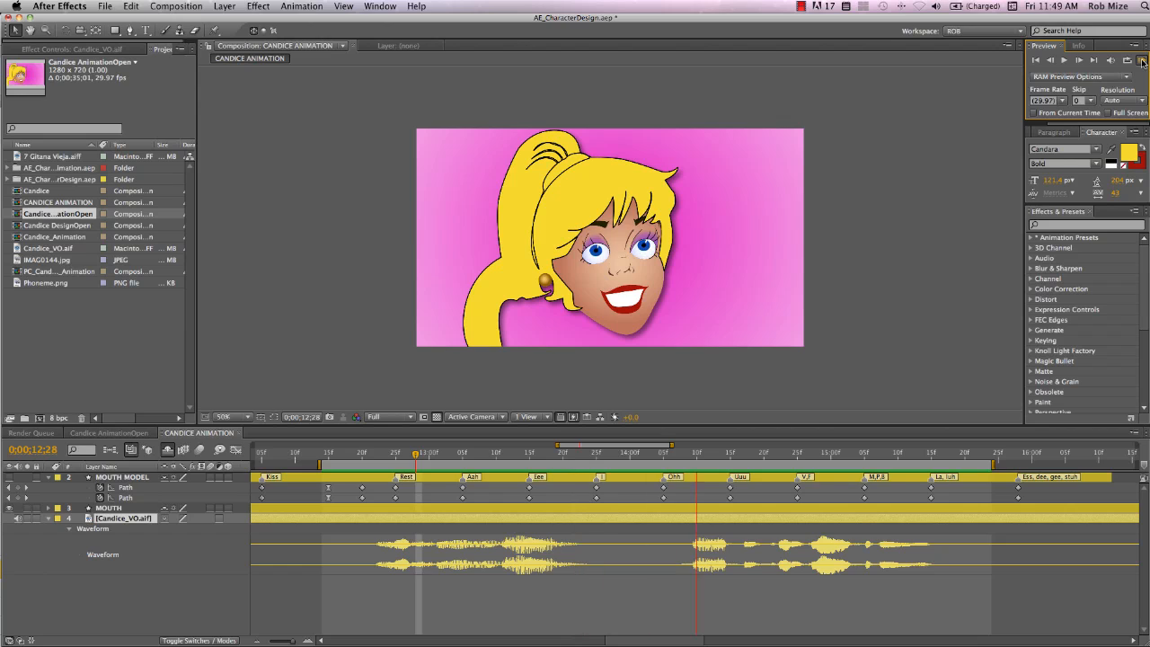
click(1141, 61)
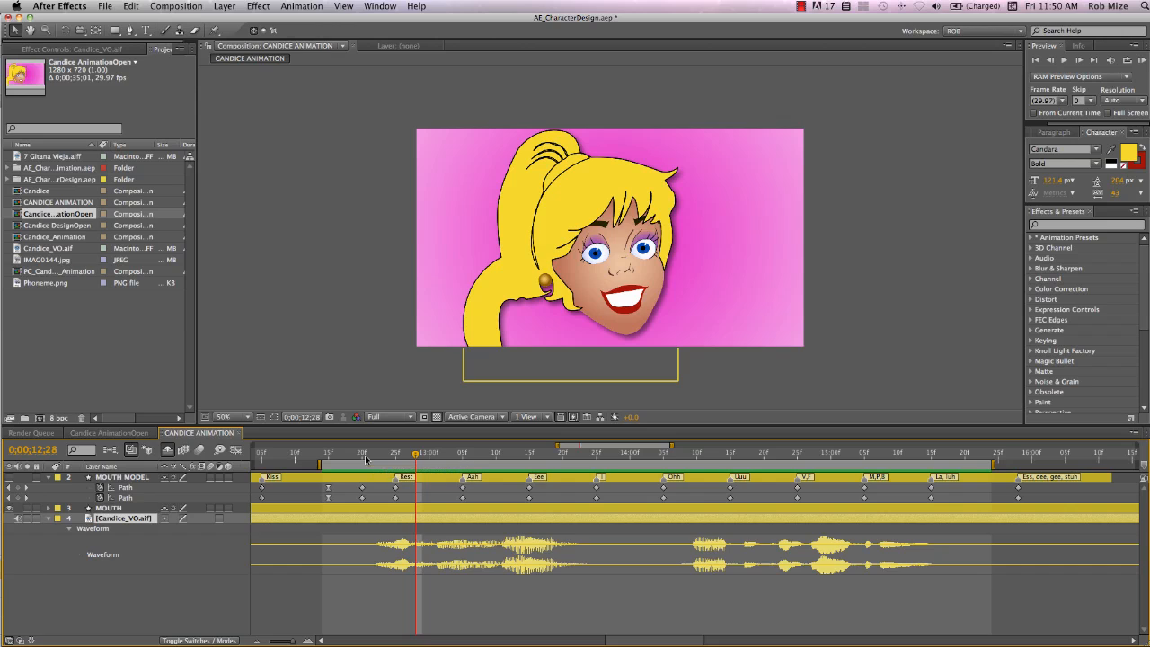
Move the work area start and the current time to about 0:00:12:22
drag(365, 459, 958, 528)
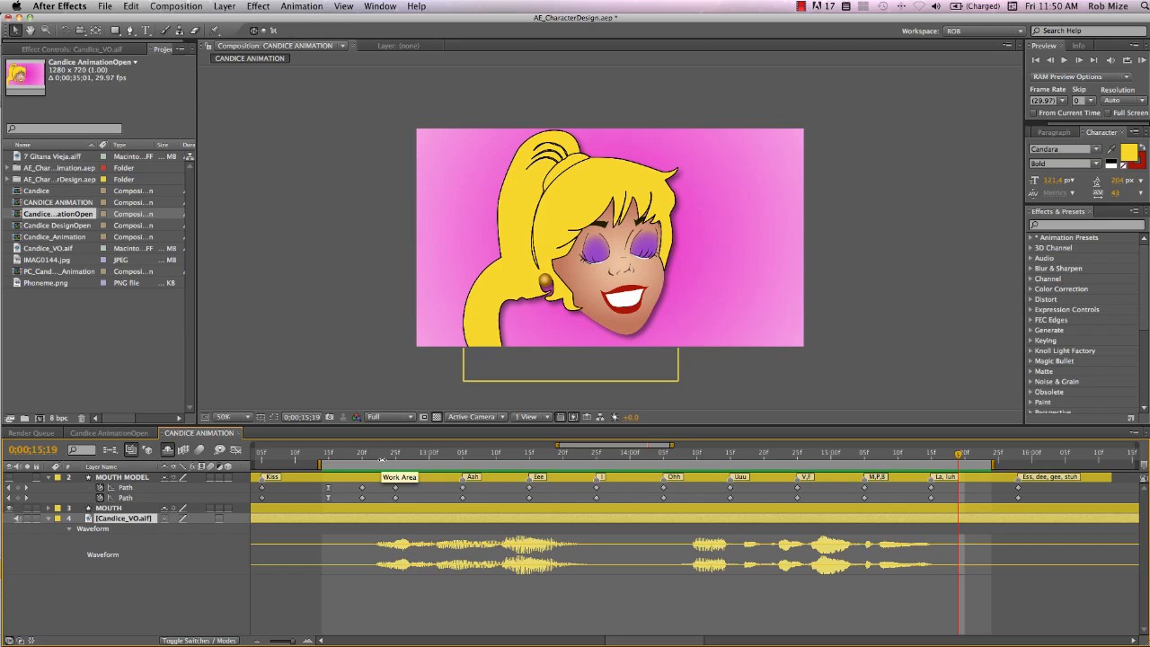
mouse_move(381, 460)
mouse_down()
mouse_move(360, 458)
mouse_move(377, 459)
mouse_up()
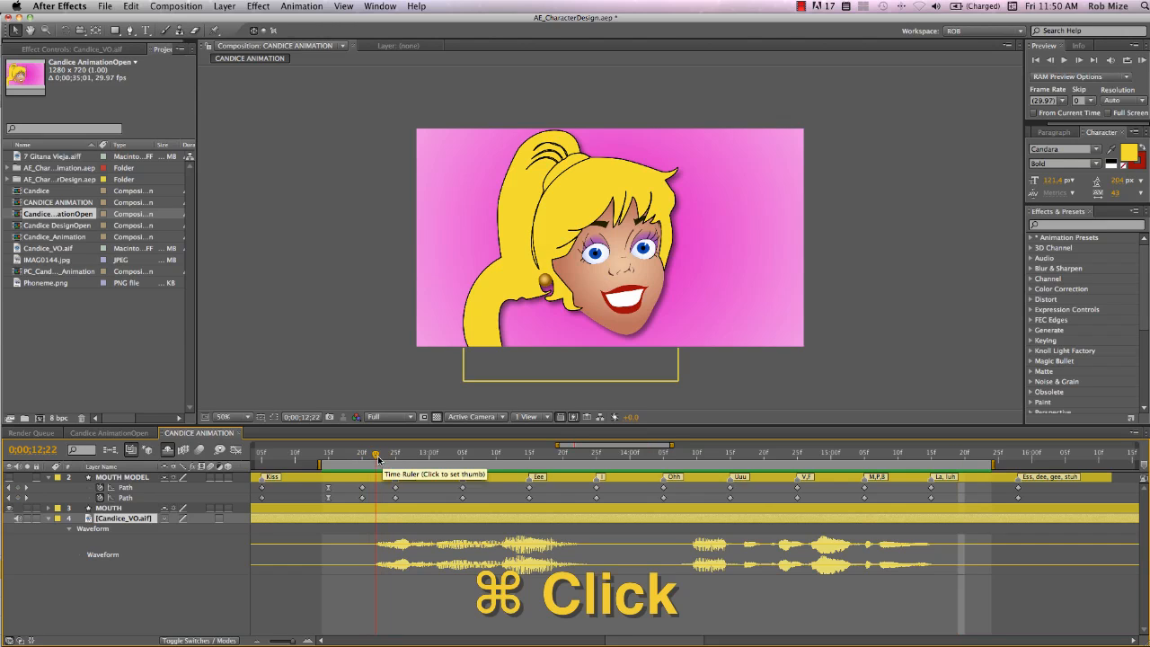
super+click(378, 459)
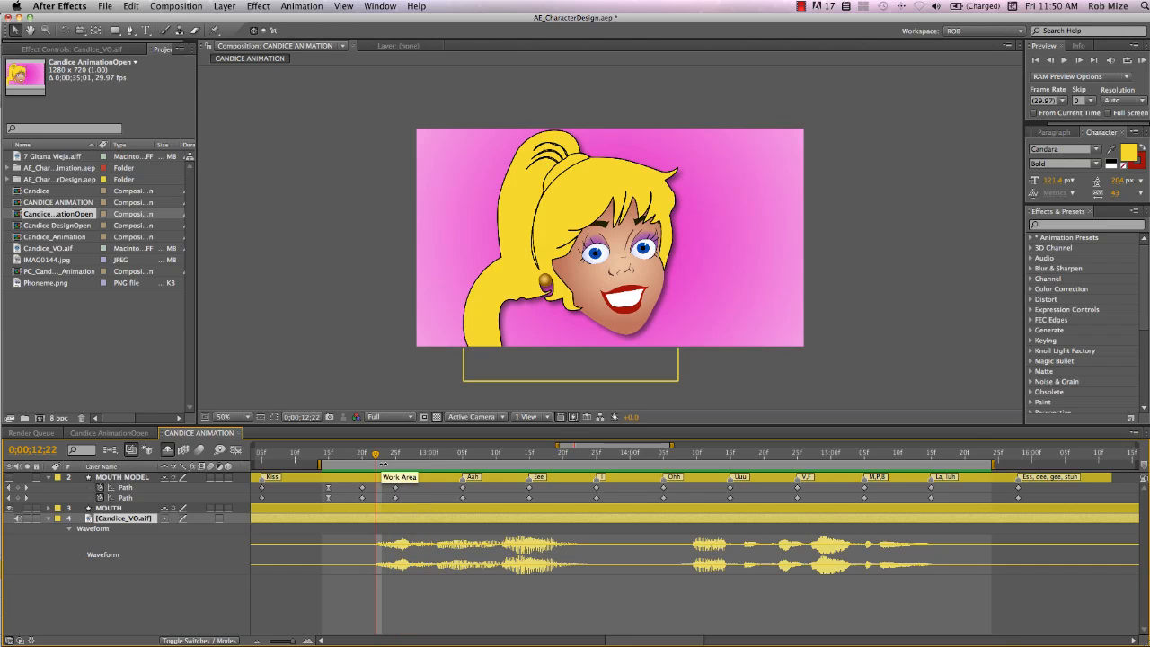
Select the MOUTH layer and reveal its keyframed path and position properties
click(345, 507)
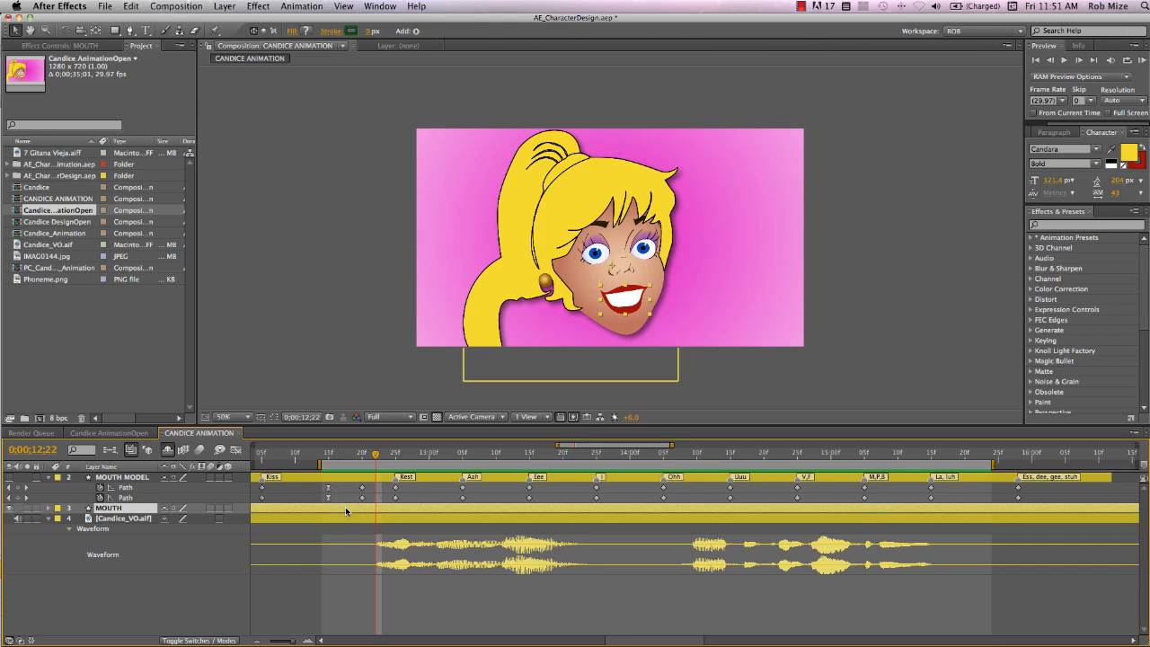
key(u)
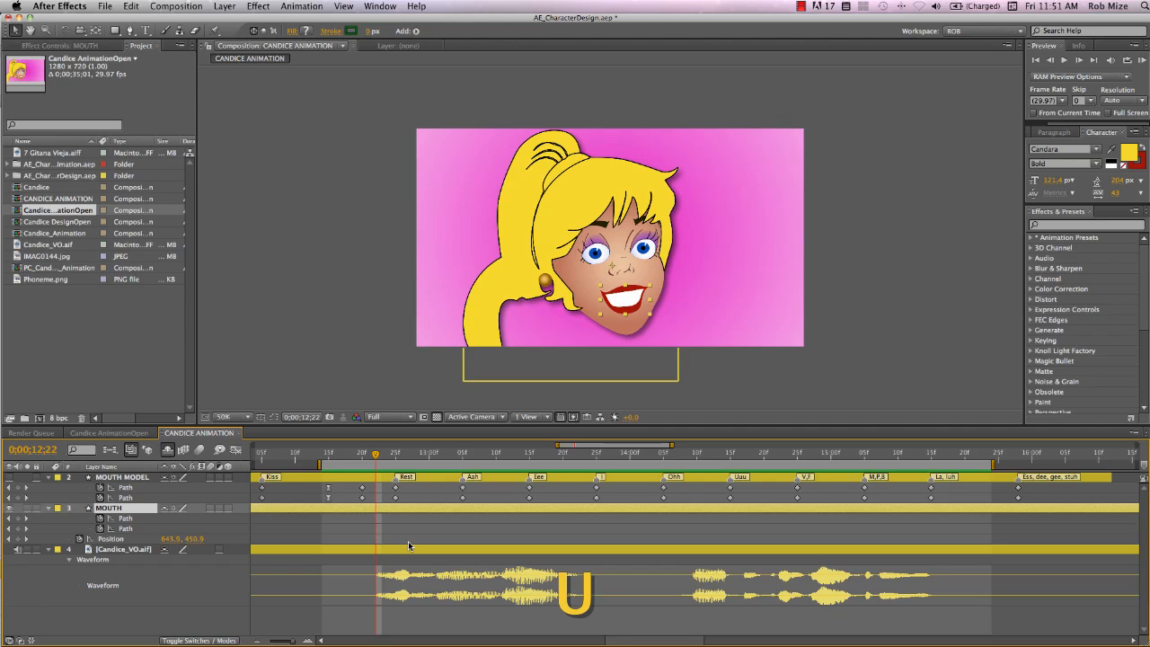
scroll(408, 540, down, 2)
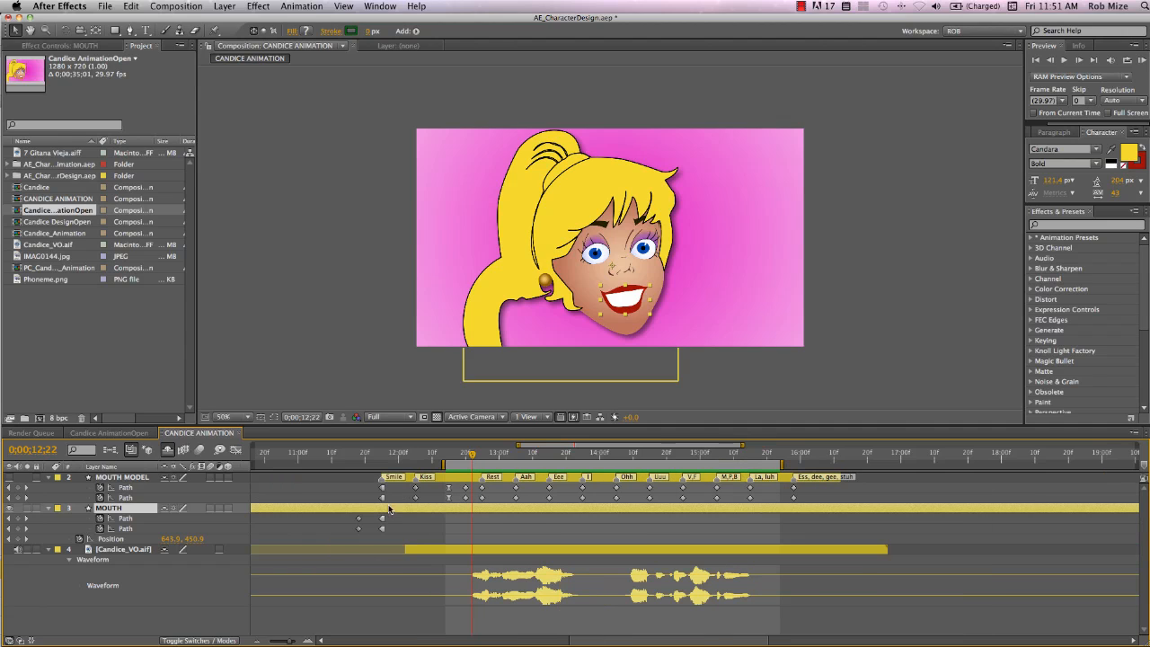
scroll(401, 524, up, 2)
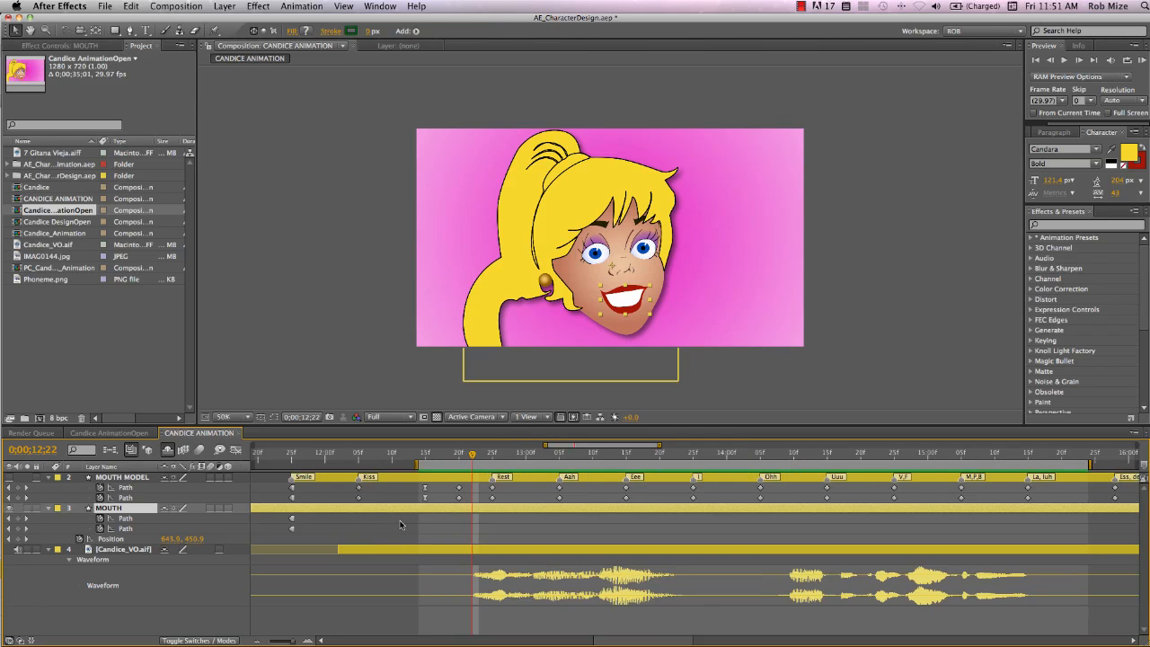
scroll(401, 524, right, 3)
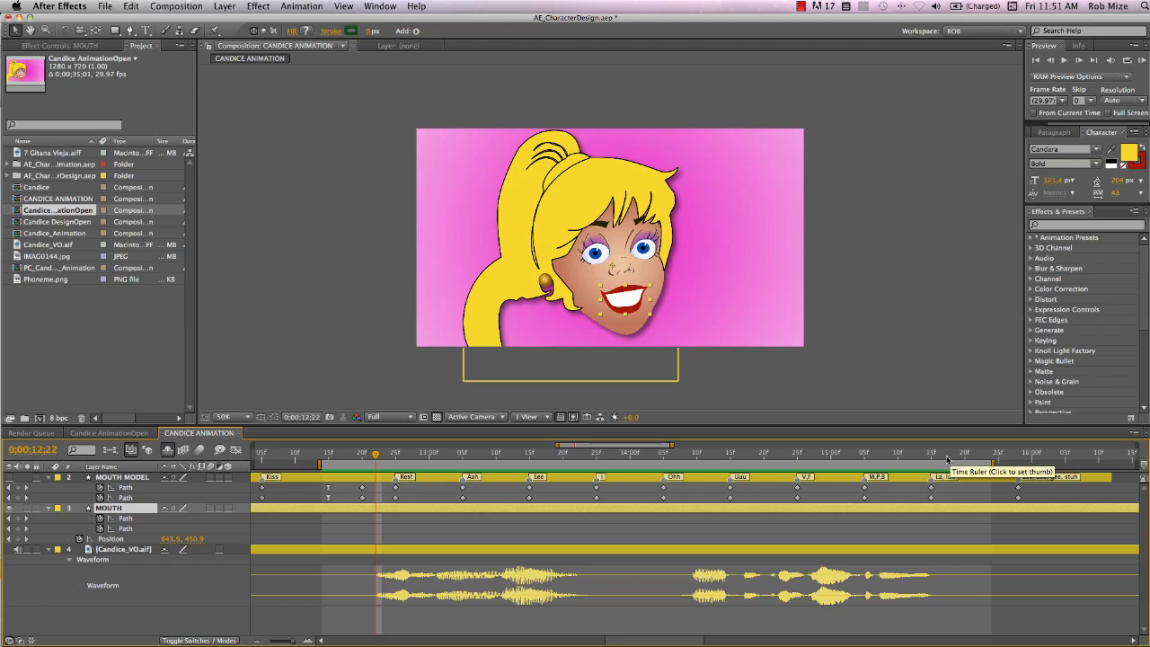
scroll(578, 483, left, 5)
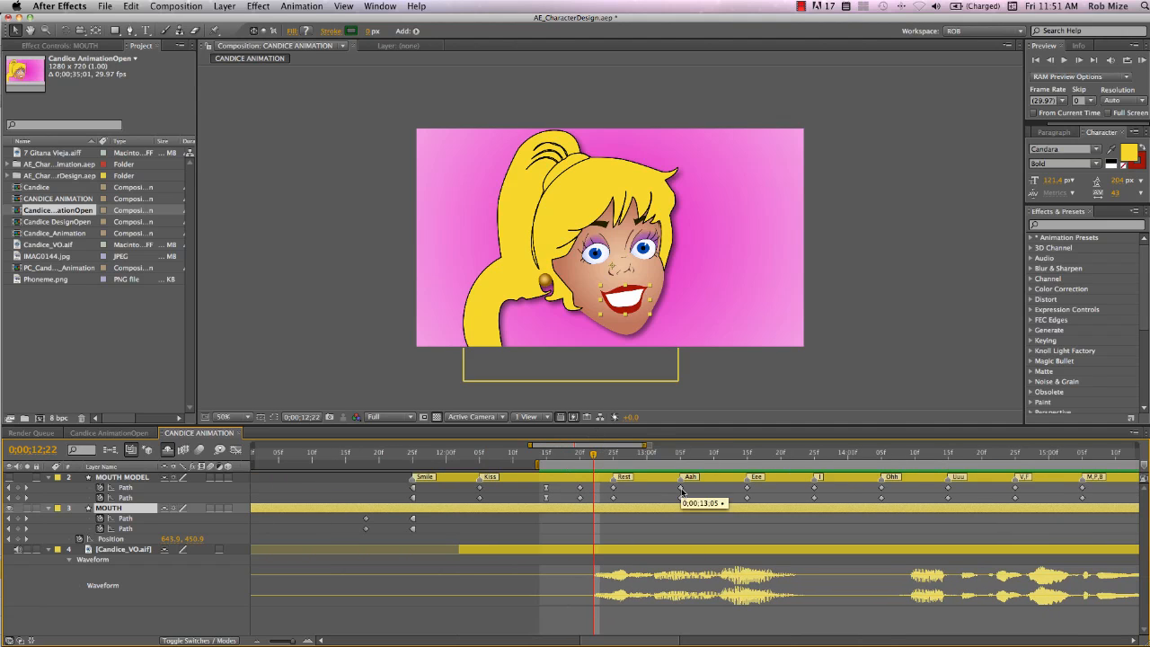
scroll(681, 492, right, 6)
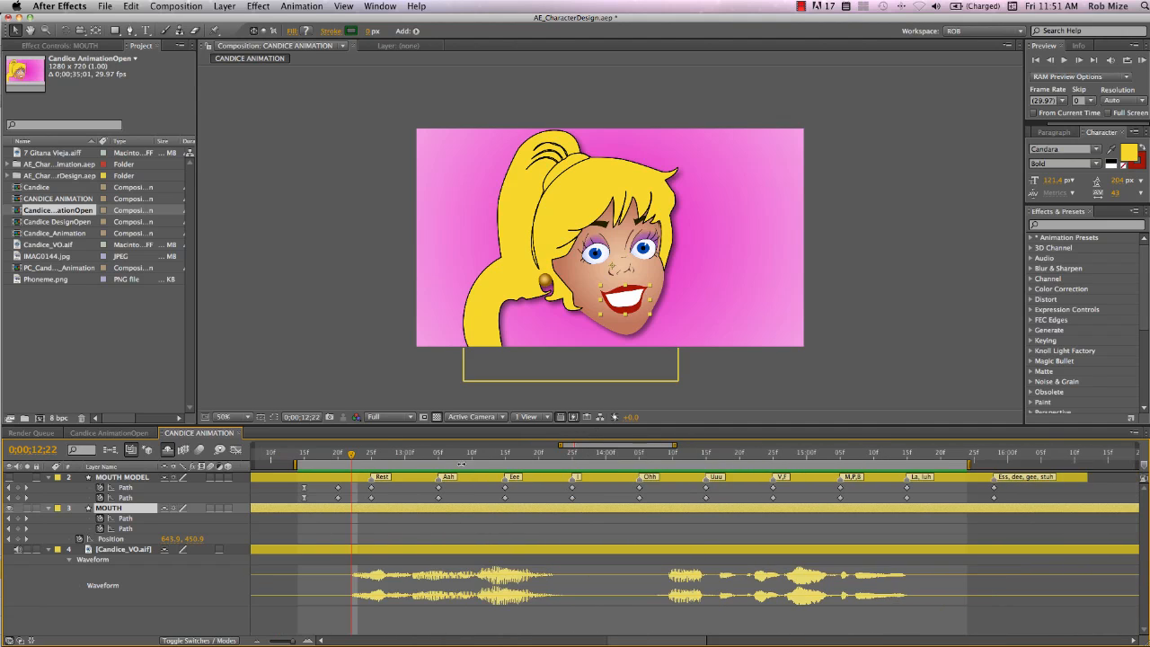
Copy the MOUTH MODEL Uuu path keyframes and paste them onto the MOUTH paths at 0:00:12:22
super+click(352, 459)
drag(714, 489, 701, 505)
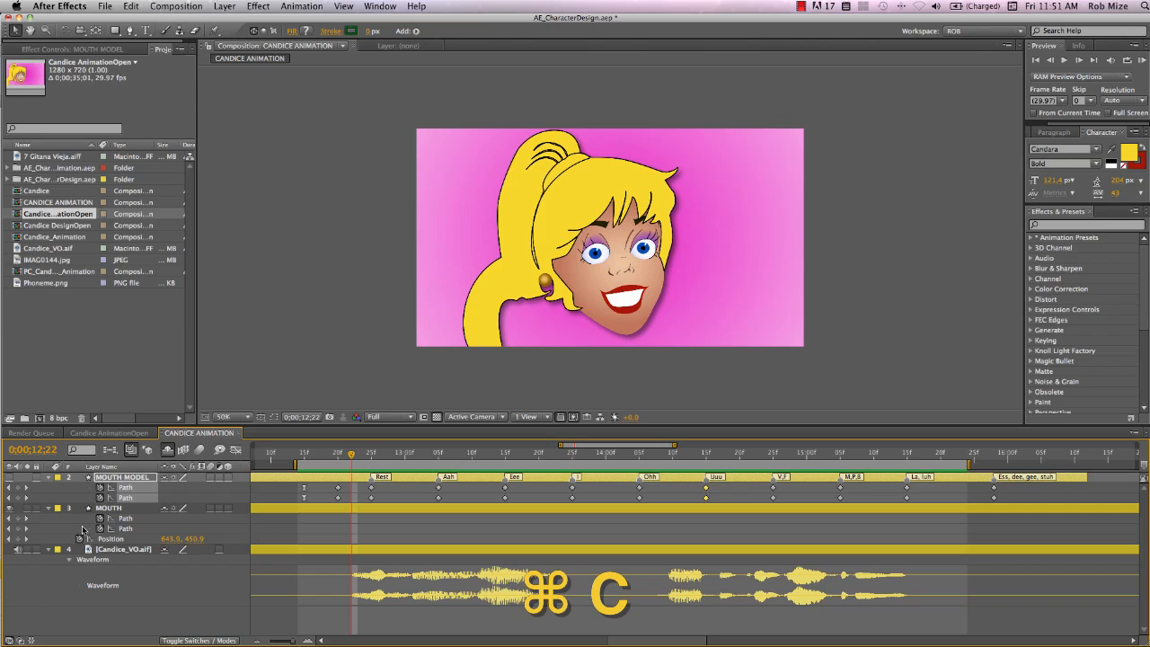
click(18, 519)
click(18, 528)
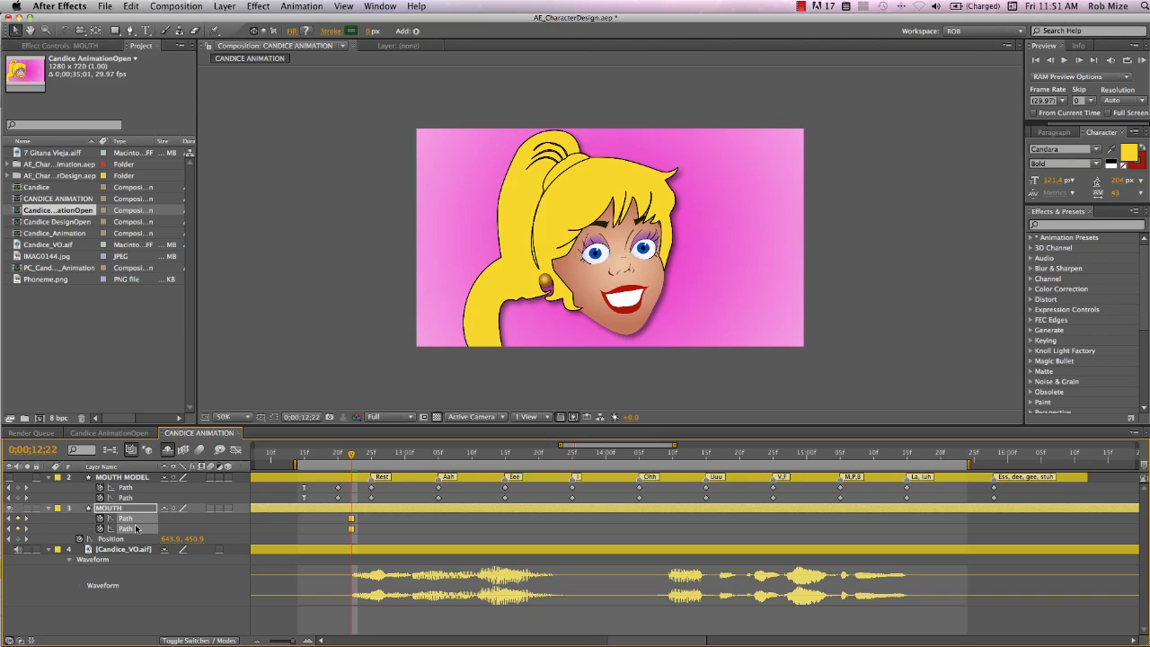
key(super+v)
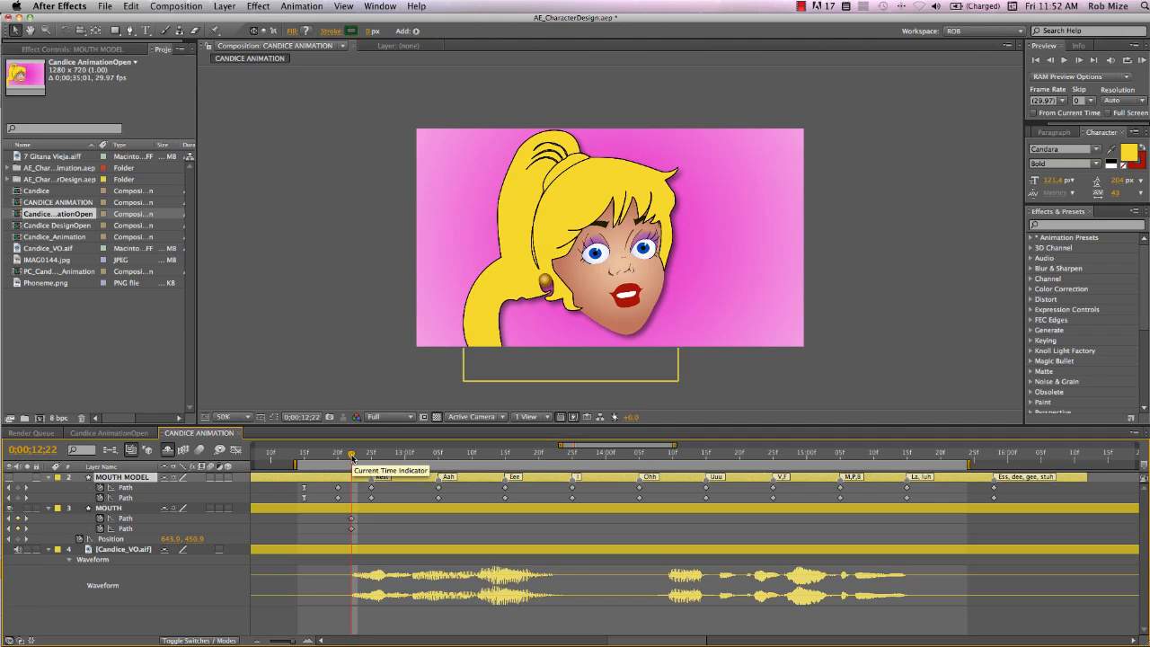
At 0:00:13:05 add keyframes on both MOUTH paths and paste the copied mouth shape
drag(351, 457, 440, 489)
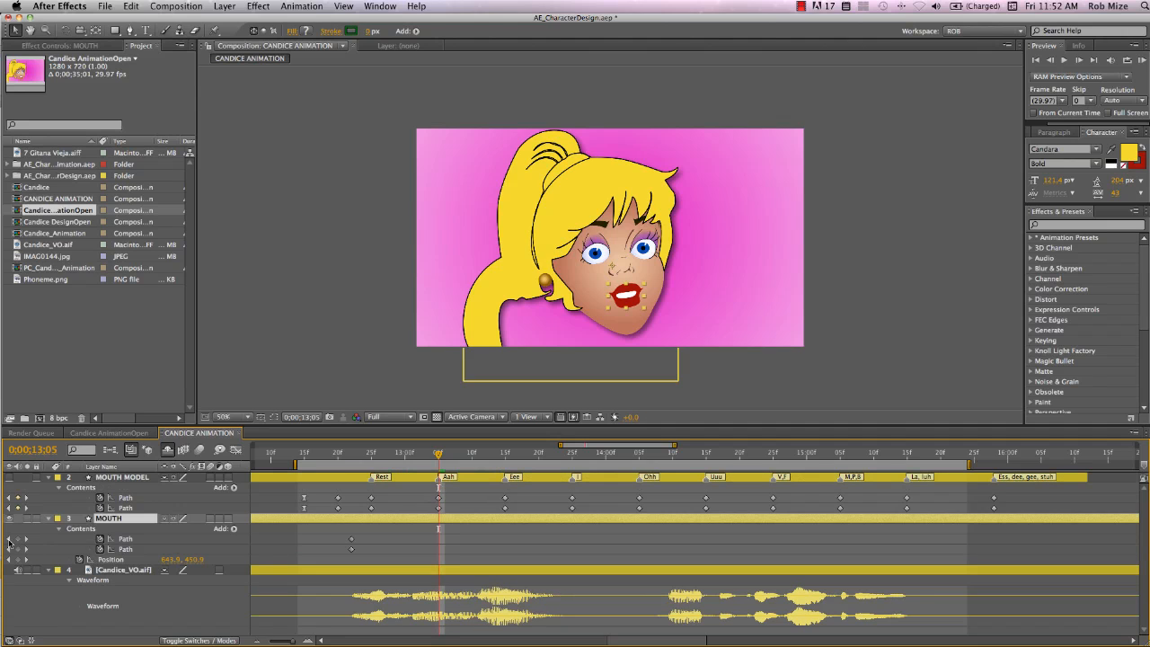
click(18, 539)
click(18, 549)
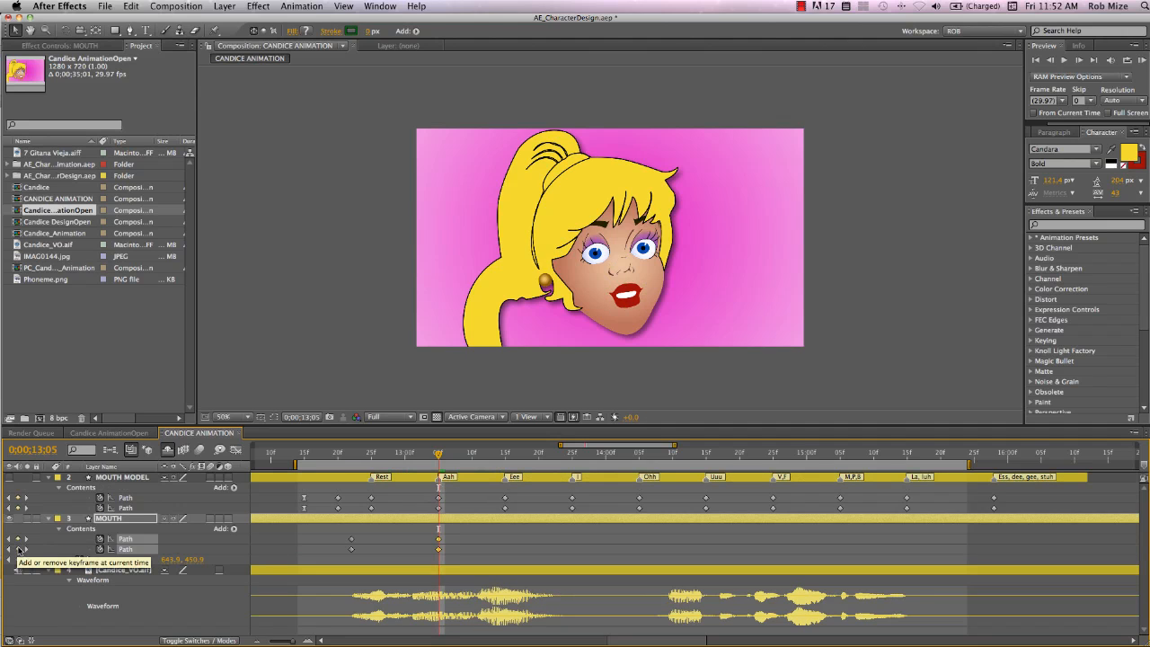
key(super+v)
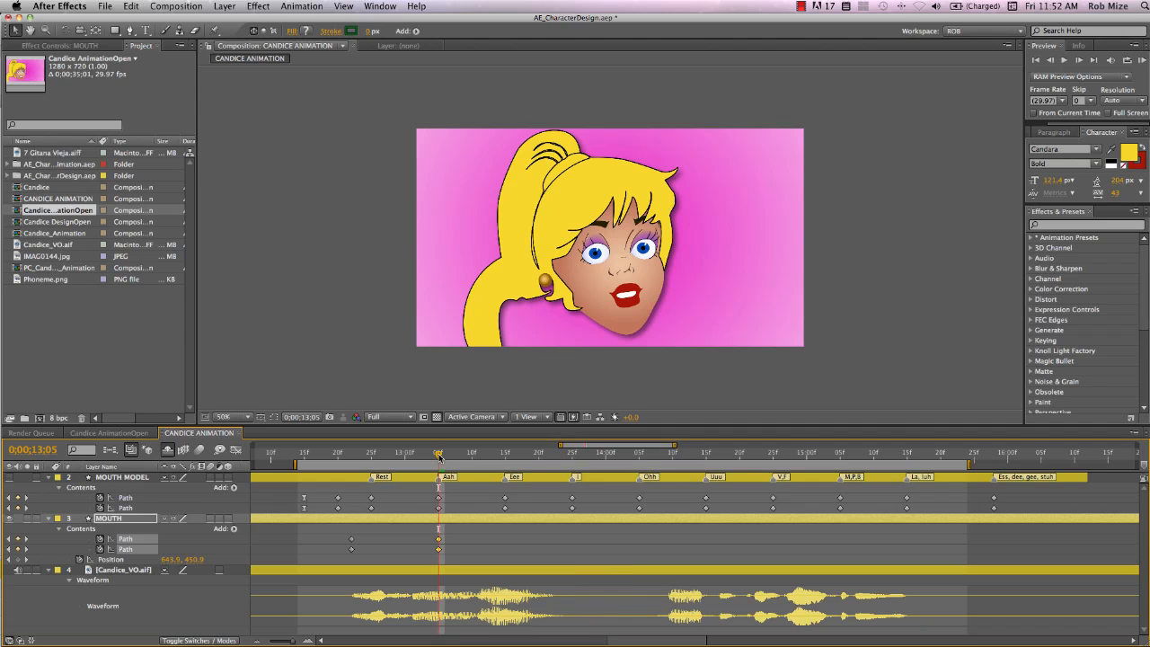
Copy the MOUTH MODEL Eee path keyframes and paste them onto the MOUTH paths at 0:00:12:29
drag(439, 455, 398, 483)
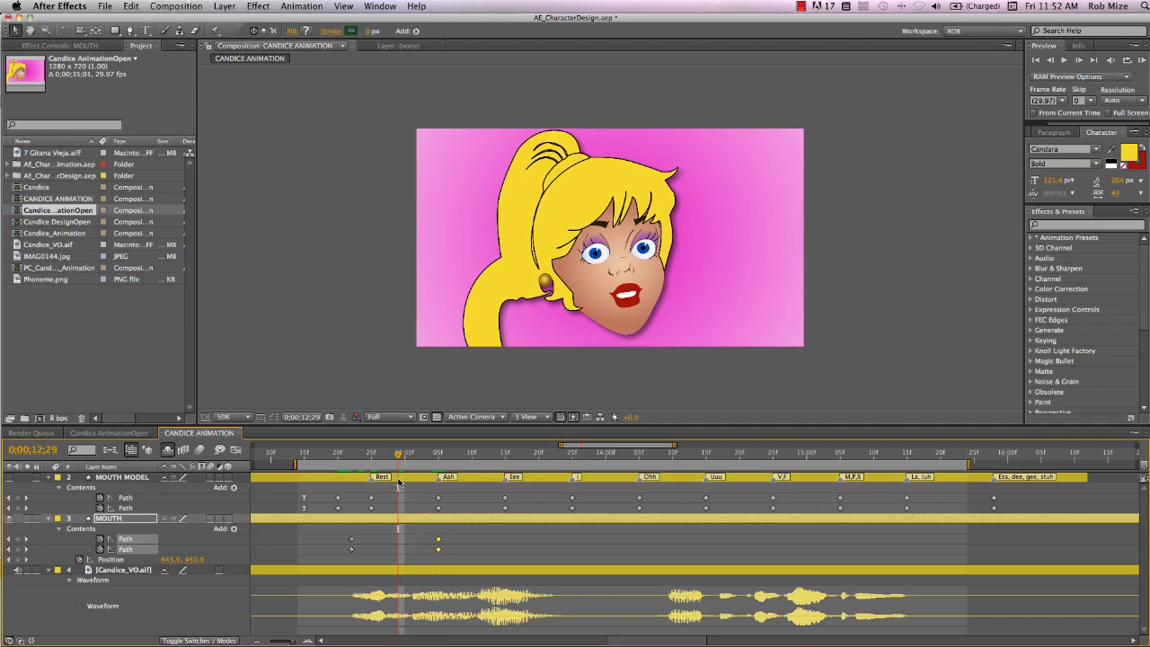
drag(515, 493, 499, 516)
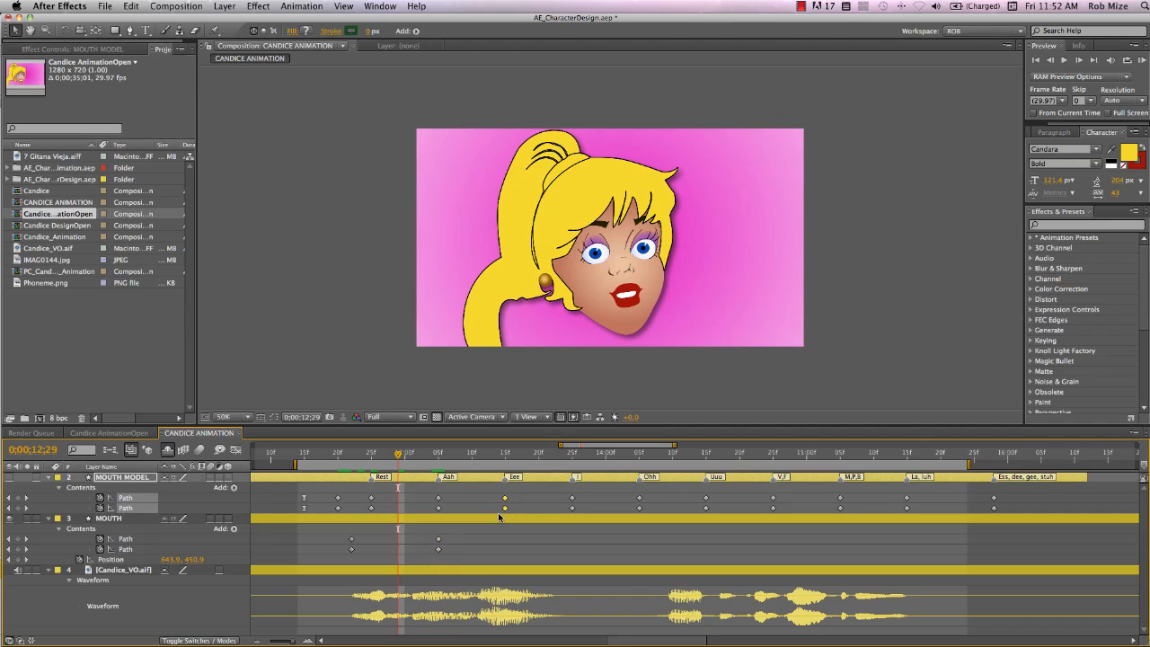
key(super+c)
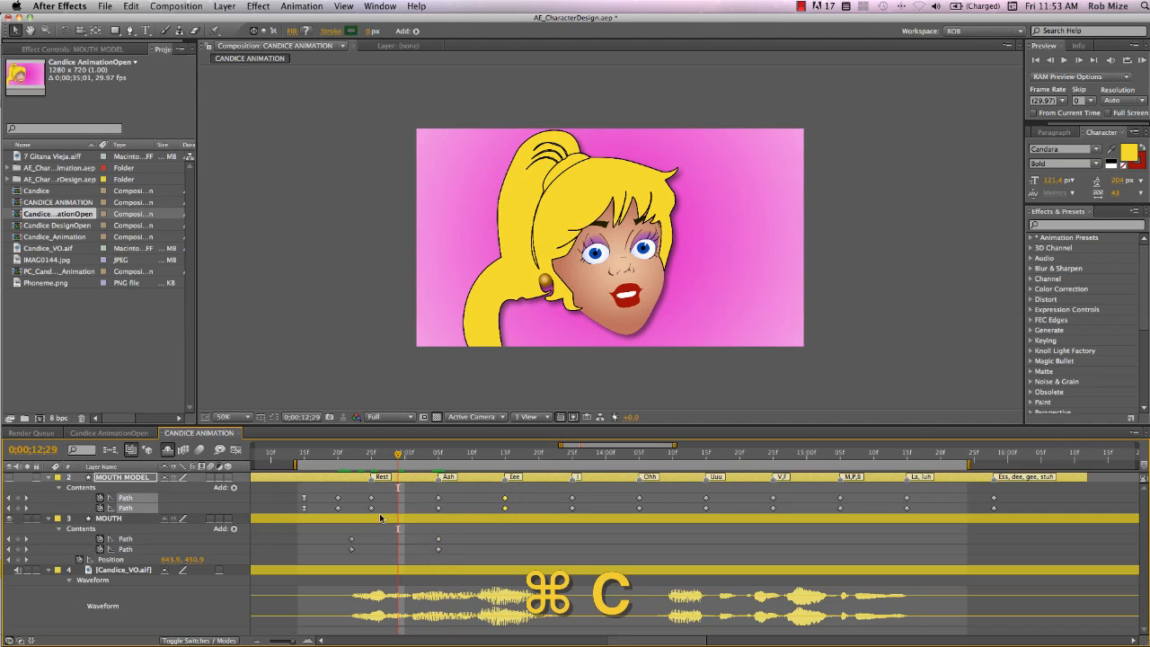
click(22, 542)
key(super+v)
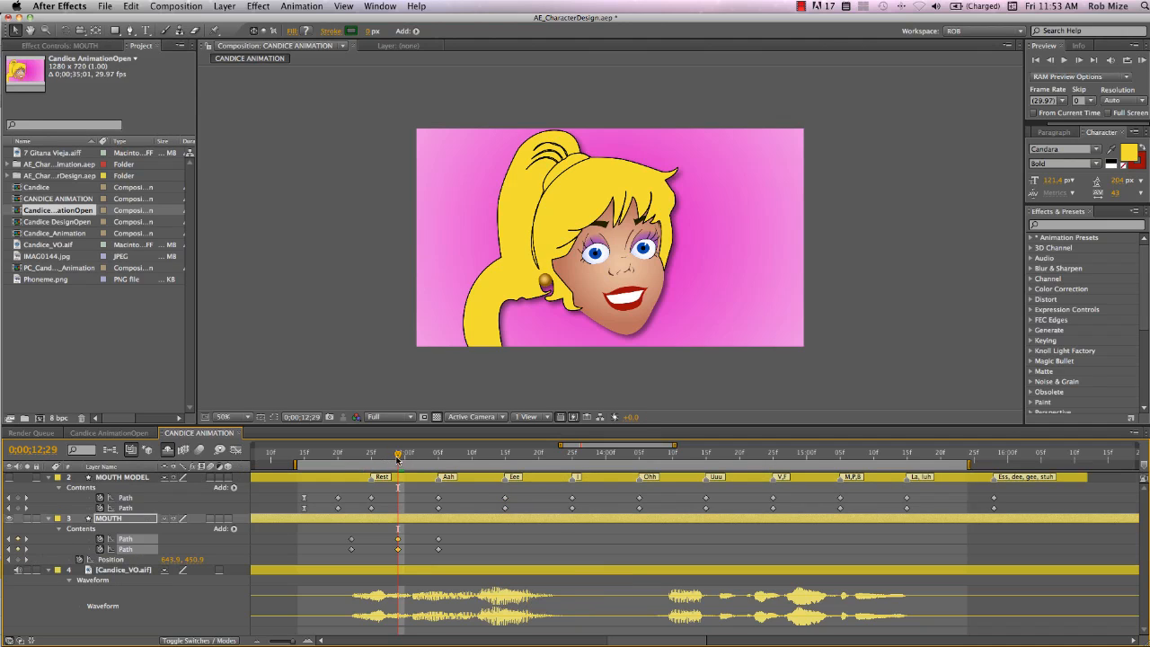
Paste the Eee mouth shape onto the MOUTH paths at 0:00:14:18 and at 0:00:15:08
drag(397, 456, 599, 456)
drag(657, 514, 729, 518)
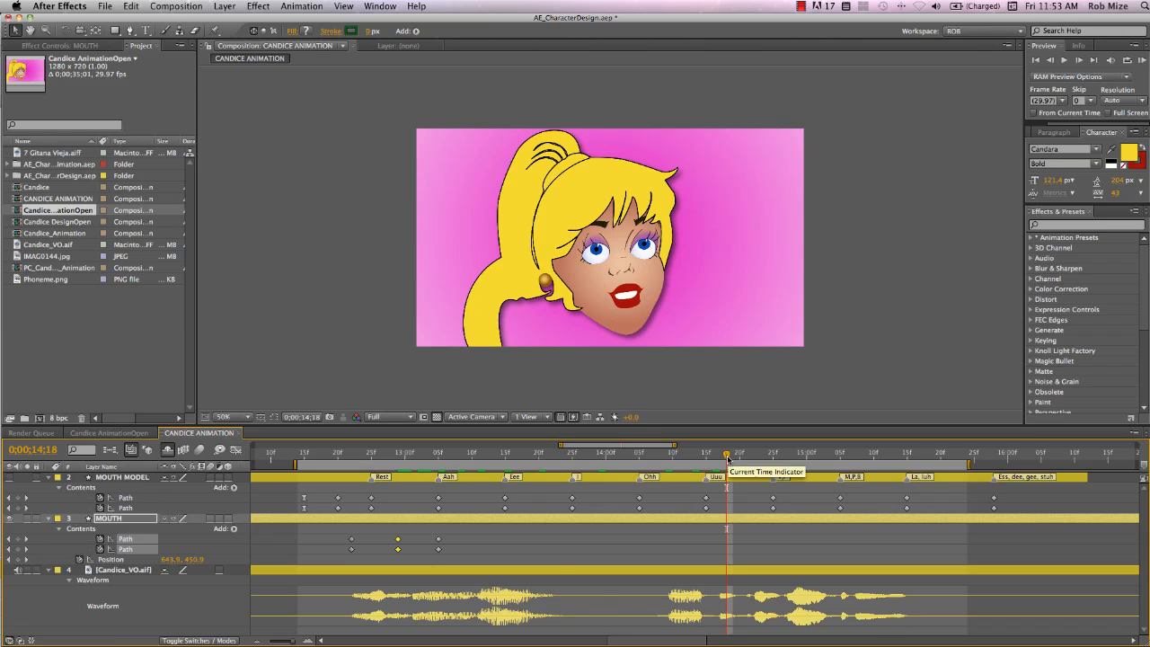
key(super+v)
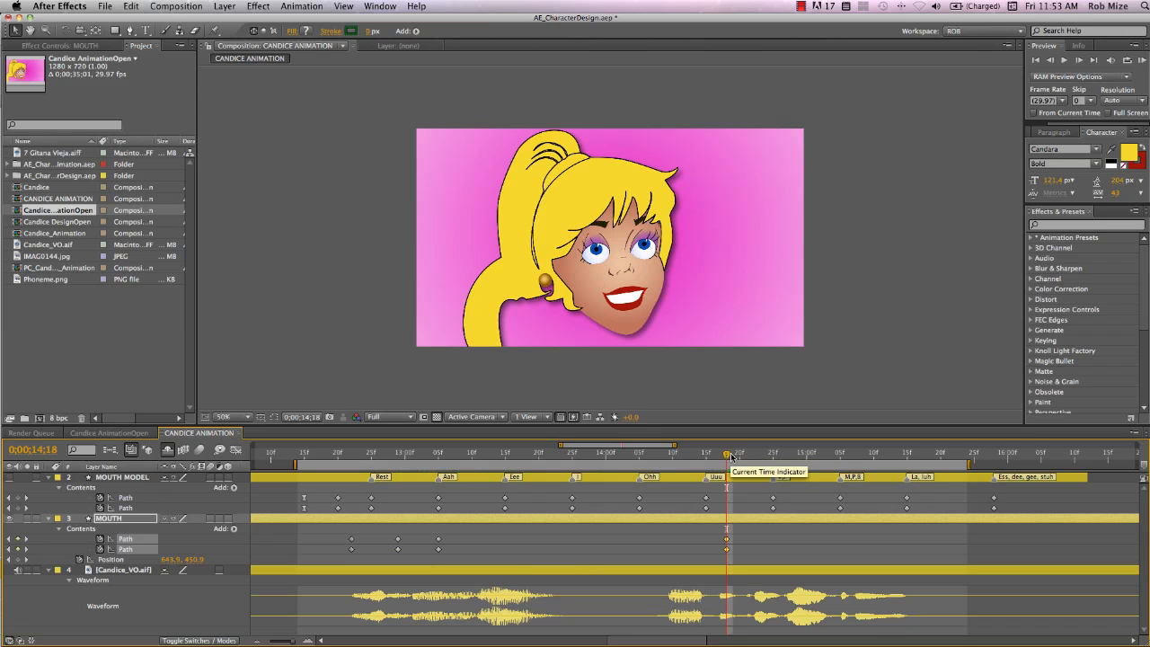
drag(730, 456, 863, 467)
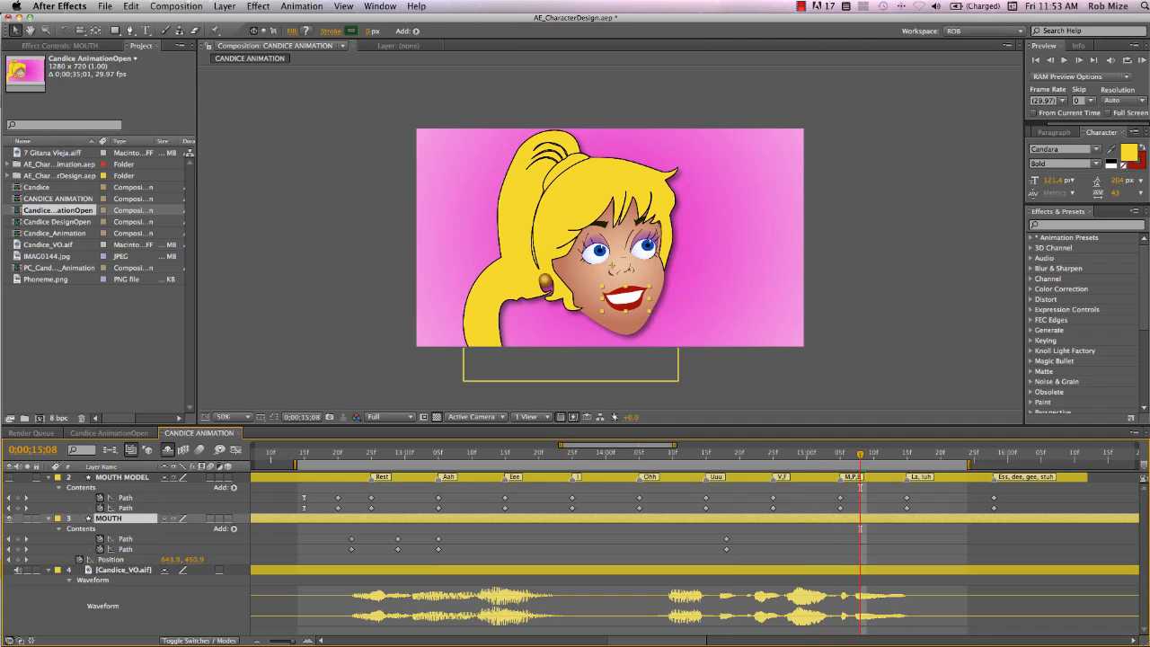
key(super+v)
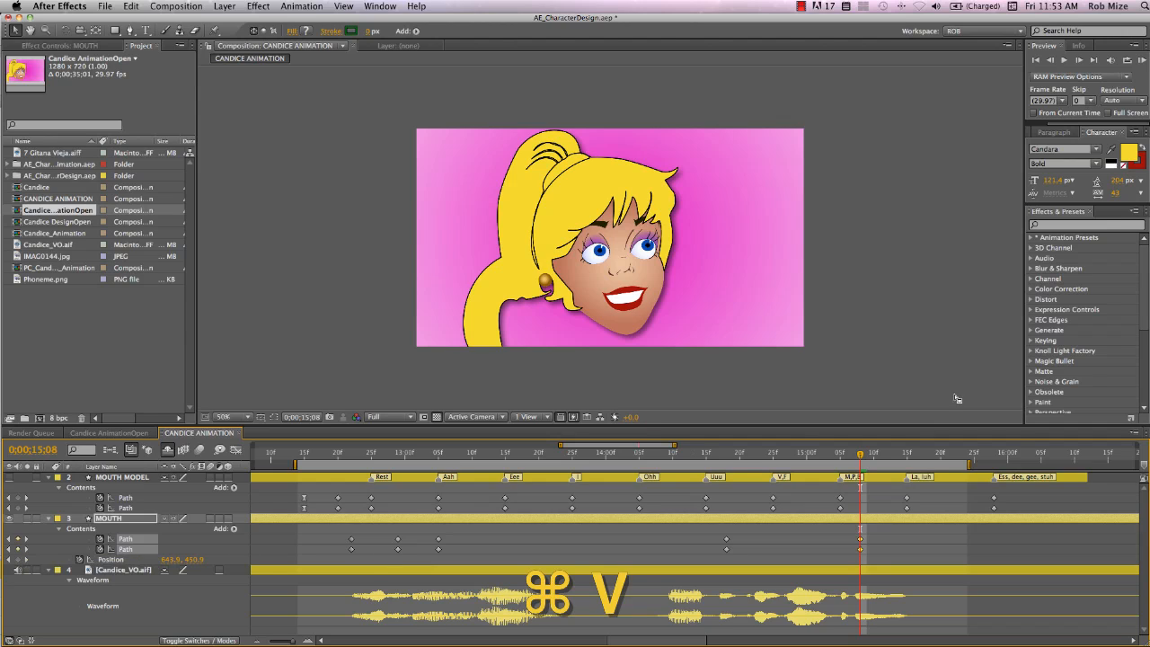
Copy the MOUTH MODEL Ahh path keyframes and paste them onto the MOUTH paths at 0:00:13:12
drag(336, 454, 415, 519)
key(super+c)
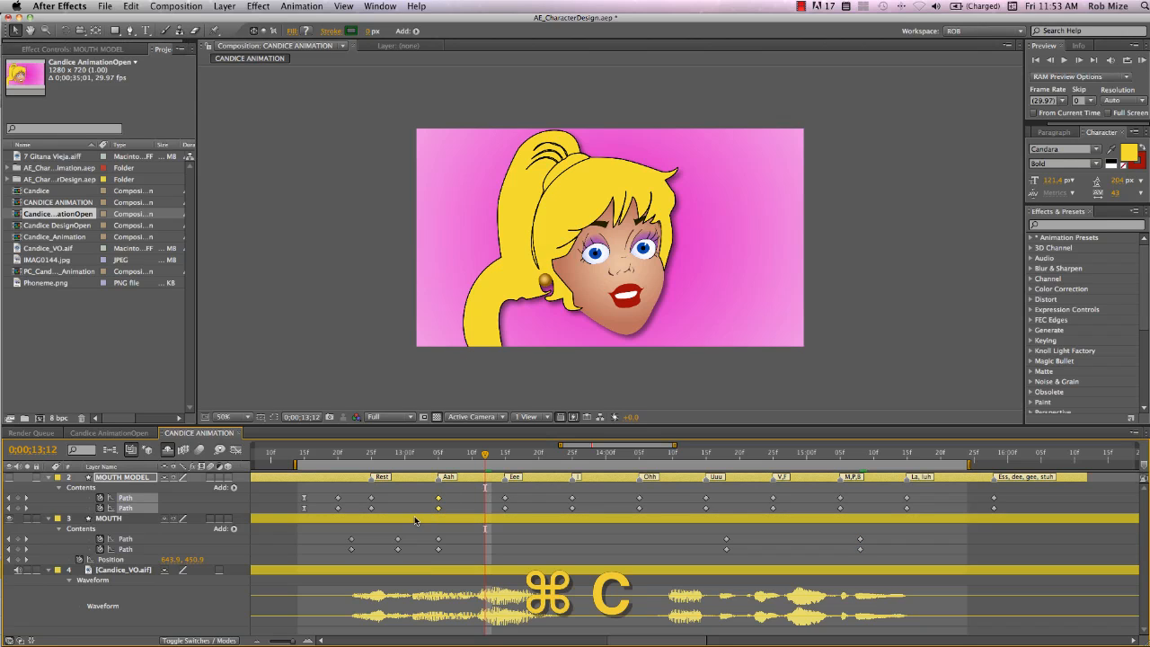
click(417, 521)
key(super+v)
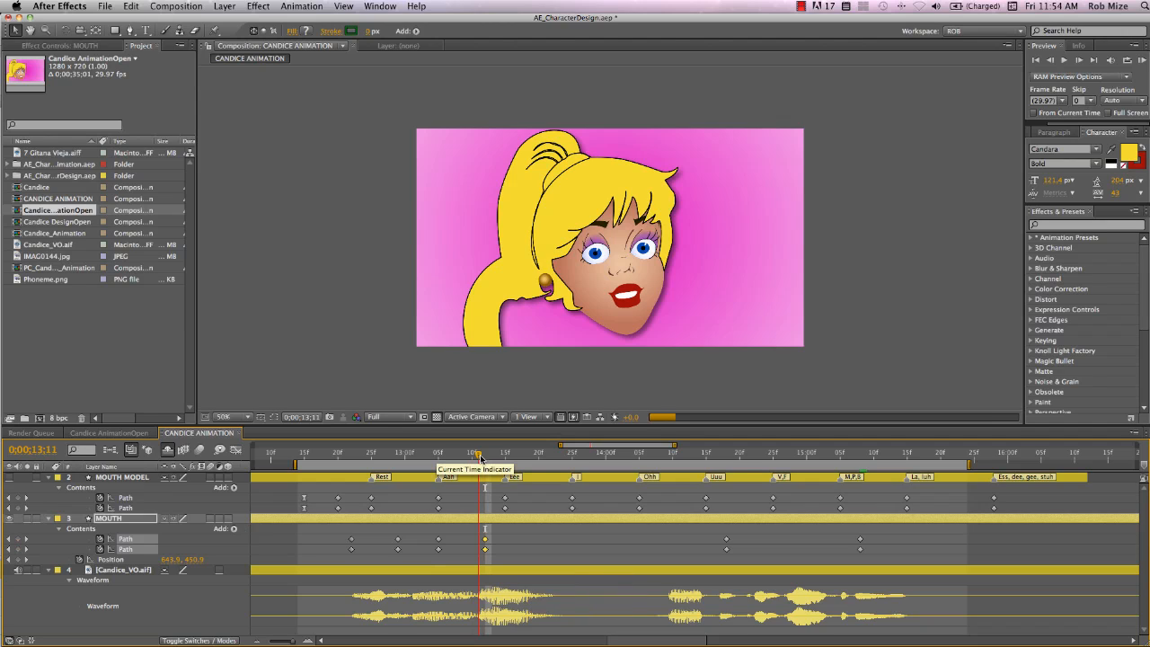
Paste the Ahh mouth shape onto the MOUTH paths again at 0:00:14:29
drag(485, 459, 805, 497)
drag(798, 454, 806, 455)
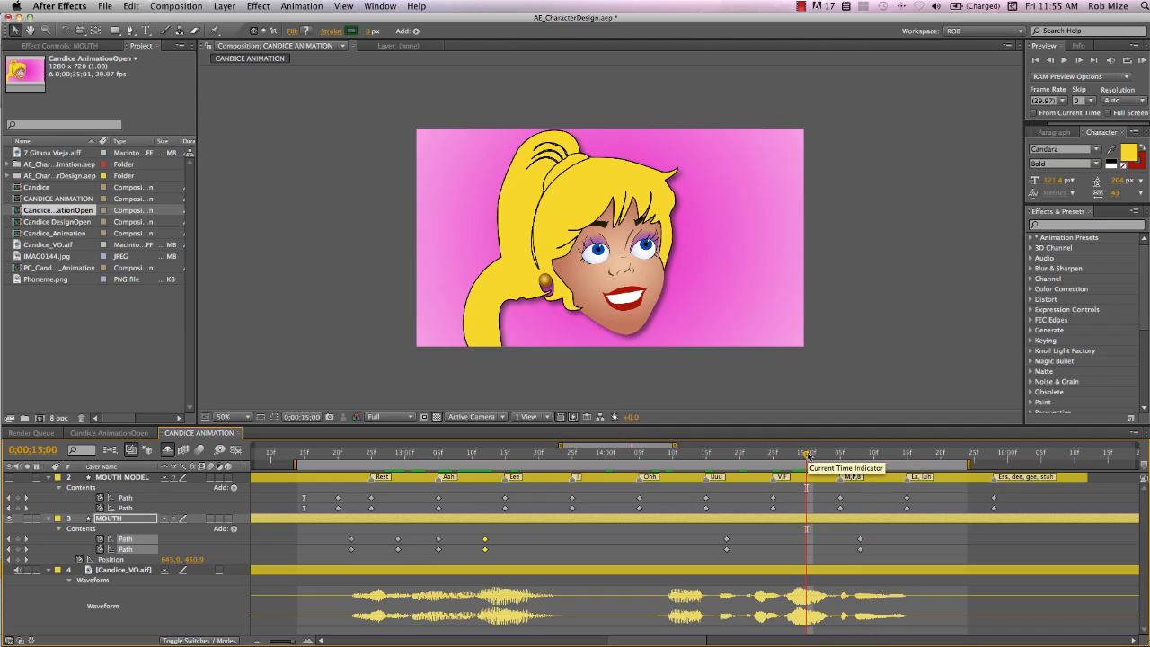
key(Page_Up)
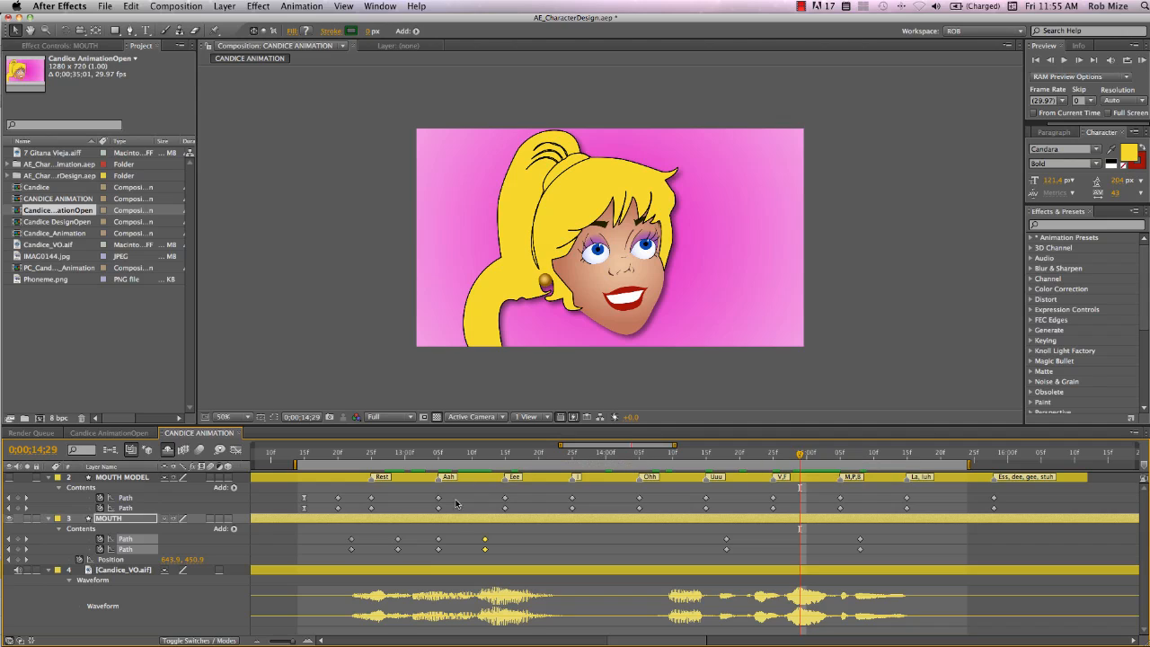
key(super+v)
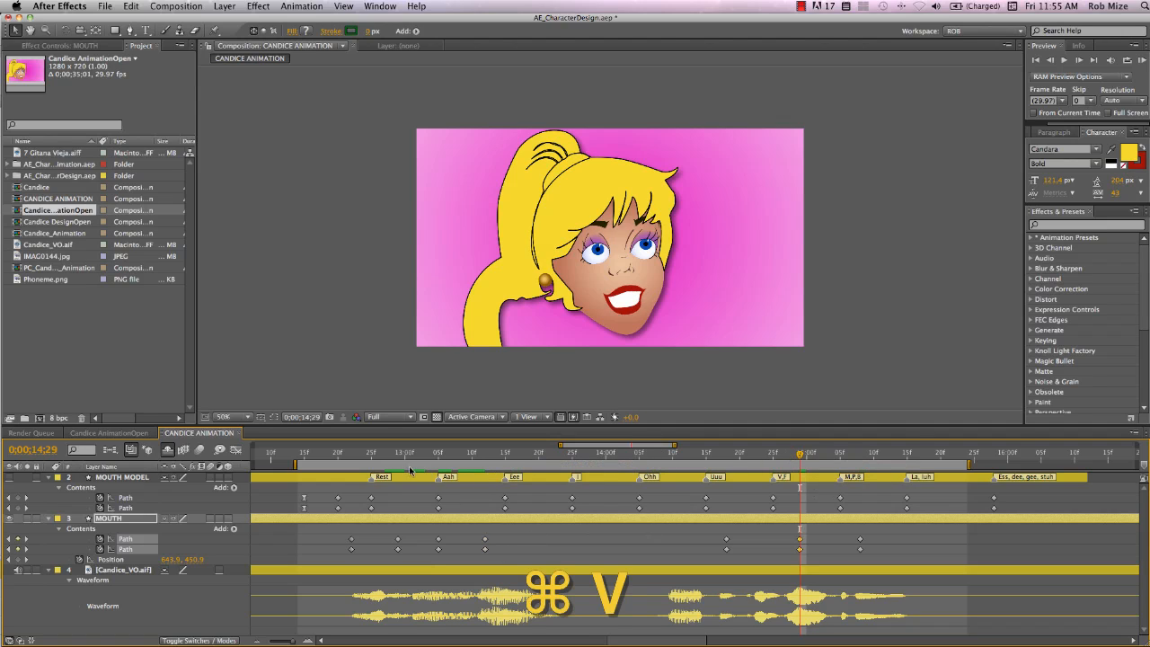
At 0:00:13:18 add keyframes on both MOUTH paths and paste the copied MOUTH MODEL La, luh keyframes
drag(340, 452, 526, 463)
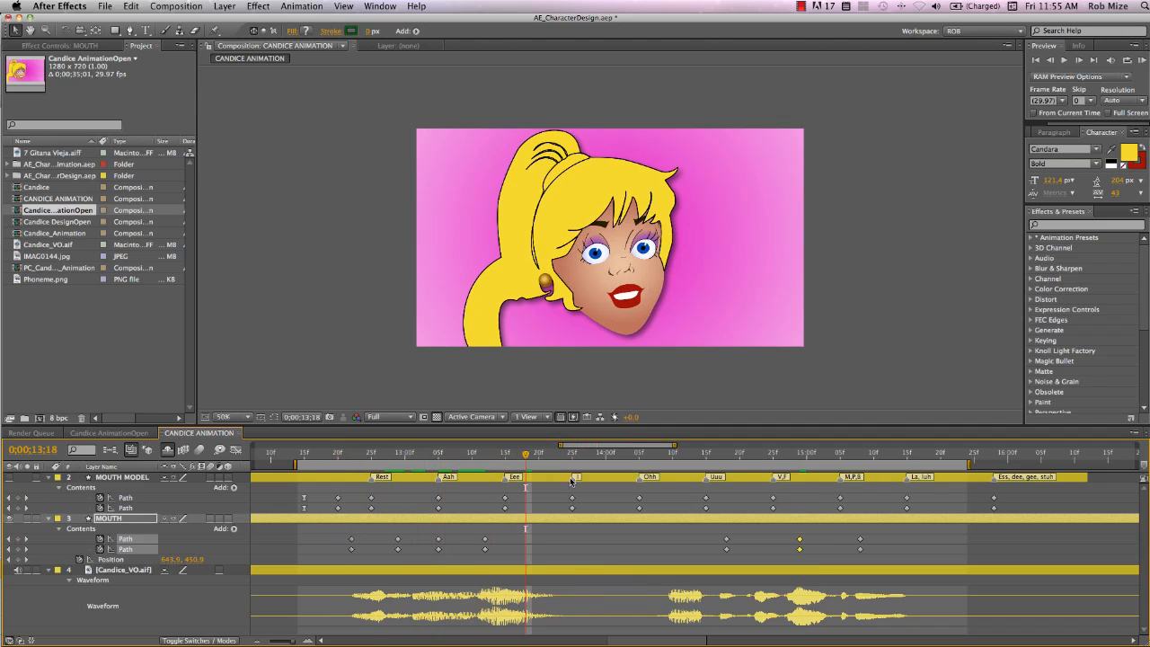
drag(918, 492, 900, 512)
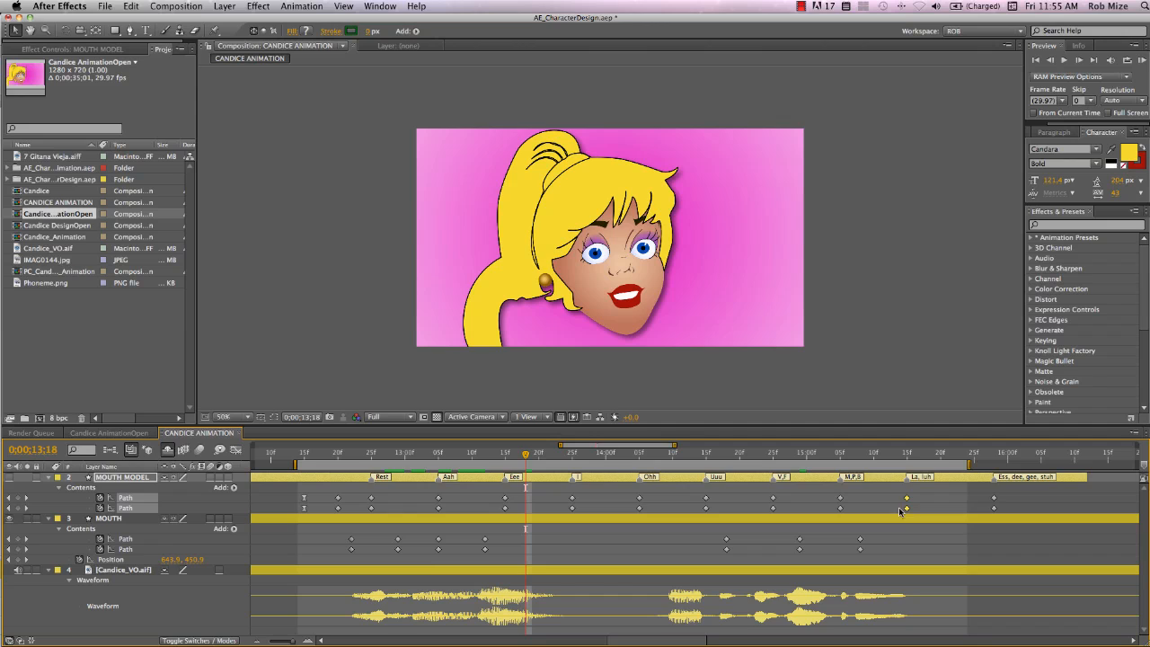
key(super+c)
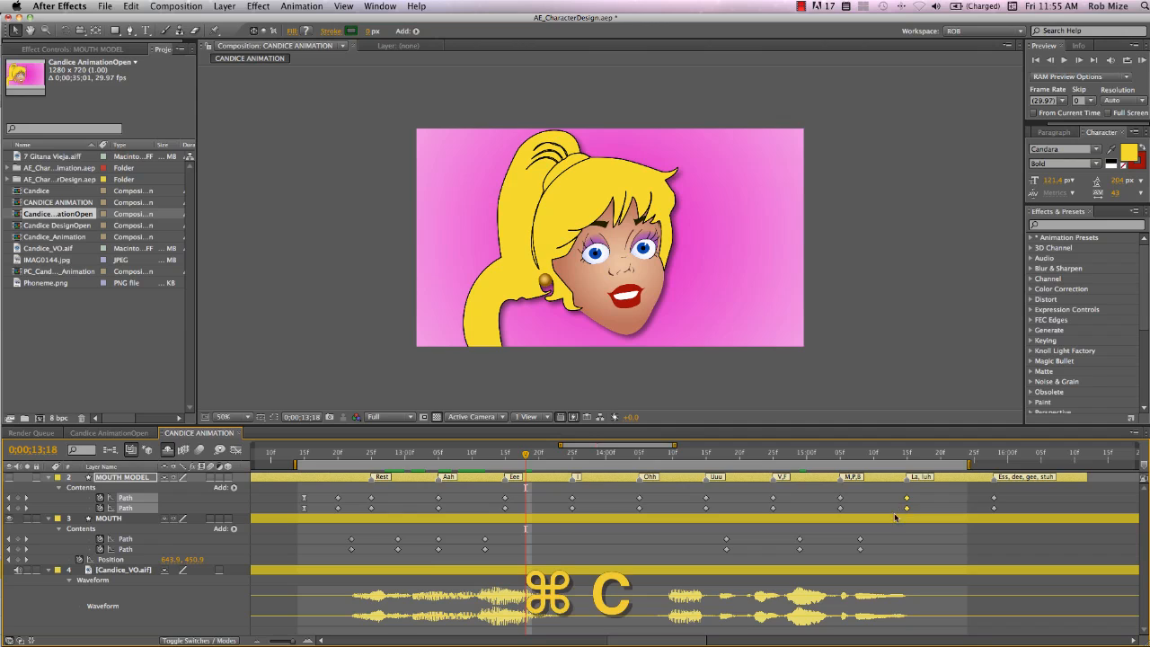
click(17, 538)
click(18, 549)
key(super+v)
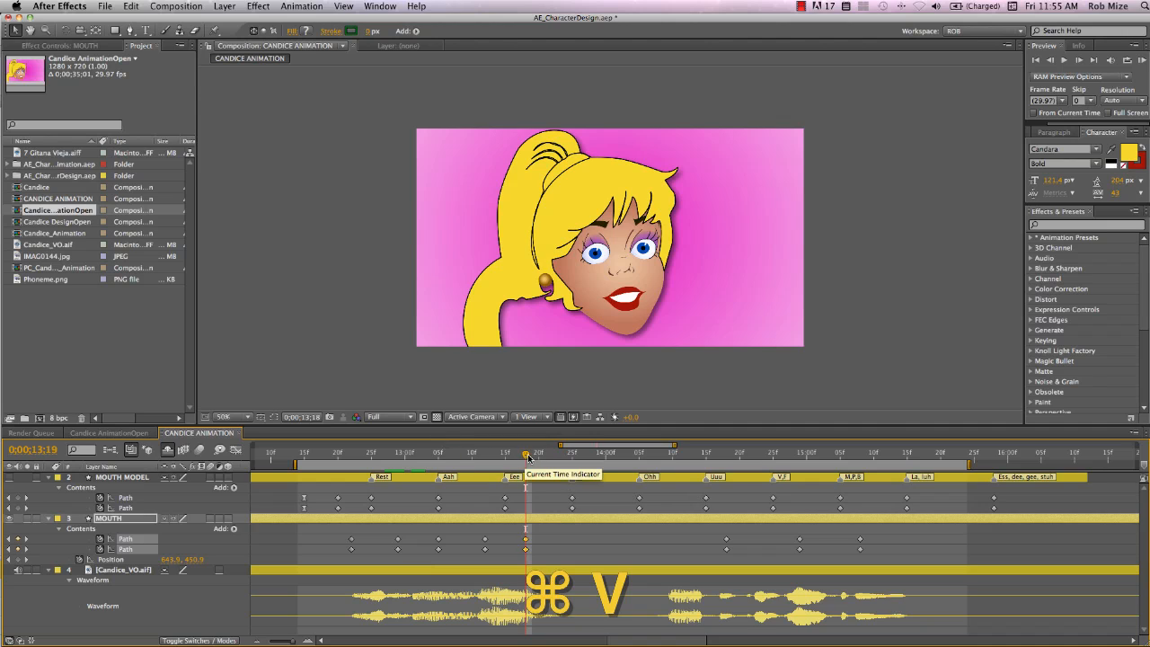
Copy the opening smile keyframes of the MOUTH paths and paste them at 0:00:13:24
drag(529, 457, 567, 459)
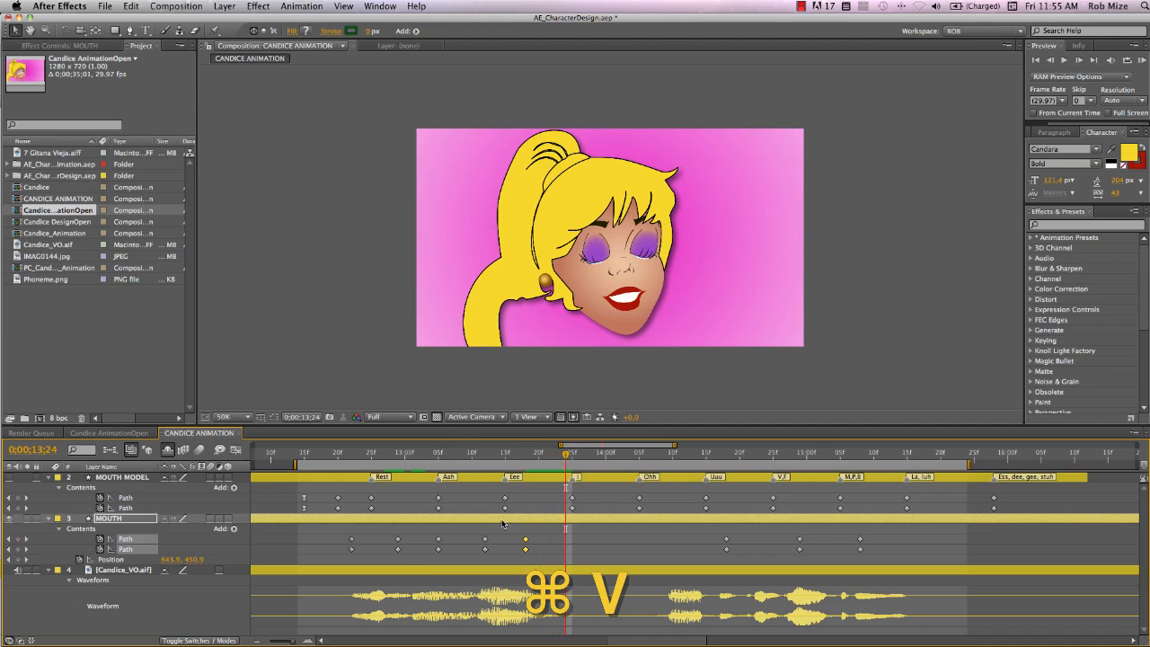
scroll(476, 529, left, 5)
drag(282, 539, 259, 551)
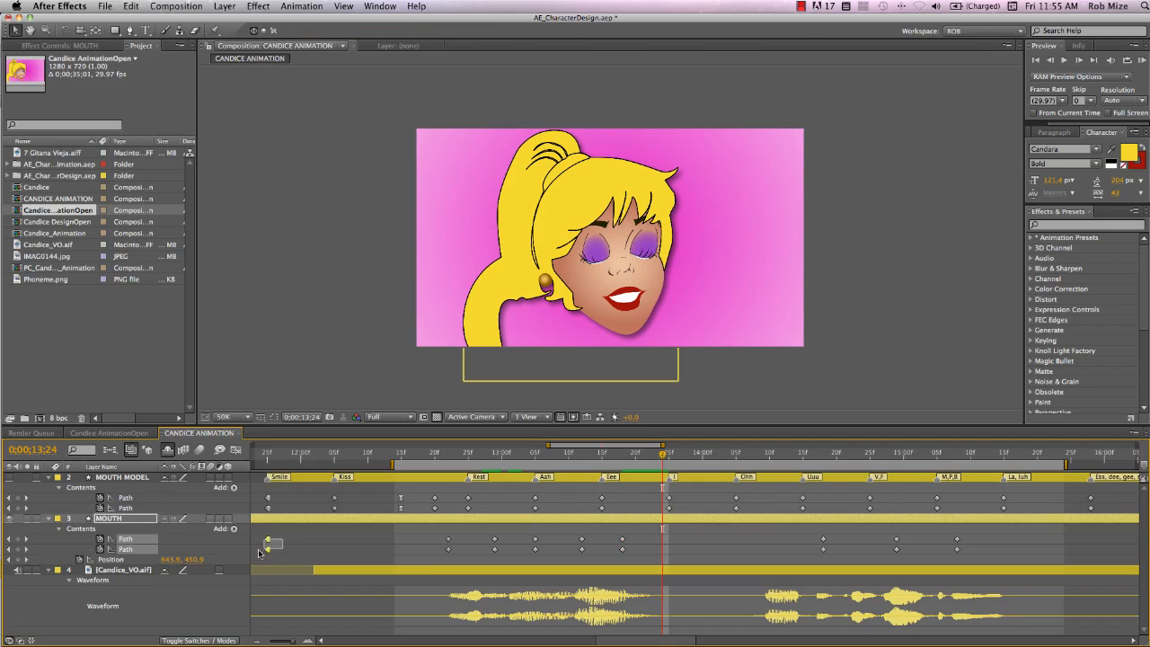
scroll(259, 551, left, 3)
drag(412, 536, 380, 562)
key(super+c)
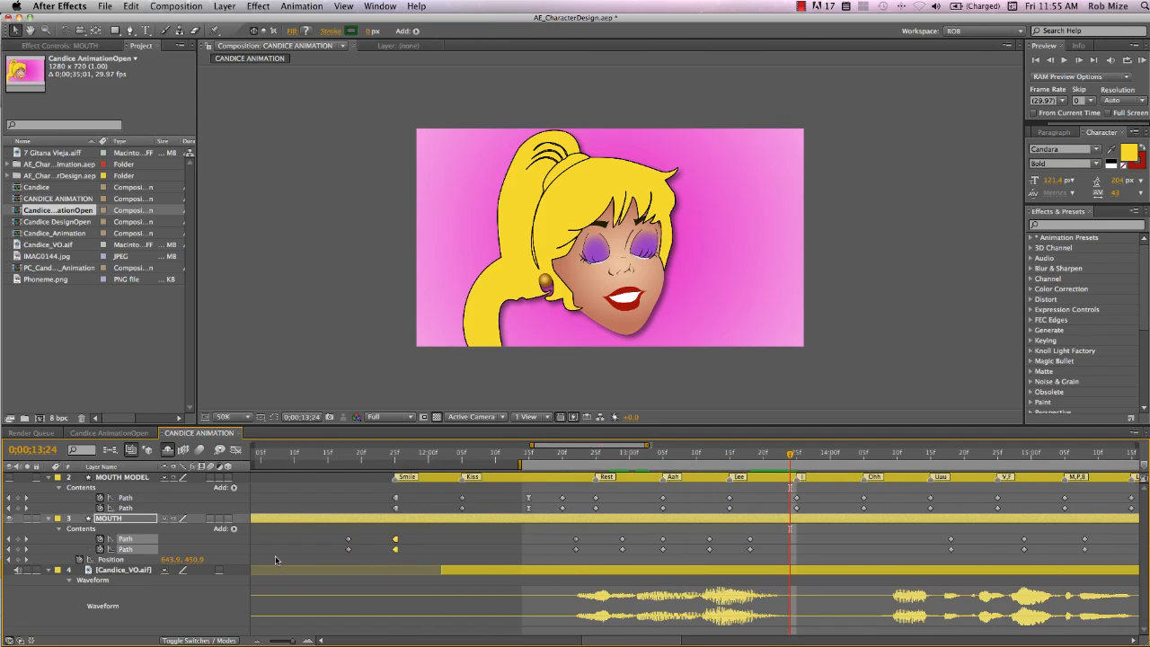
key(super+v)
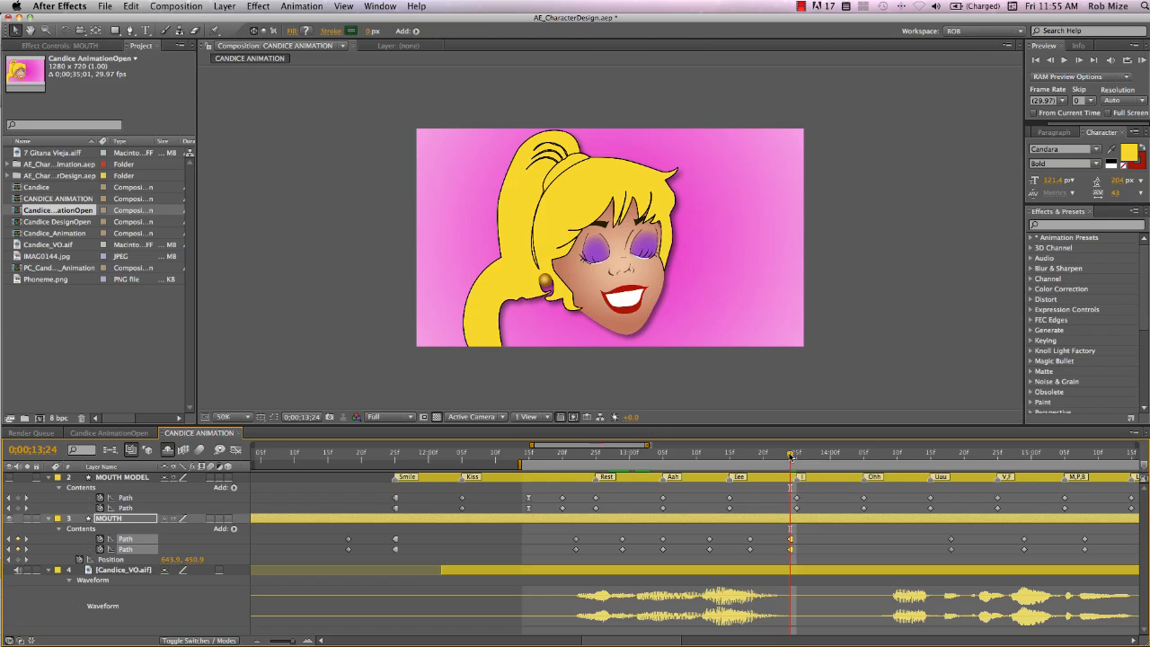
Copy the MOUTH MODEL La, luh path keyframes and paste them onto the MOUTH paths at 0:00:13:18
drag(790, 456, 770, 467)
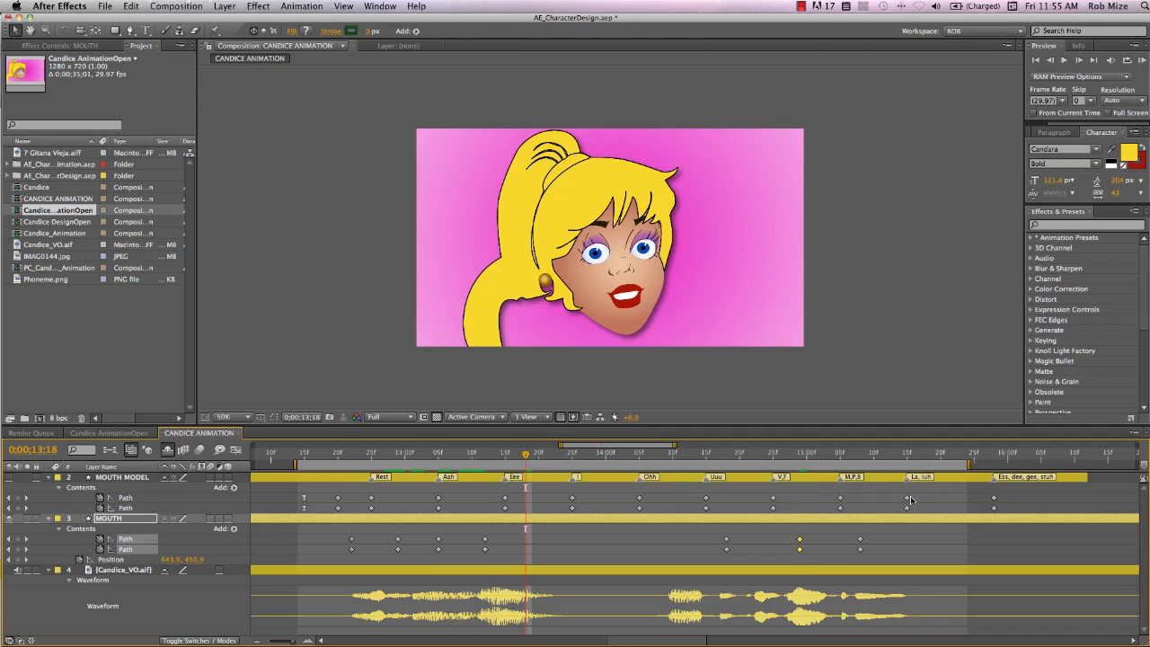
click(918, 500)
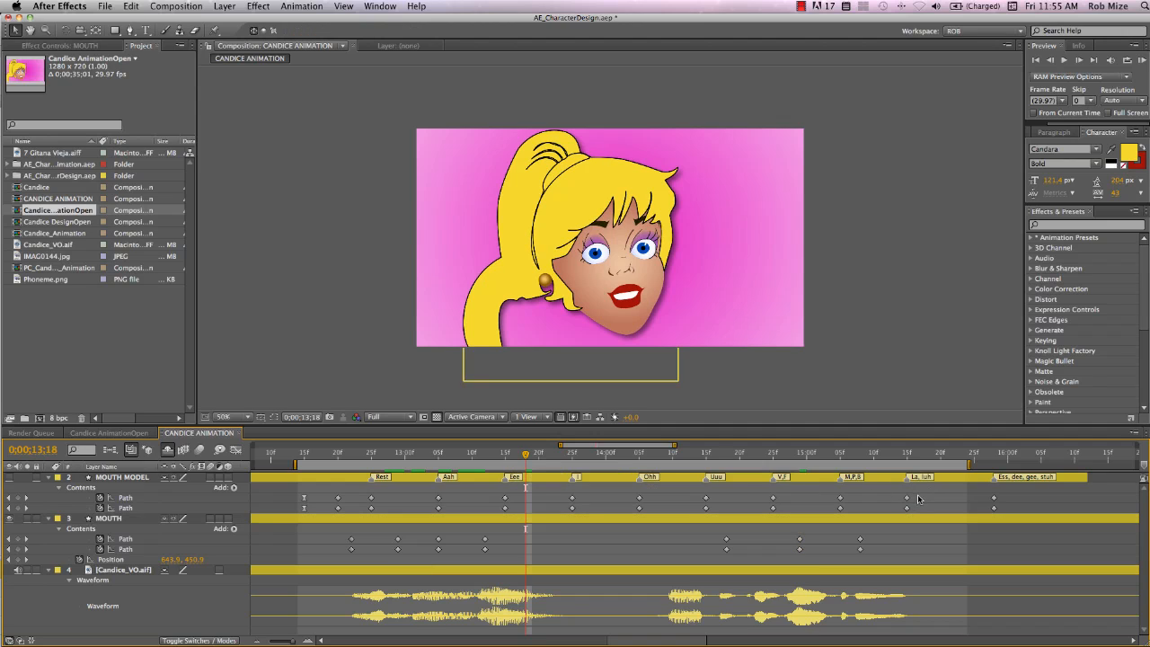
drag(918, 499, 900, 514)
key(super+c)
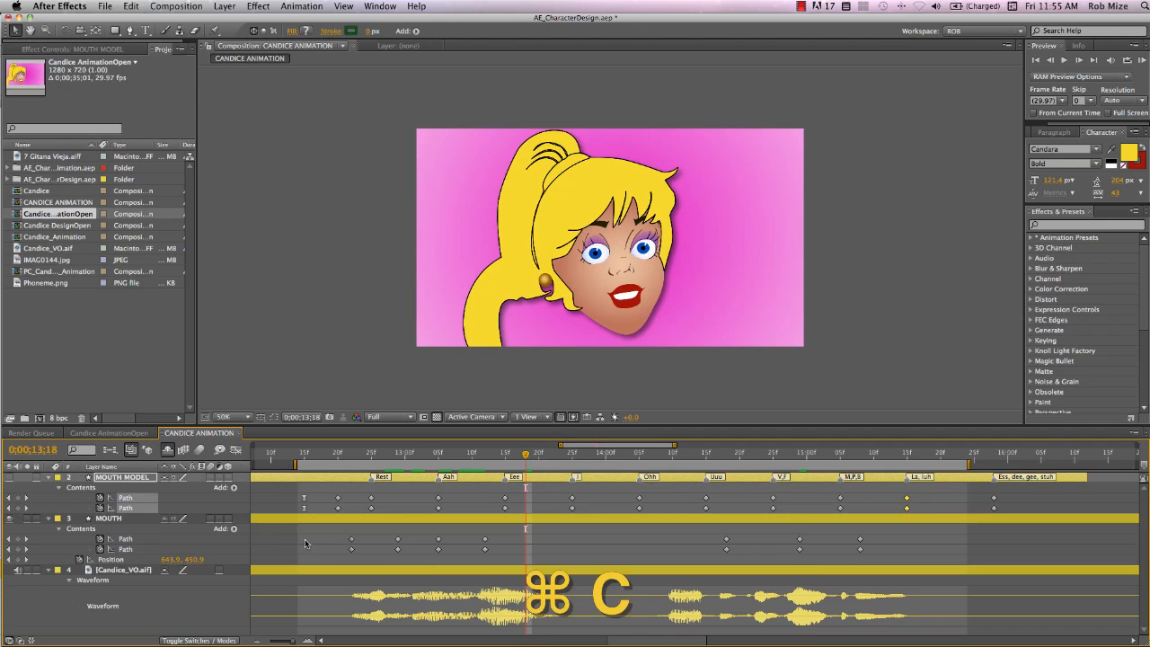
key(super+v)
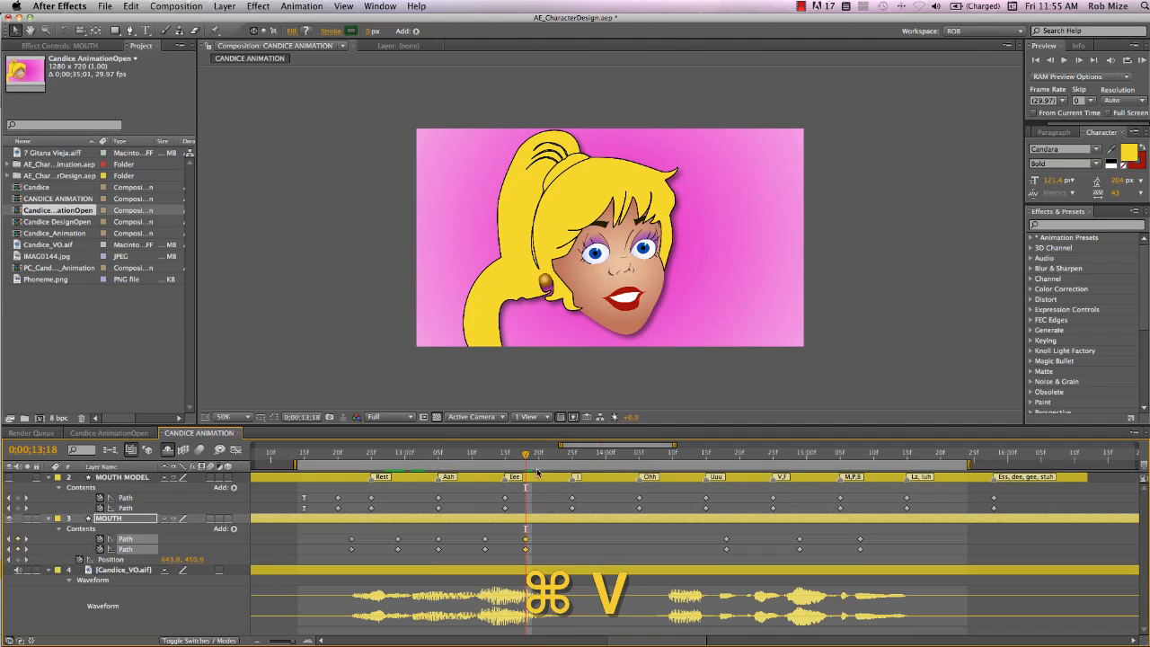
Copy the MOUTH paths' opening smile keyframes and paste them at 0:00:13:24
drag(526, 458, 567, 463)
scroll(476, 530, left, 2)
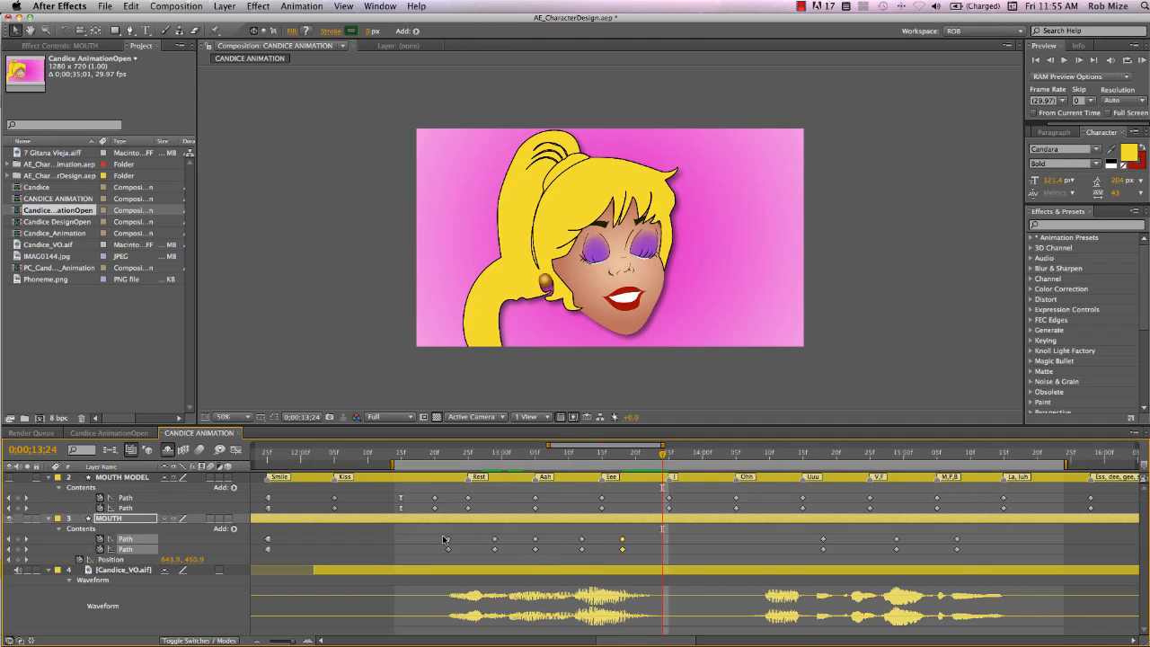
drag(287, 543, 261, 552)
scroll(380, 563, left, 3)
key(super+c)
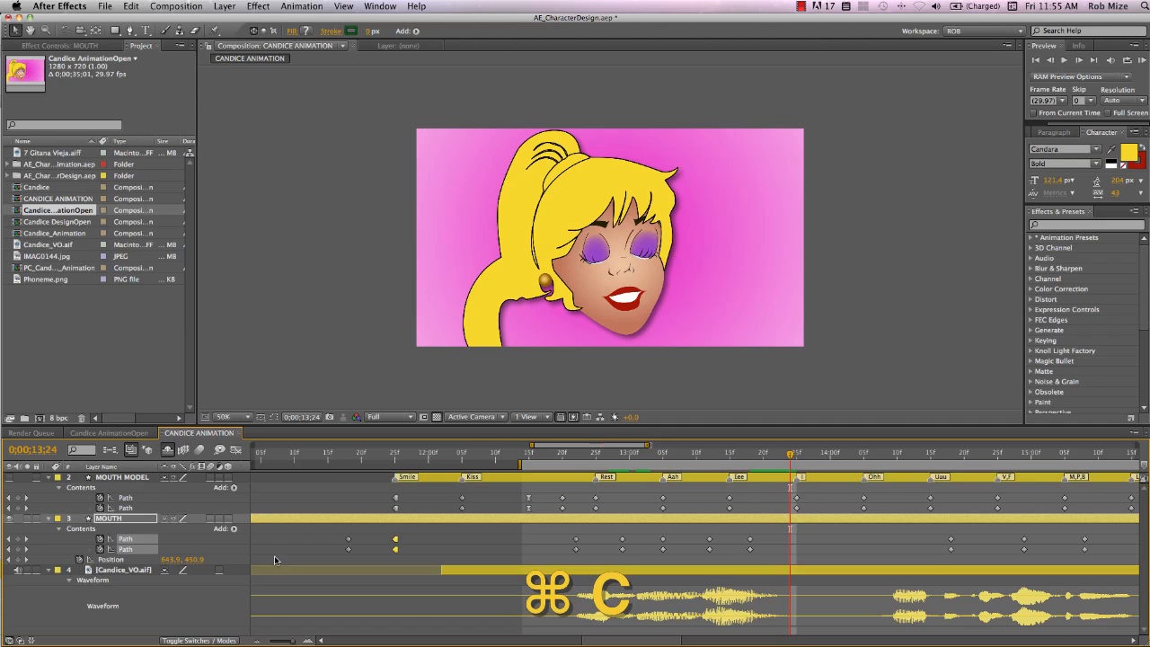
key(super+v)
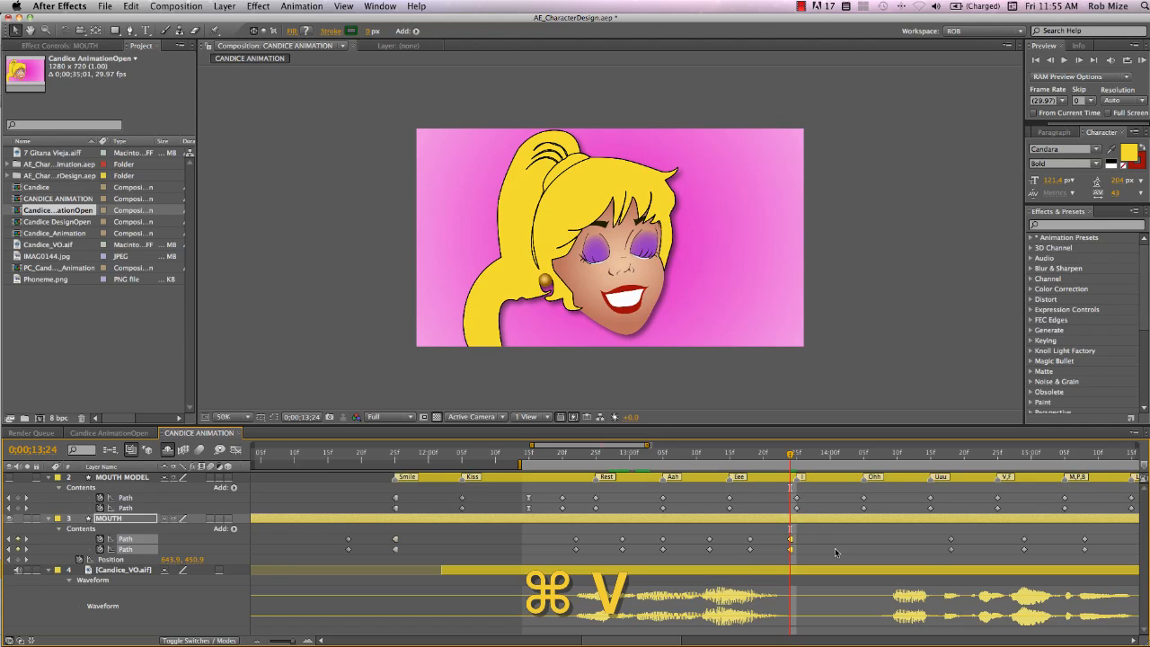
Add keyframes on both MOUTH paths at 0:00:13:21 and move the pasted smile keyframes to about 0:00:14:04
drag(791, 454, 773, 469)
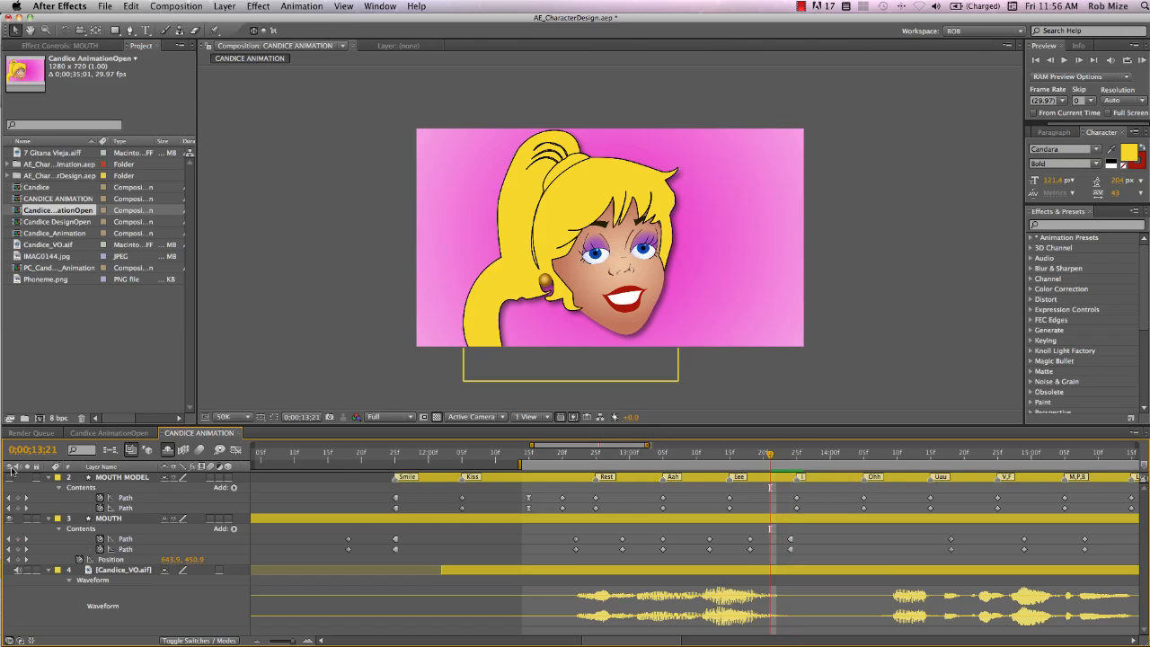
click(18, 539)
click(18, 548)
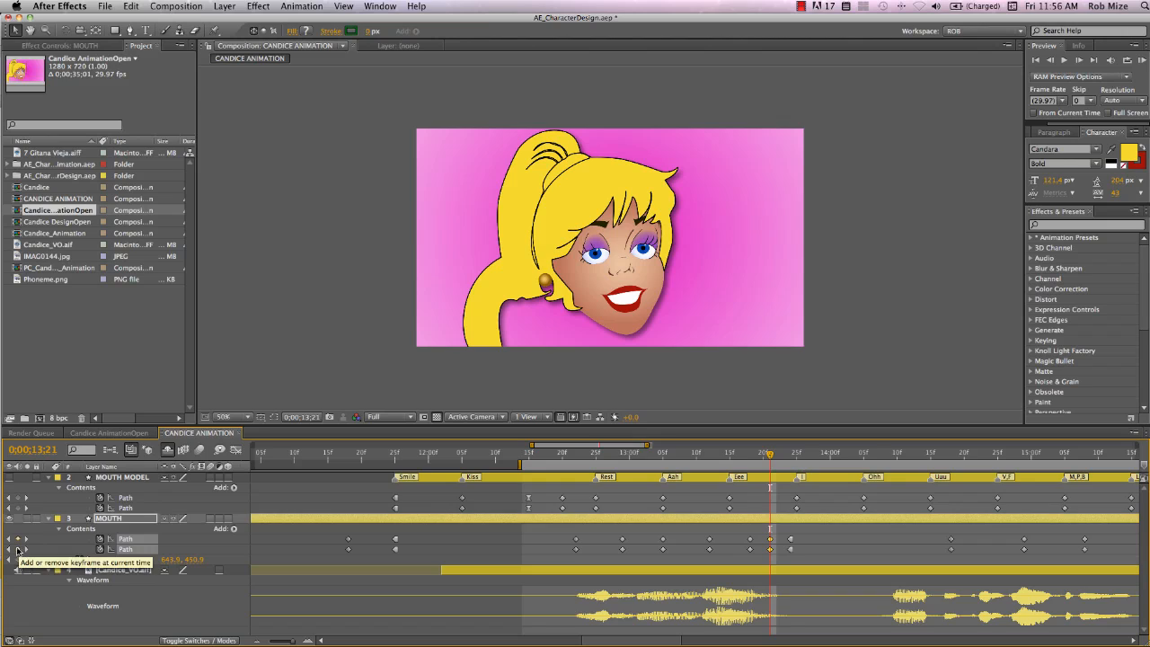
drag(798, 531, 860, 557)
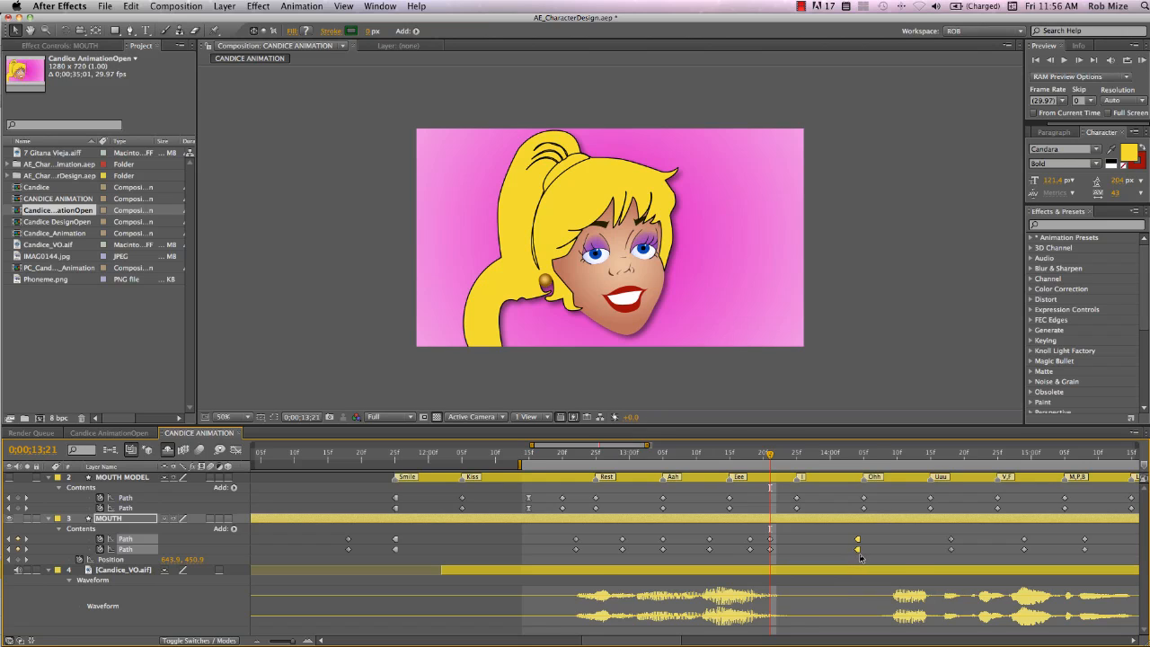
super+click(858, 550)
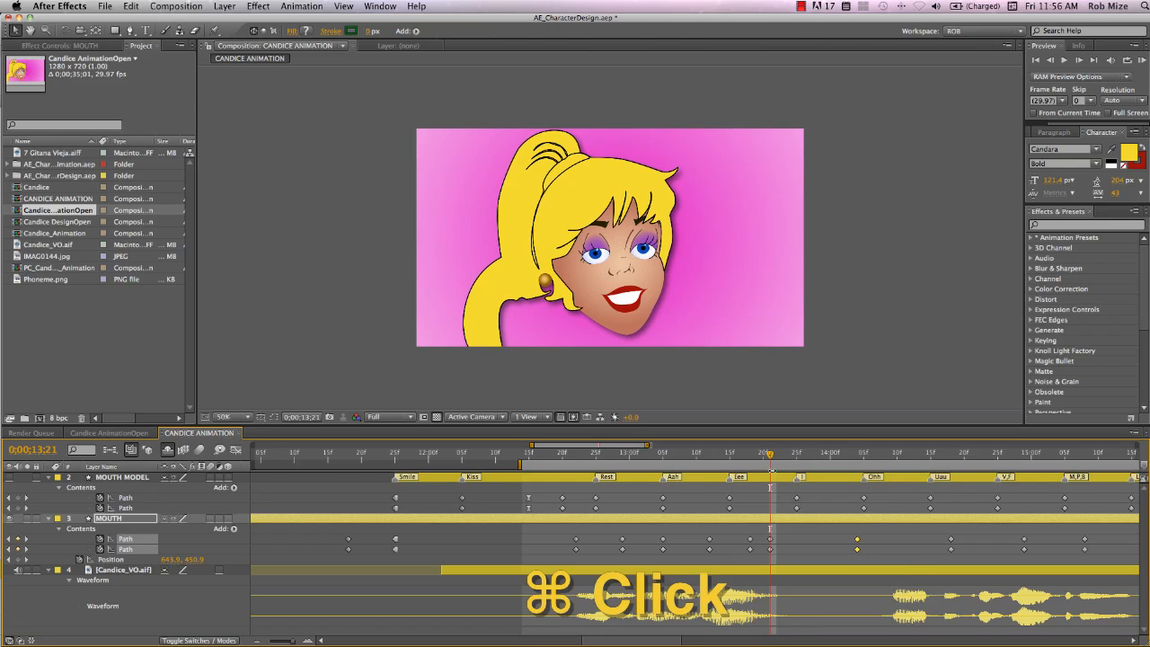
Copy the MOUTH MODEL Ahh path keyframes and paste them onto the MOUTH paths at 0:00:14:10
drag(769, 459, 897, 462)
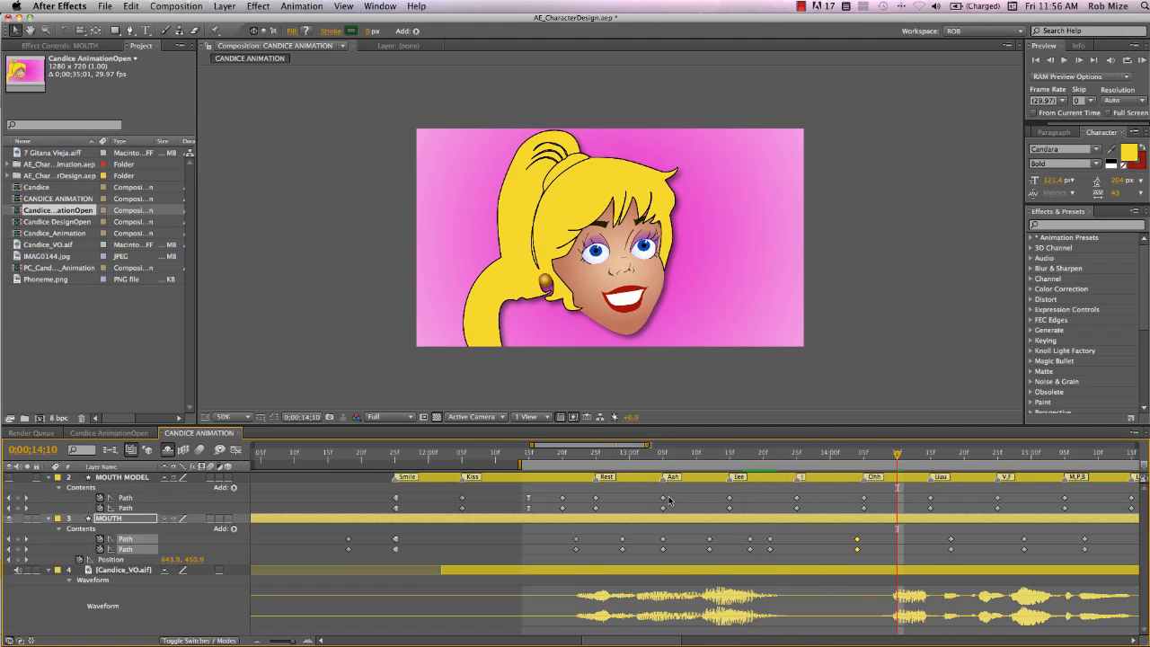
drag(671, 492, 654, 512)
key(super+c)
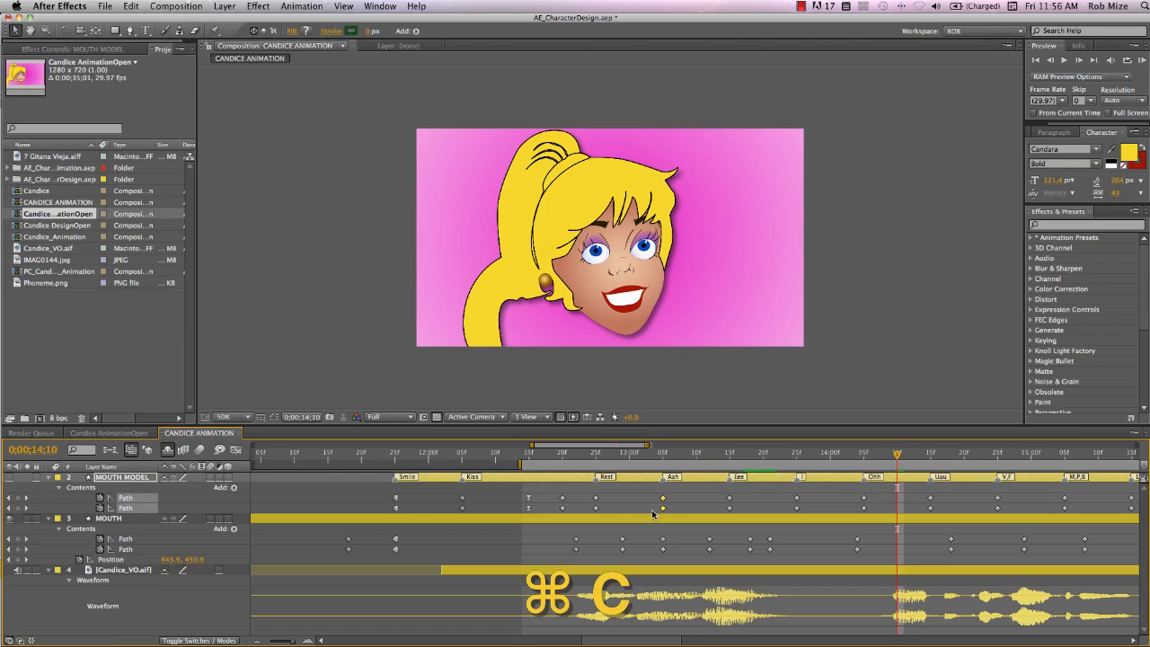
click(27, 546)
key(super+v)
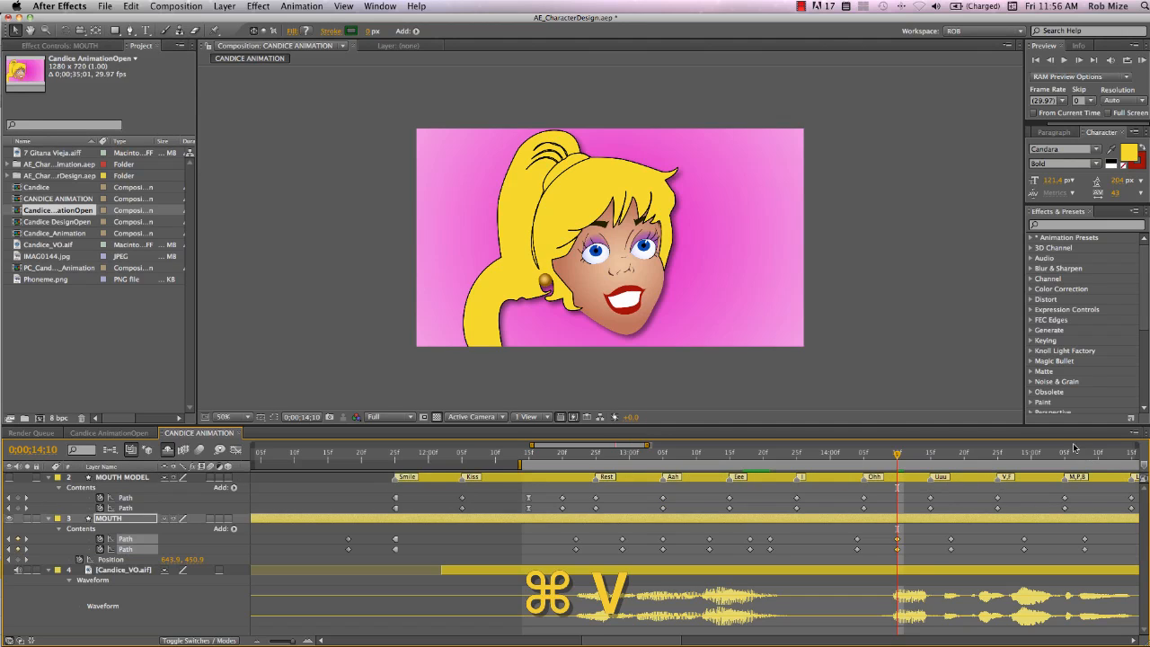
Copy the MOUTH MODEL M,P,B path keyframes and paste them onto keyframed MOUTH paths at 0:00:14:14
drag(896, 457, 923, 465)
key(KP_0)
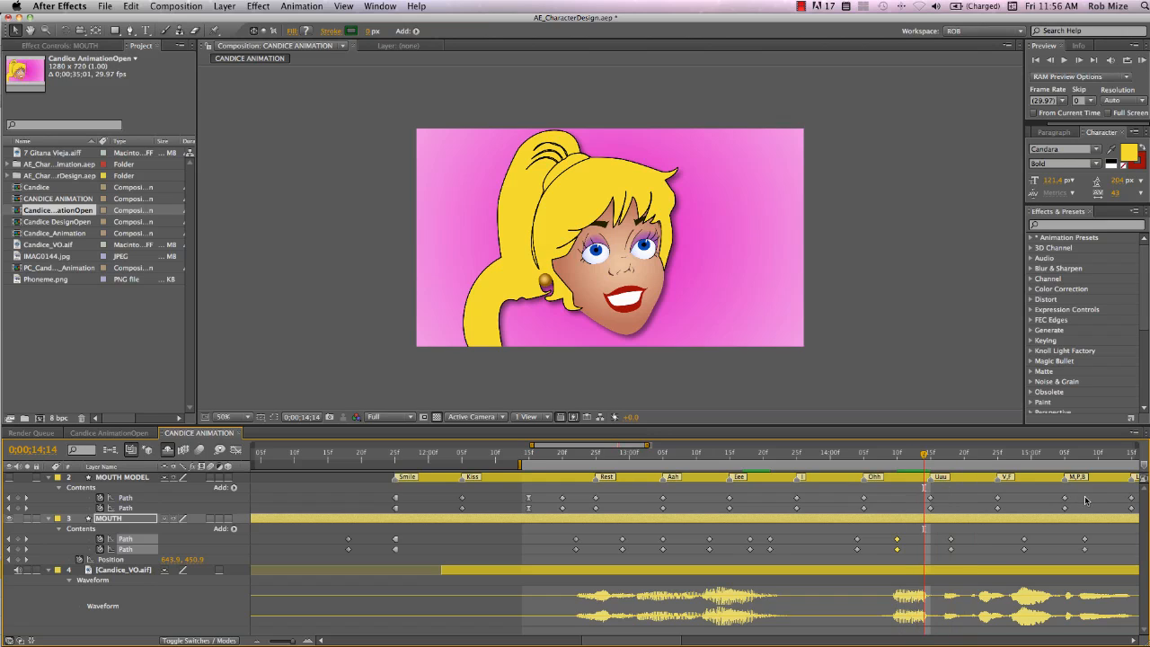
drag(1078, 496, 1055, 512)
key(super+c)
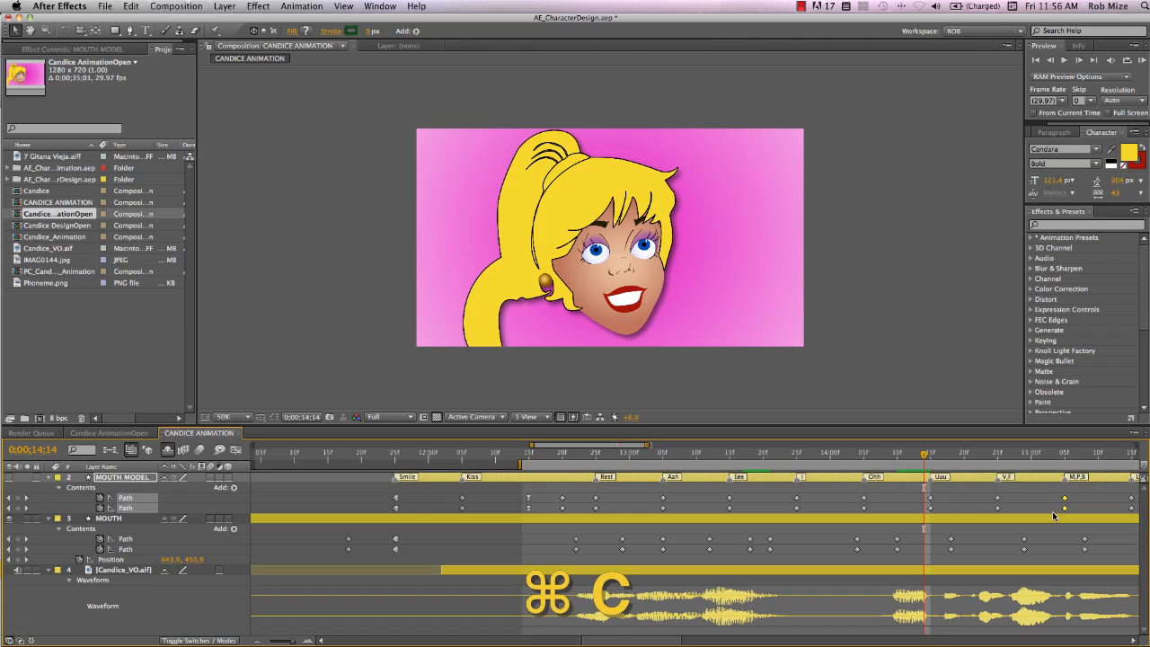
key(super+v)
drag(1027, 510, 1078, 496)
click(915, 520)
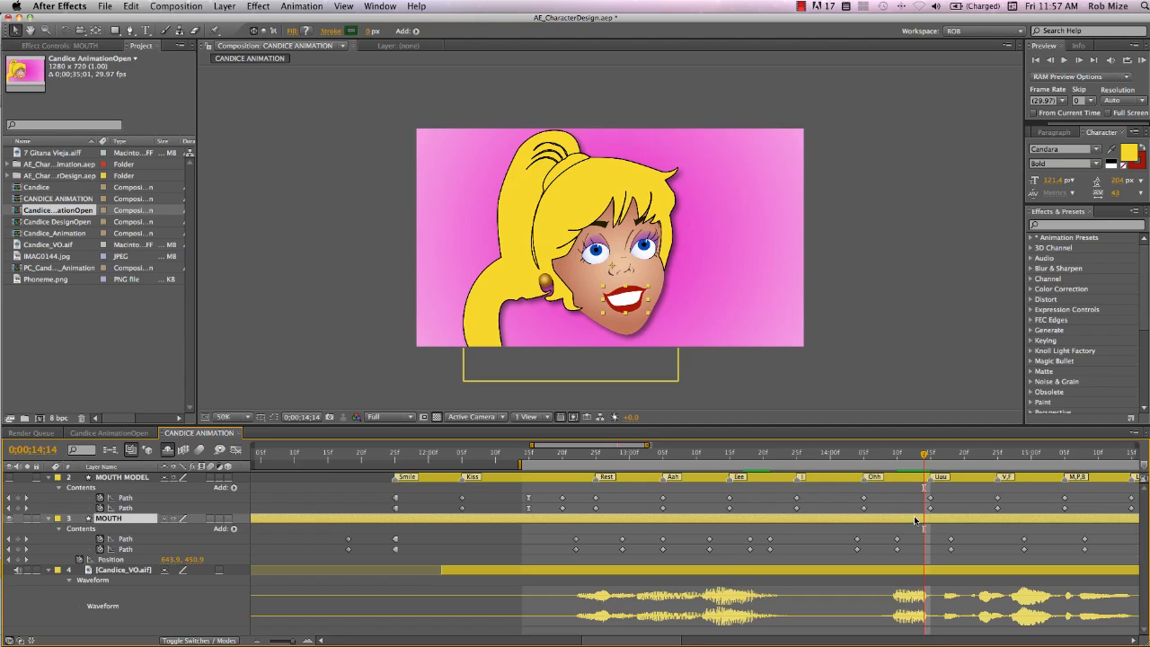
click(17, 538)
click(17, 549)
key(super+v)
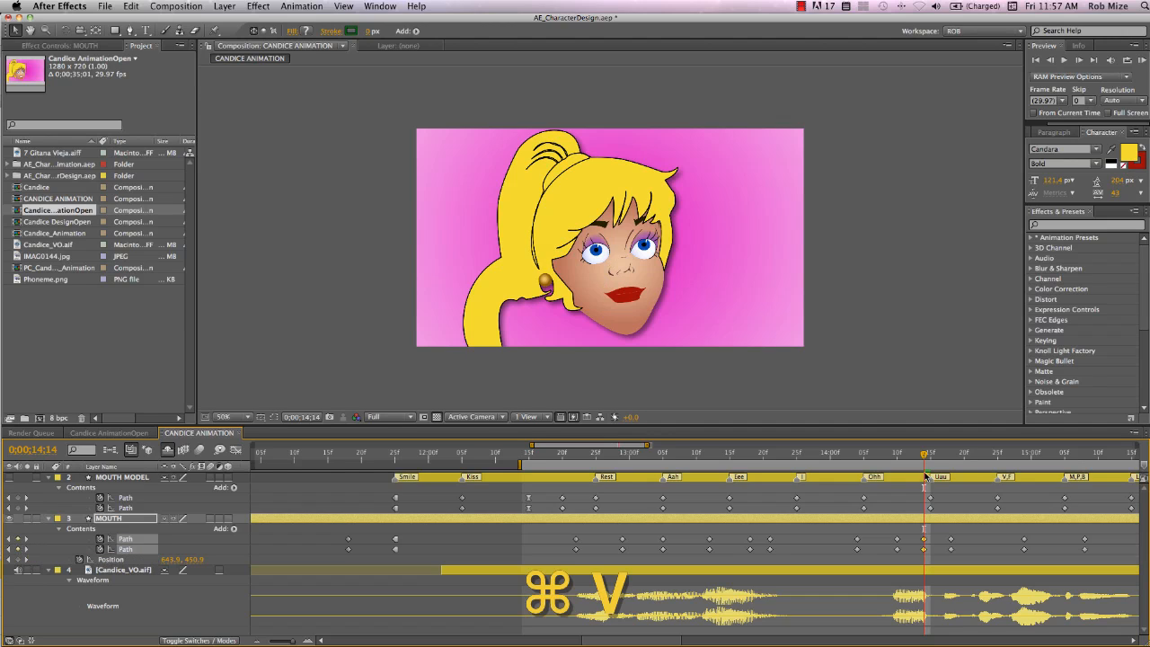
Paste the M,P,B mouth shape again at 0:00:14:17 and nudge the pasted keyframes one frame earlier
drag(925, 458, 944, 459)
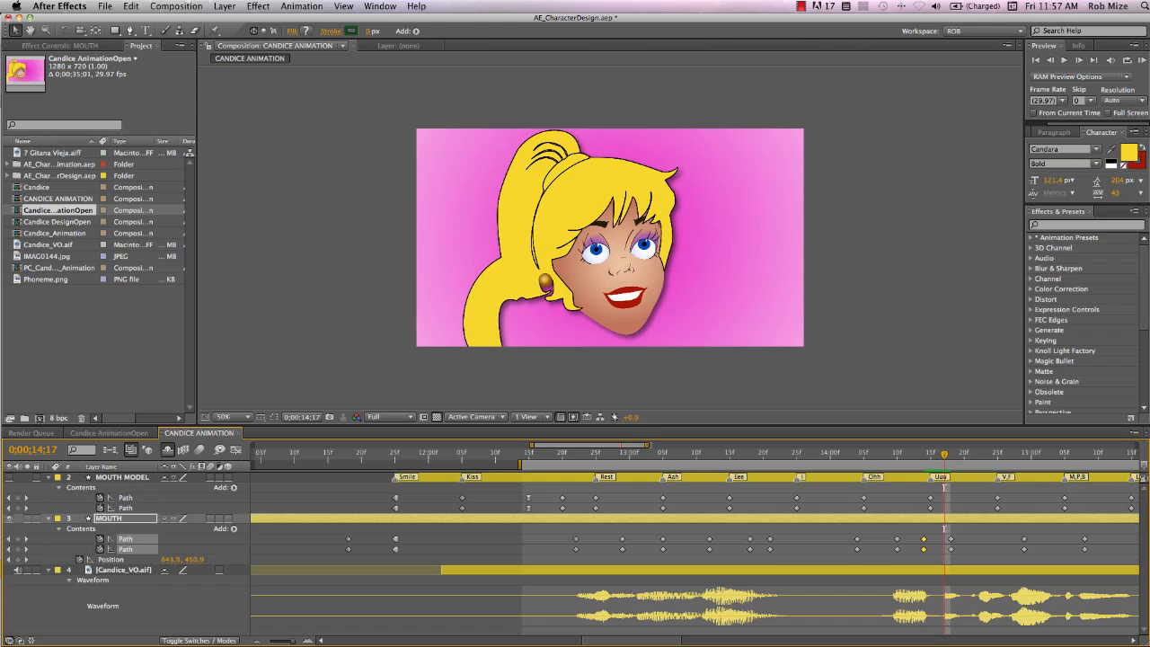
key(super+v)
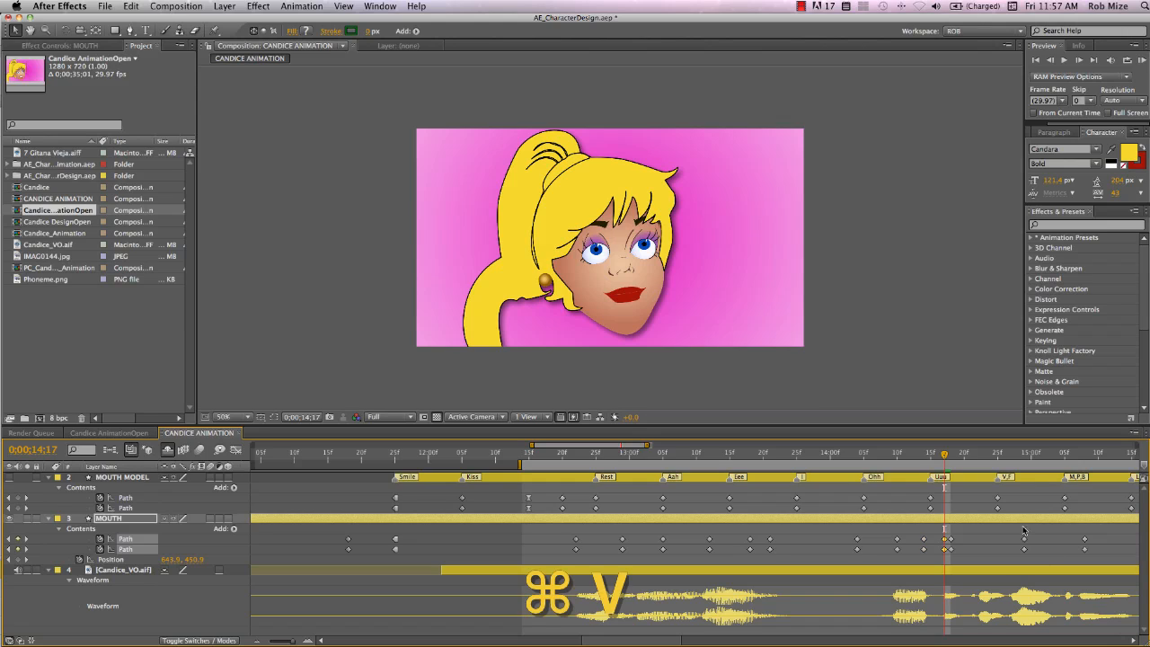
drag(965, 533, 934, 557)
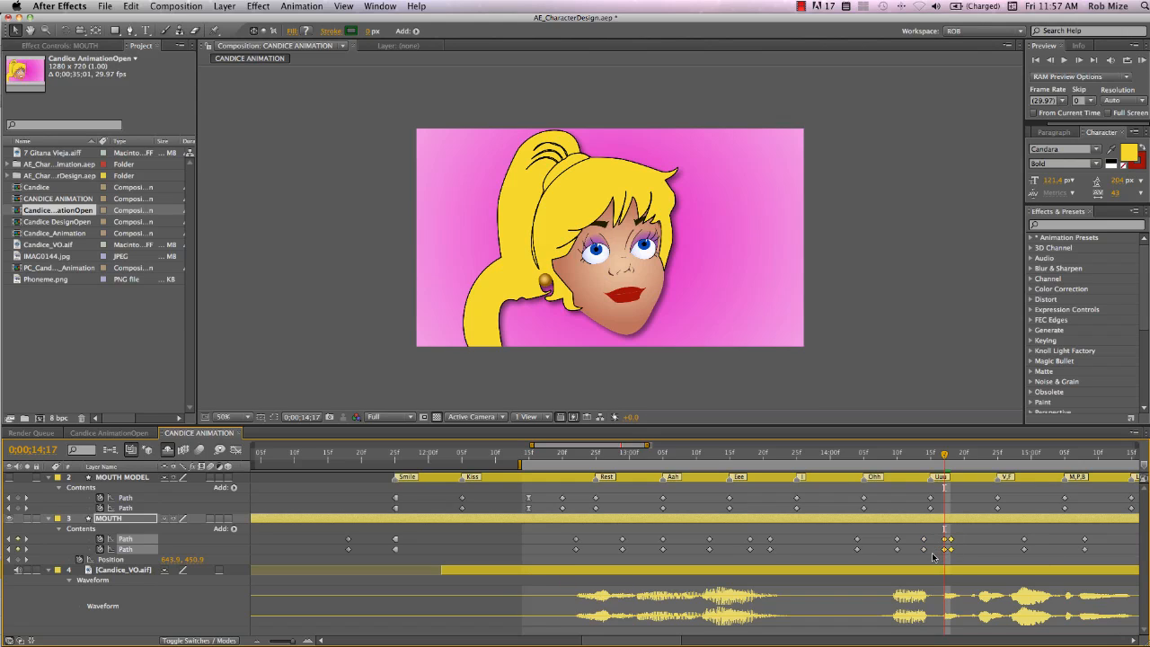
key(alt+Left)
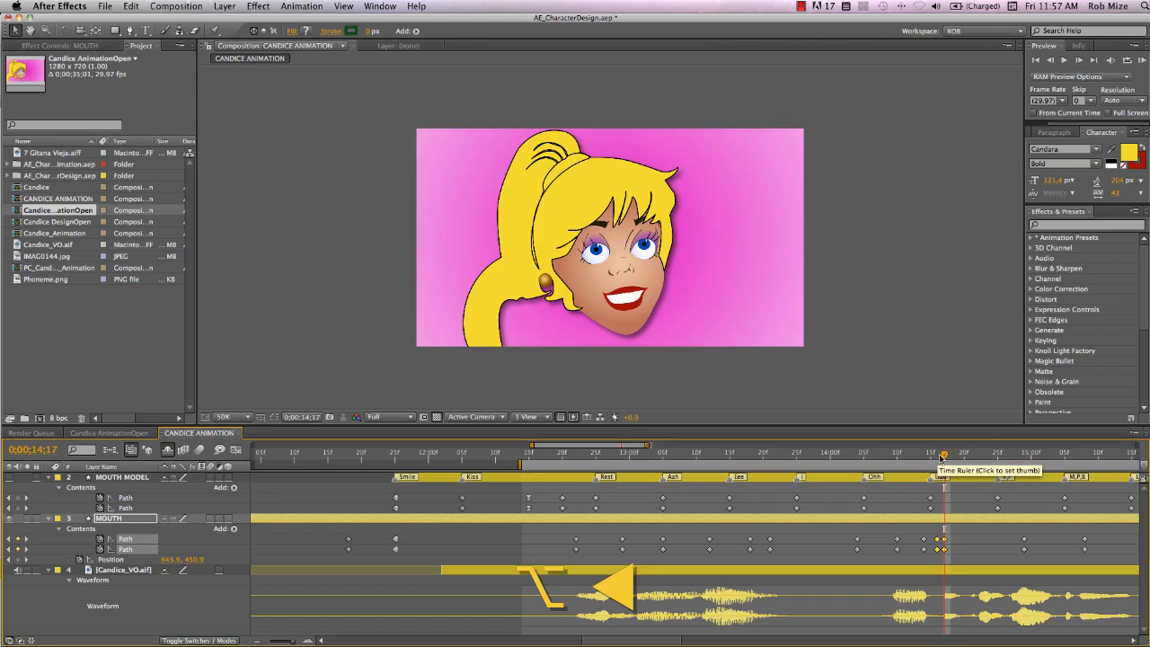
Paste the M,P,B mouth shape onto the MOUTH paths at 0:00:14:24
drag(946, 458, 988, 459)
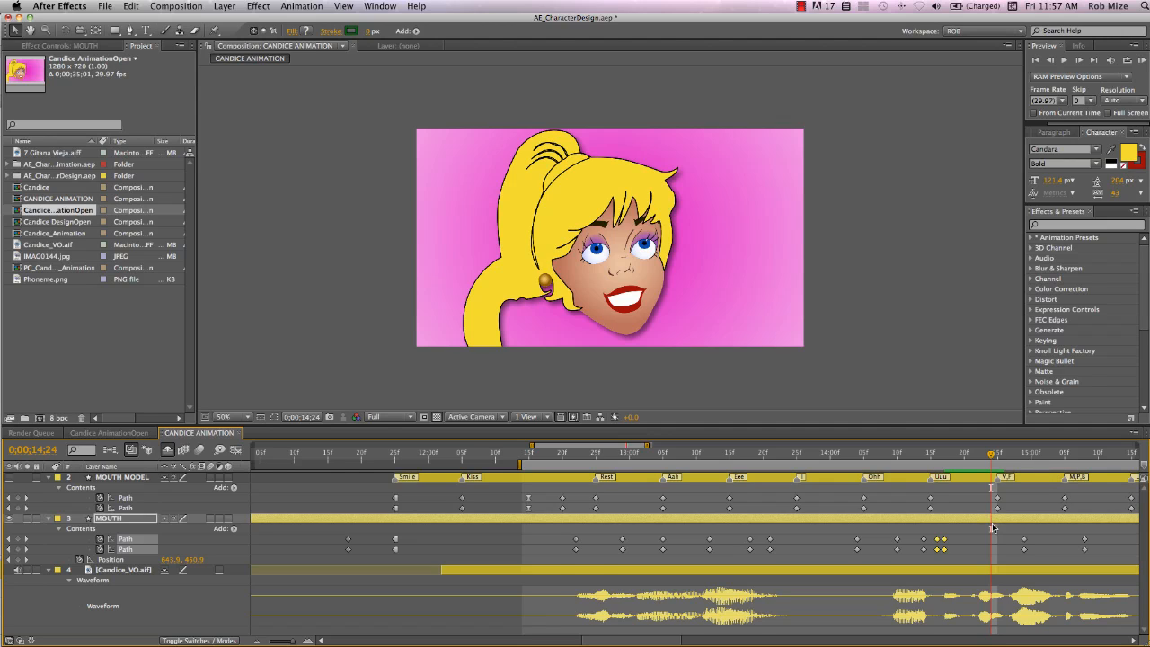
key(super+v)
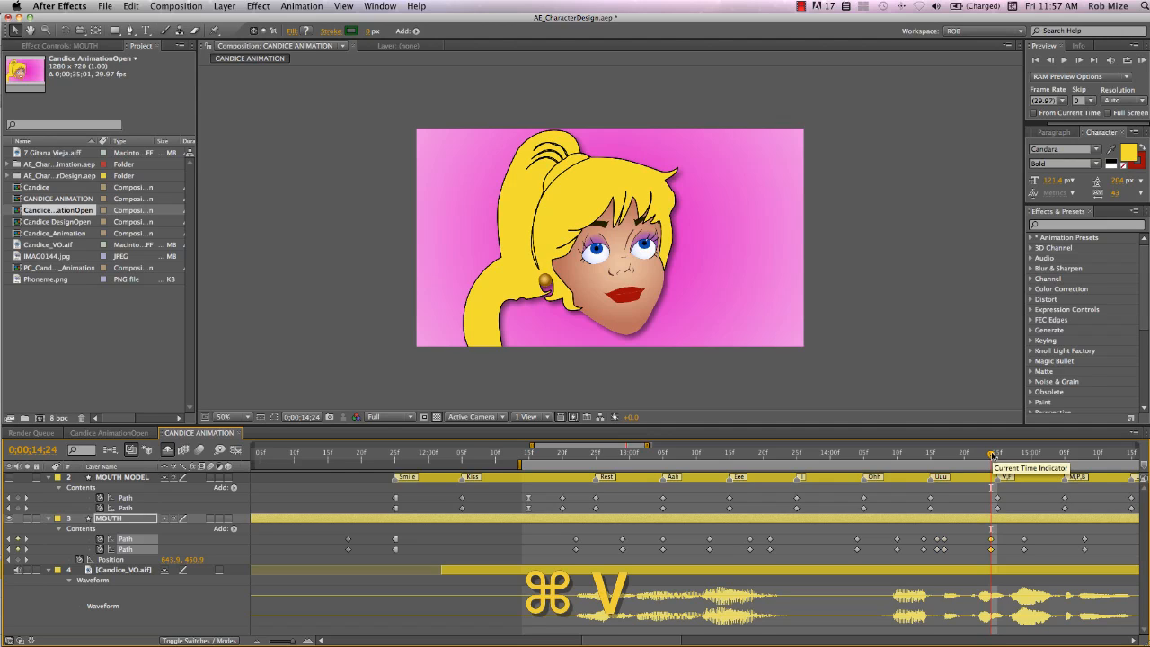
Copy the MOUTH MODEL Ess, dee, gee, stuh path keyframes and paste them onto keyframed MOUTH paths at 0:00:14:20
drag(991, 456, 967, 462)
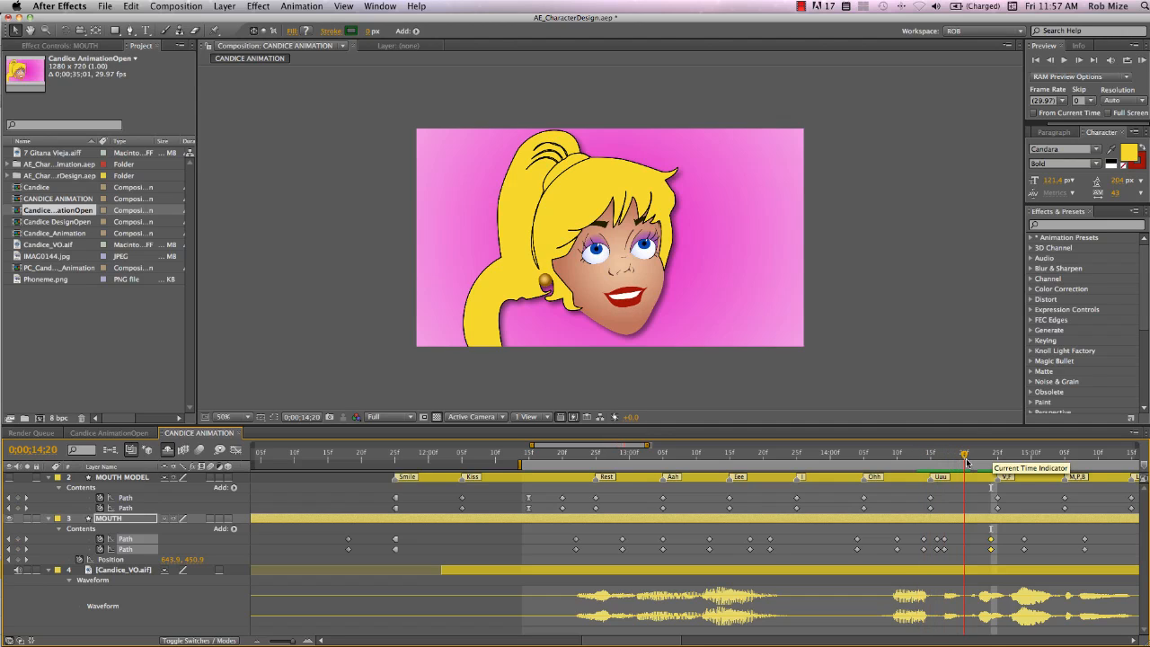
scroll(1041, 510, right, 2)
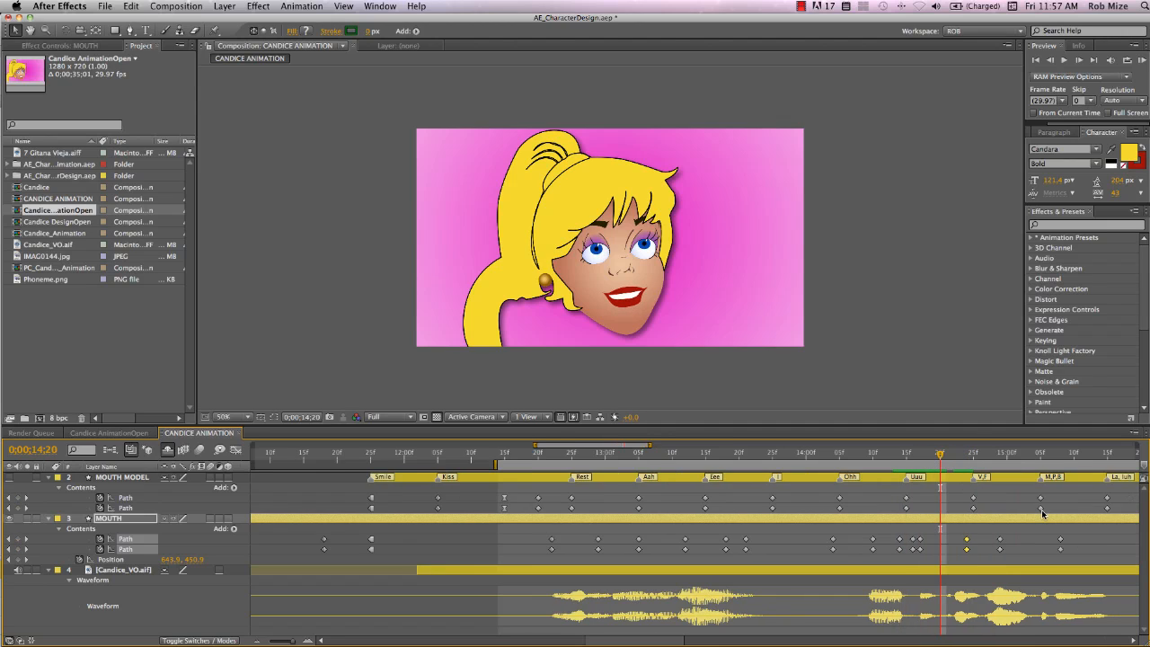
scroll(1041, 510, right, 8)
drag(1015, 493, 979, 517)
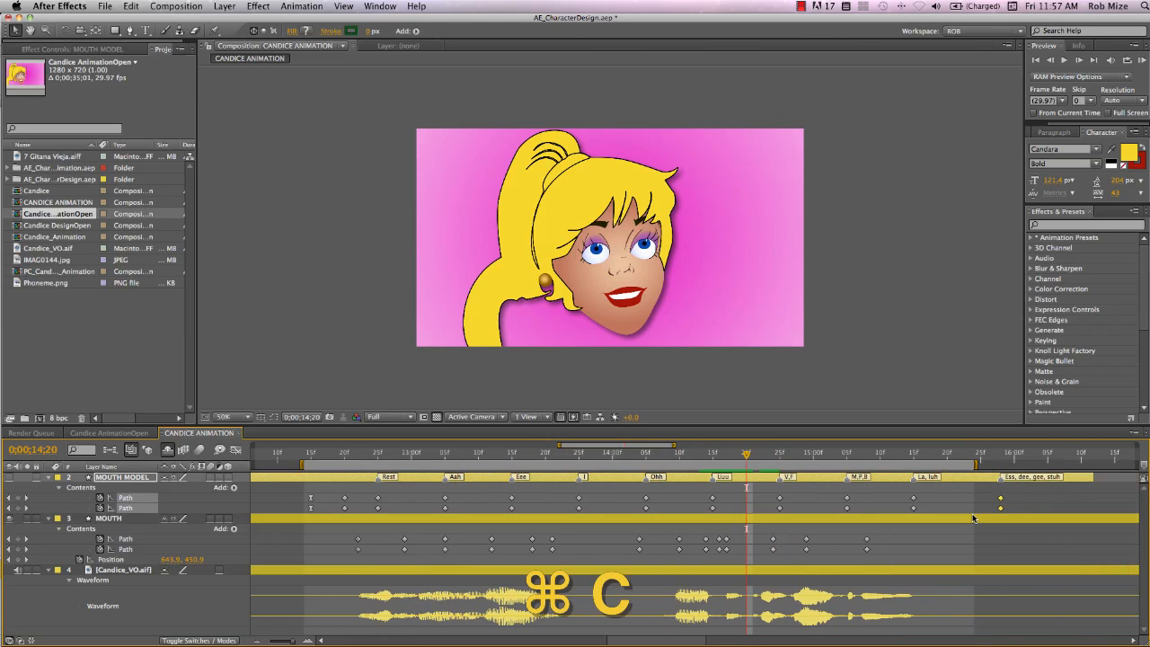
click(749, 521)
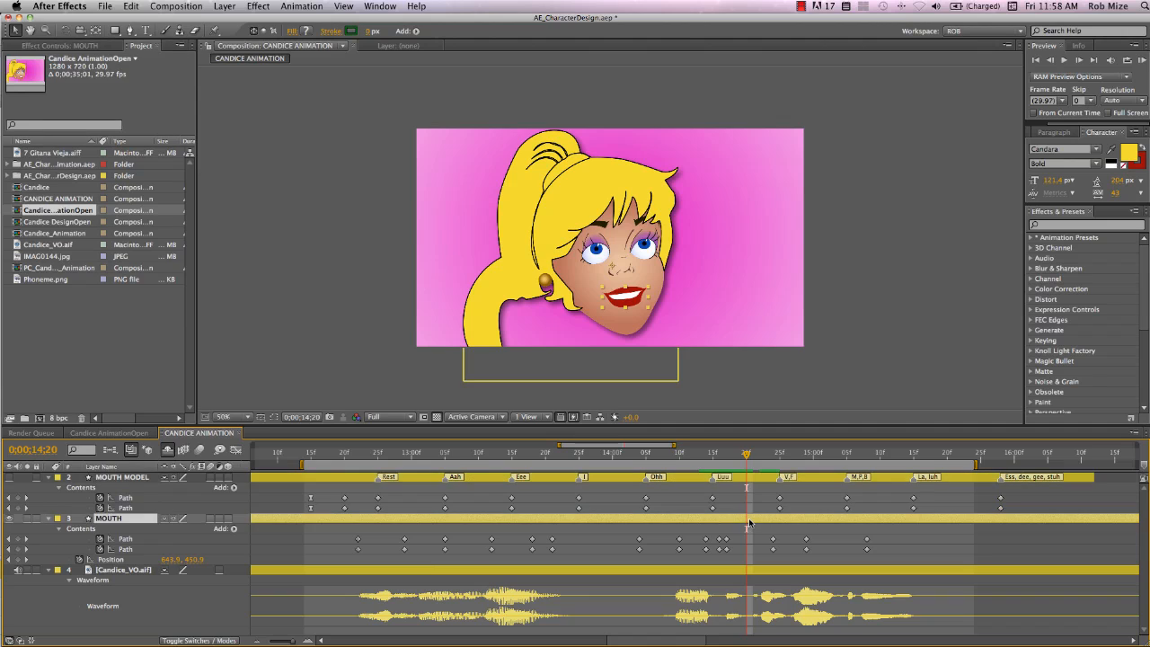
click(19, 539)
click(17, 548)
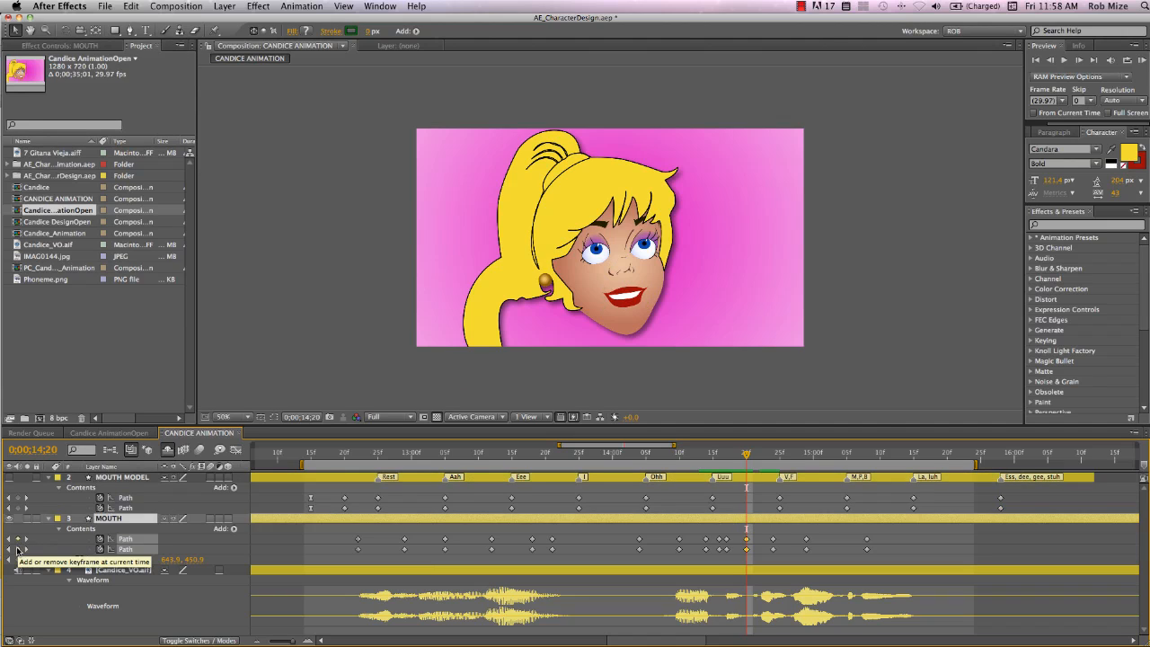
key(super+v)
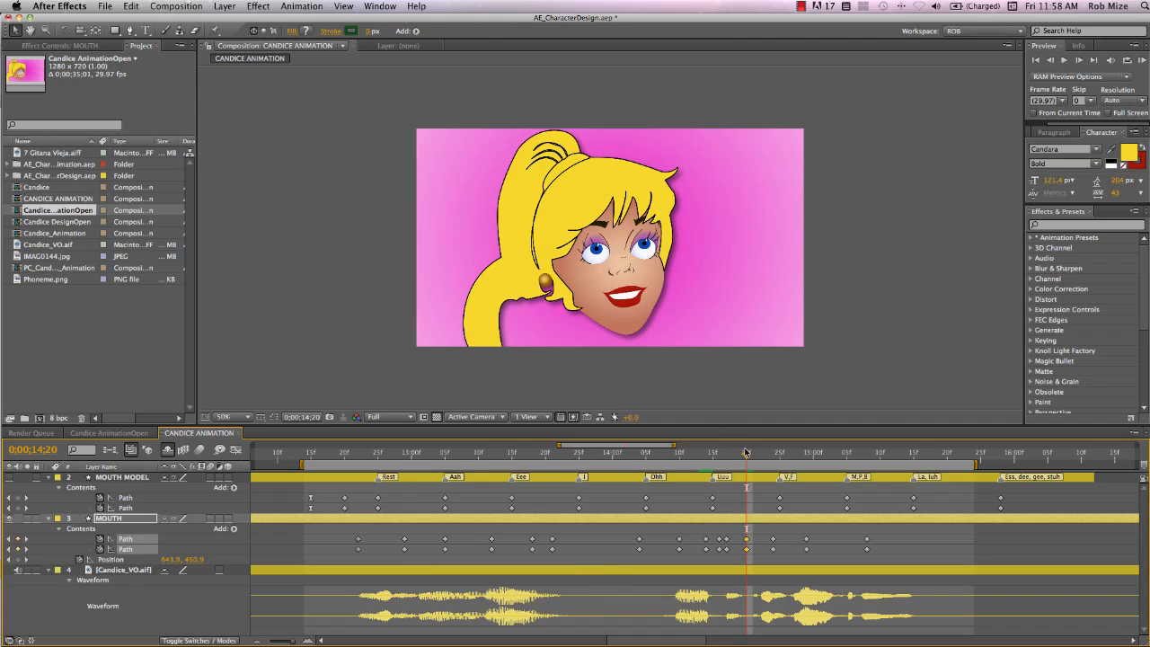
Copy the MOUTH MODEL I path keyframes and paste them onto keyframed MOUTH paths at 0:00:15:03
drag(746, 458, 833, 465)
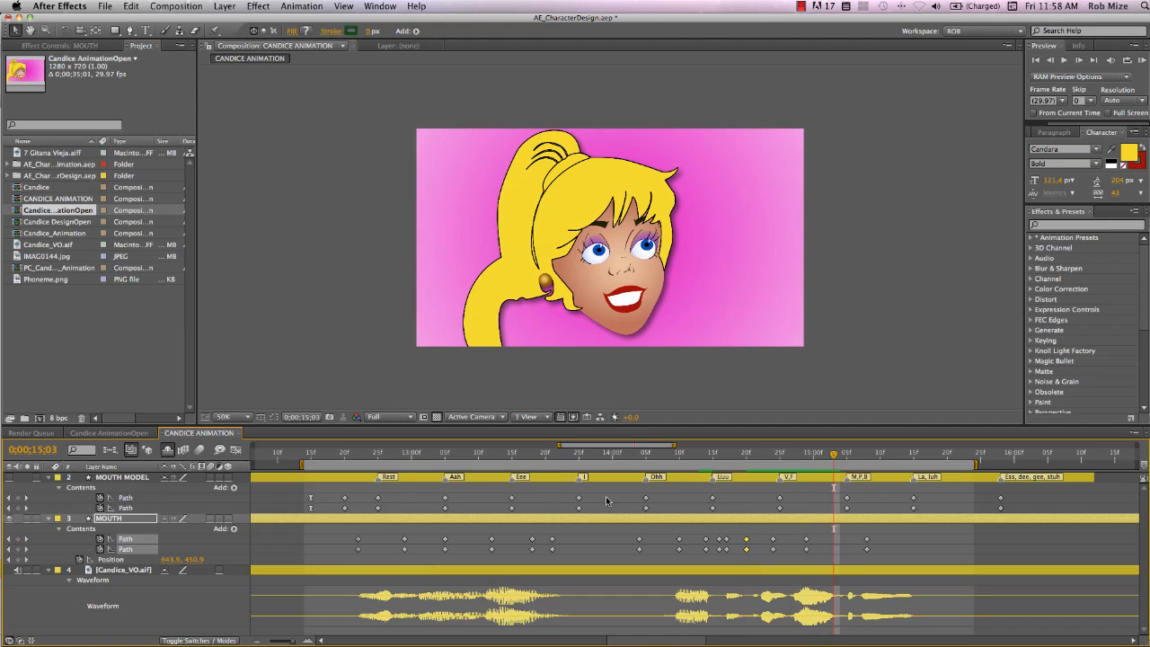
drag(589, 491, 567, 512)
key(super+c)
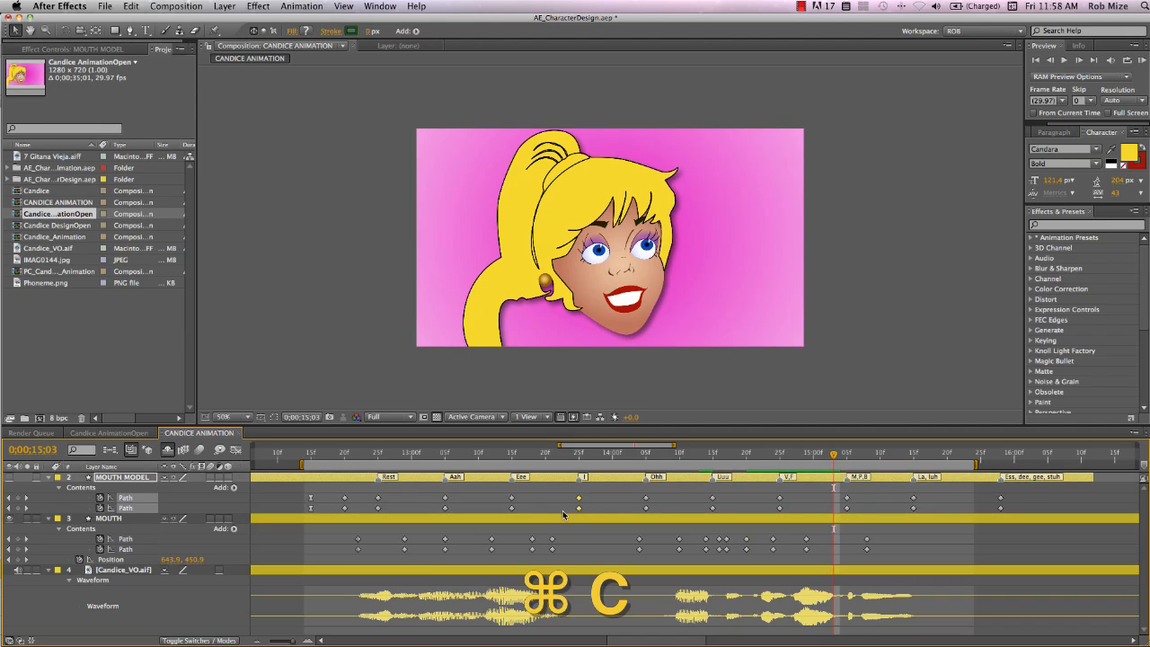
drag(19, 539, 19, 550)
key(super+v)
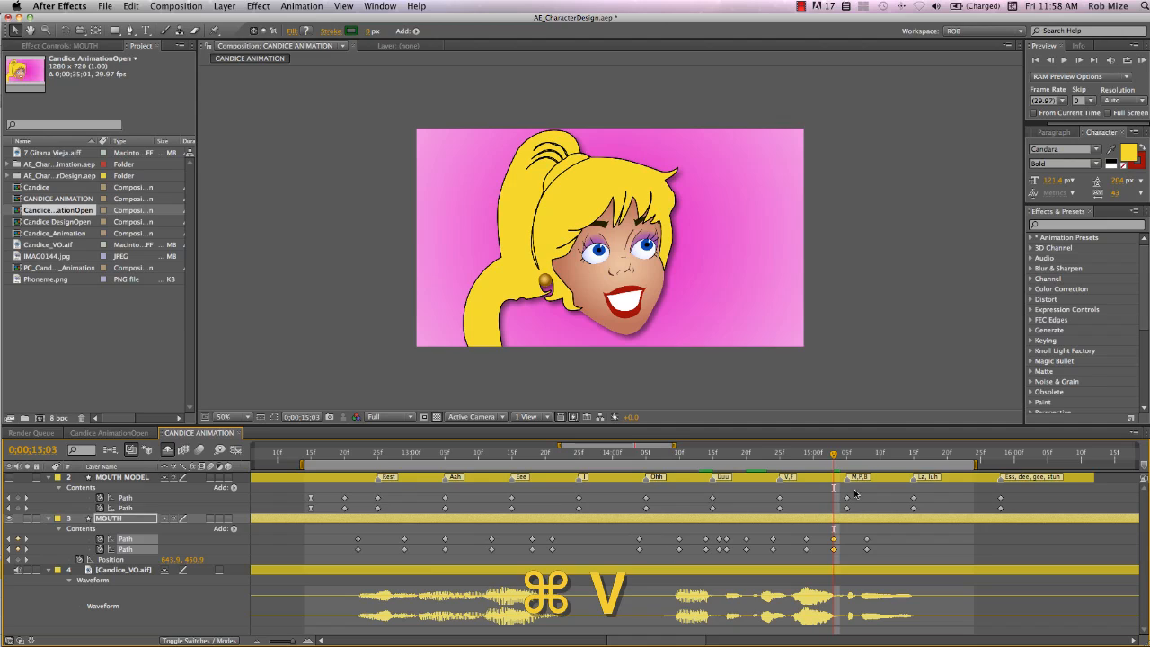
Select the Ess, dee, gee, stuh path keyframes and add keyframes on both MOUTH paths at 0:00:15:14
drag(835, 455, 907, 458)
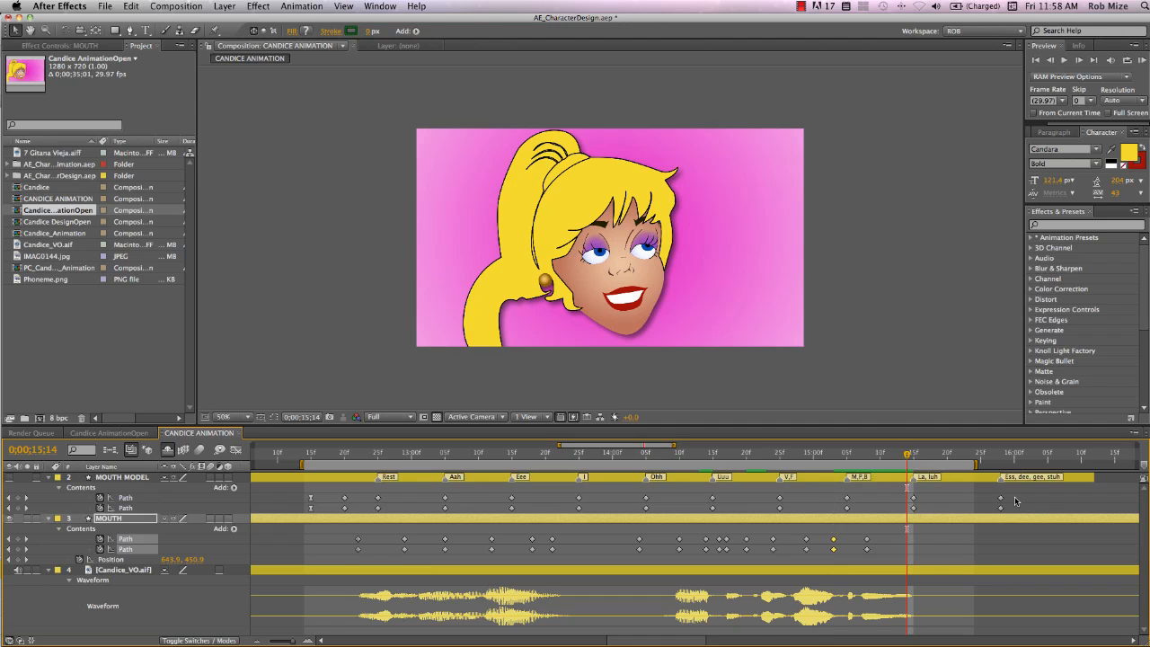
drag(1015, 496, 986, 516)
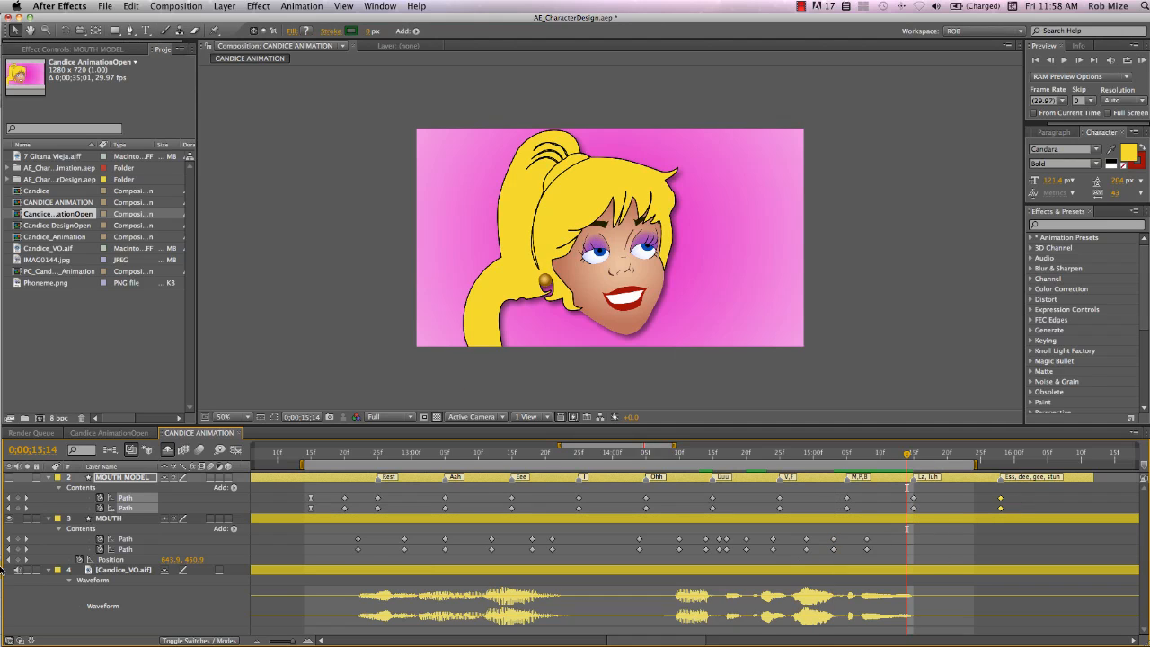
click(18, 539)
click(18, 548)
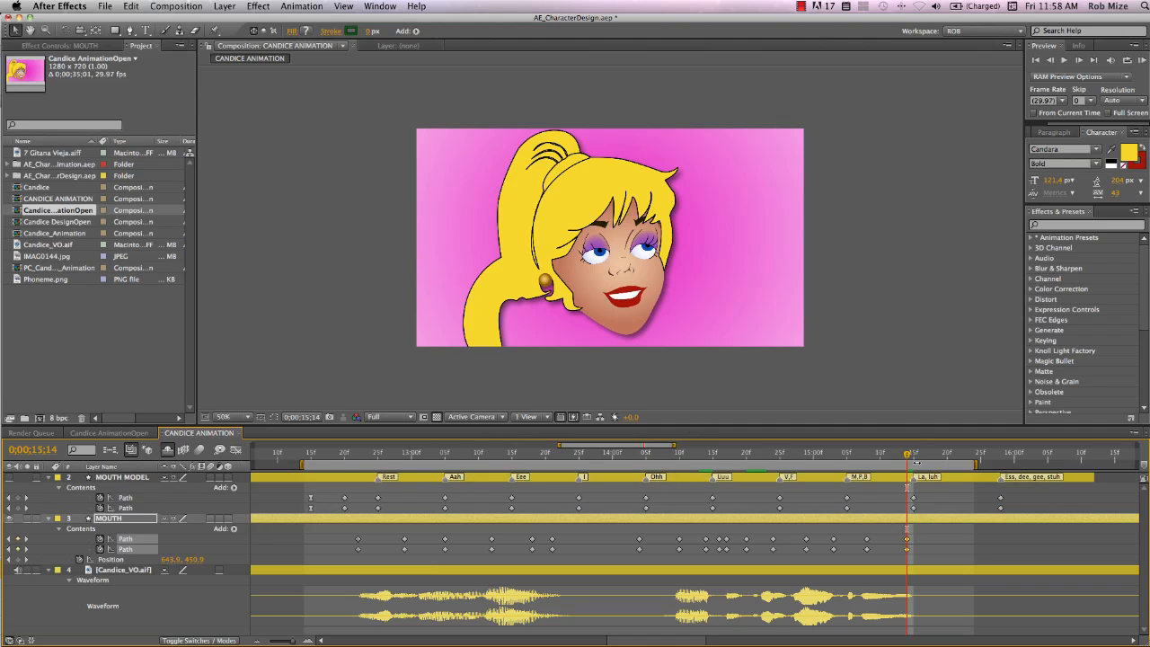
Play back the lip-sync from about 0:00:12:16, then scrub through 0:00:15:03 to 0:00:15:16 to check the mouth shapes
drag(908, 456, 398, 458)
key(Page_Up)
key(Page_Up)
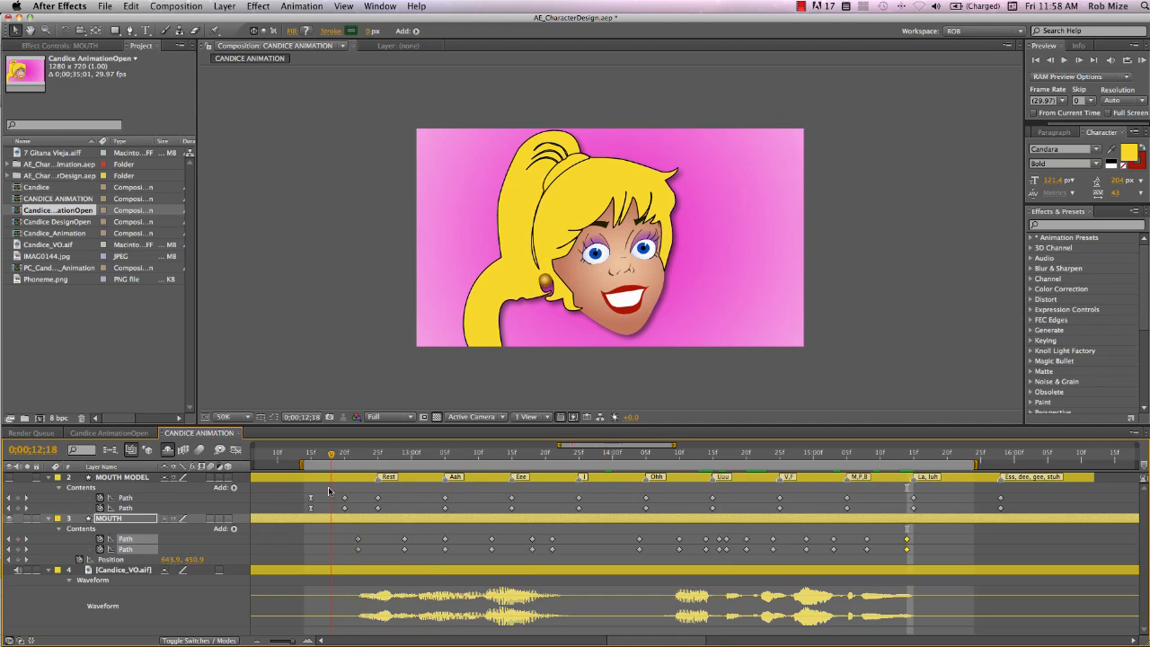
key(space)
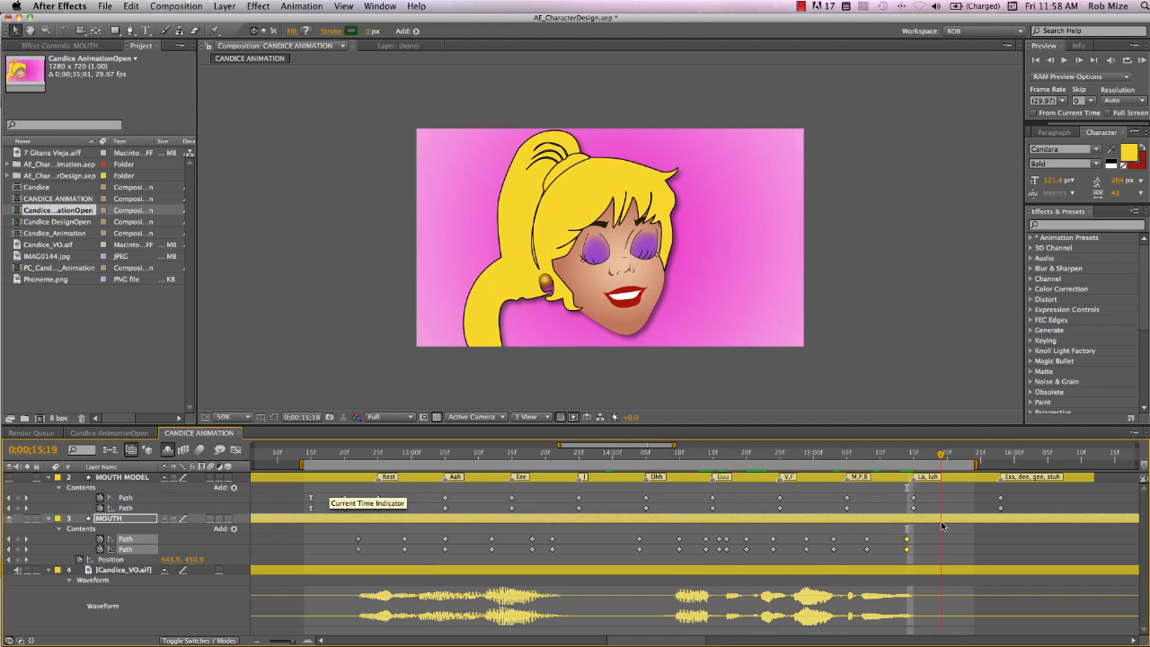
click(1142, 59)
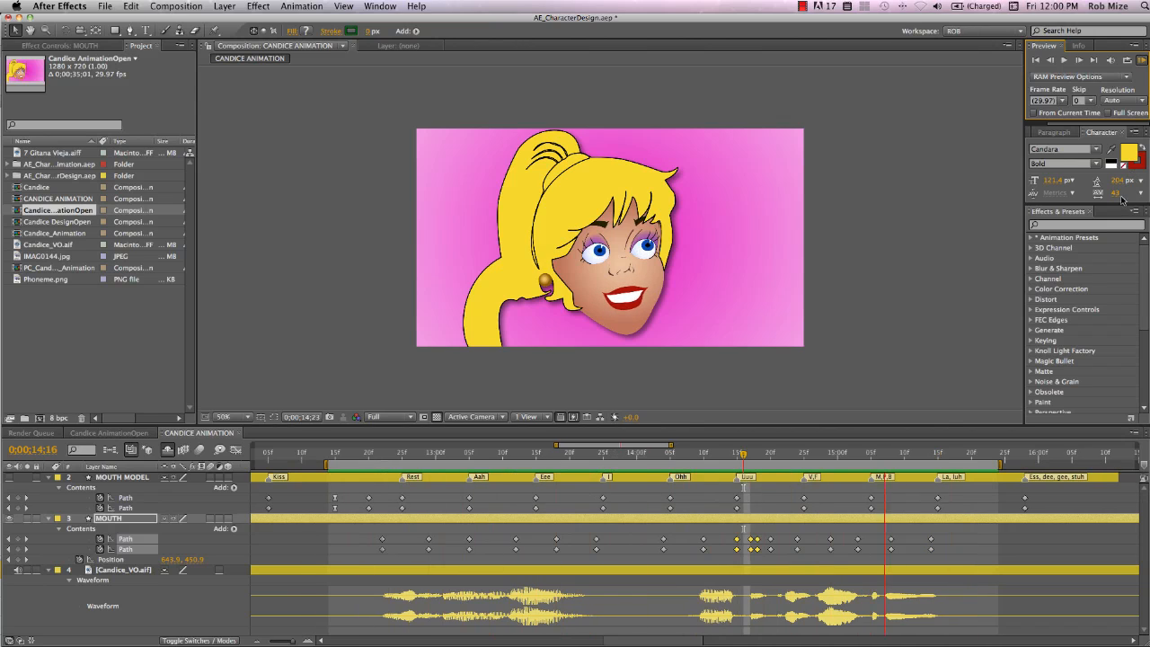
key(space)
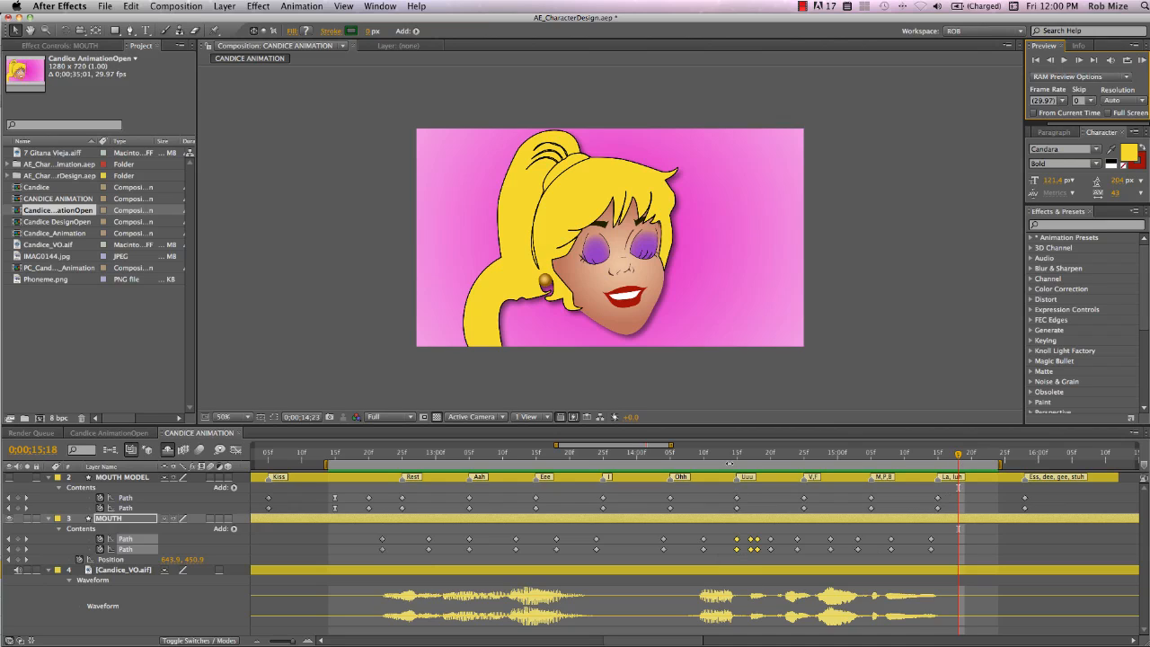
drag(727, 459, 859, 464)
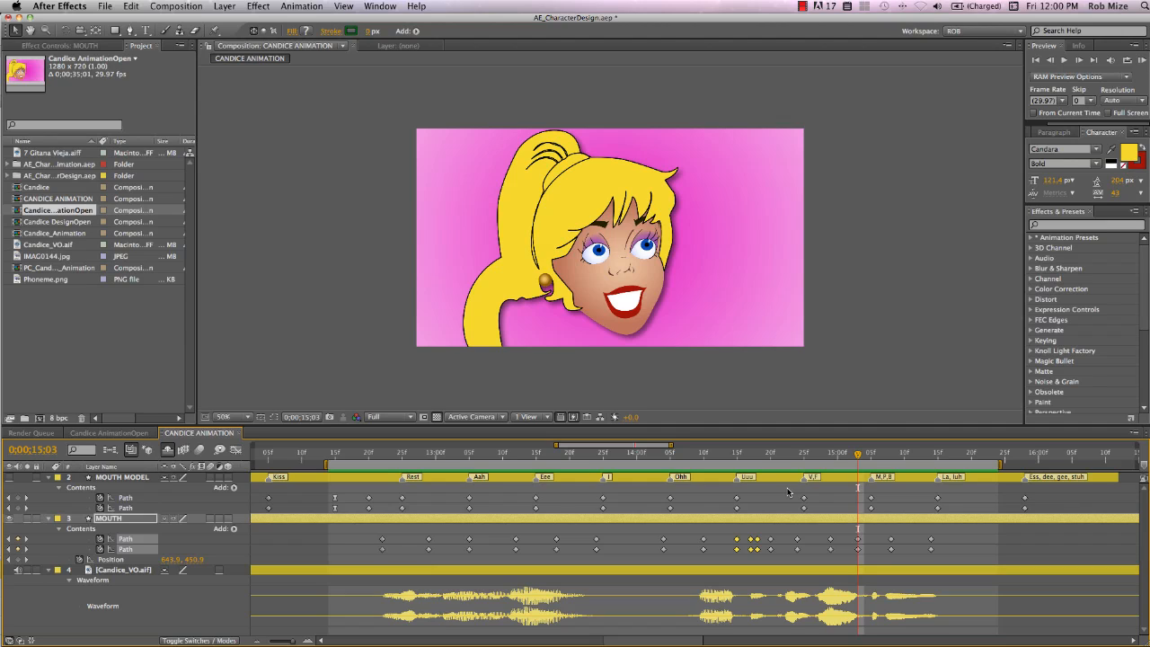
drag(401, 456, 944, 459)
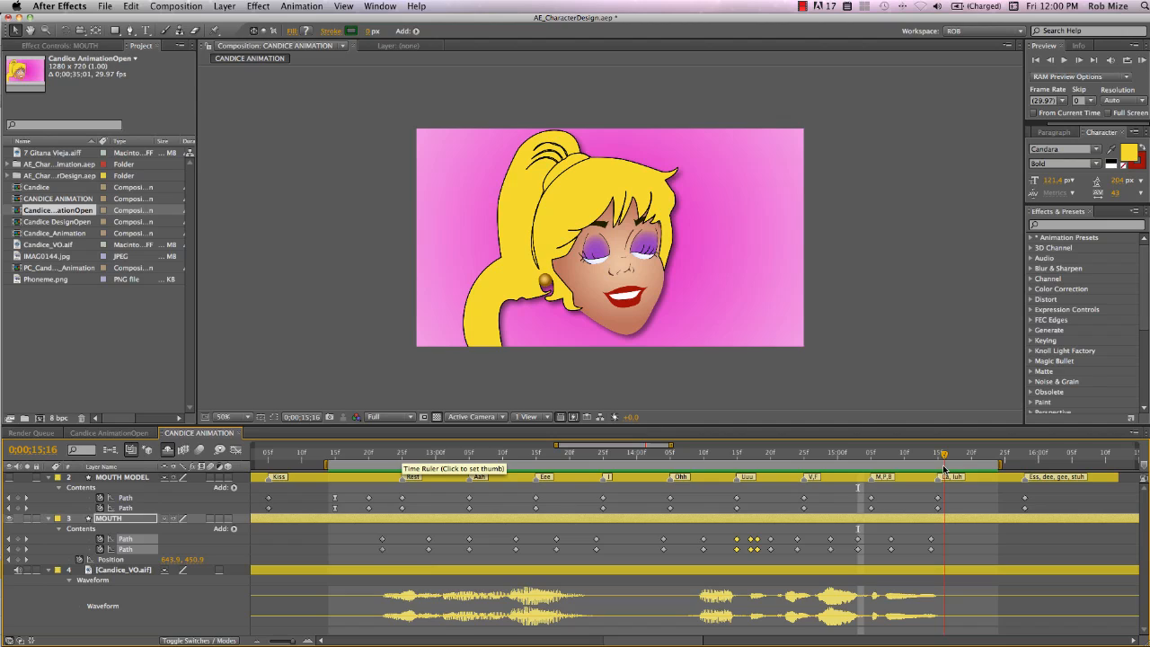
click(115, 478)
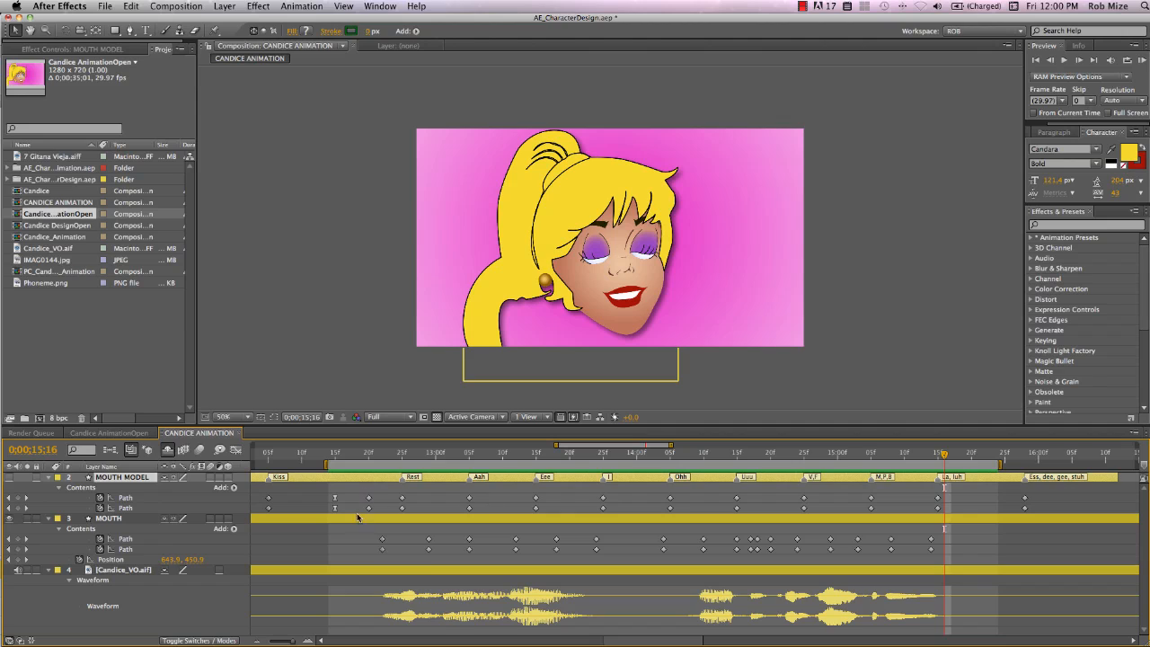
click(136, 516)
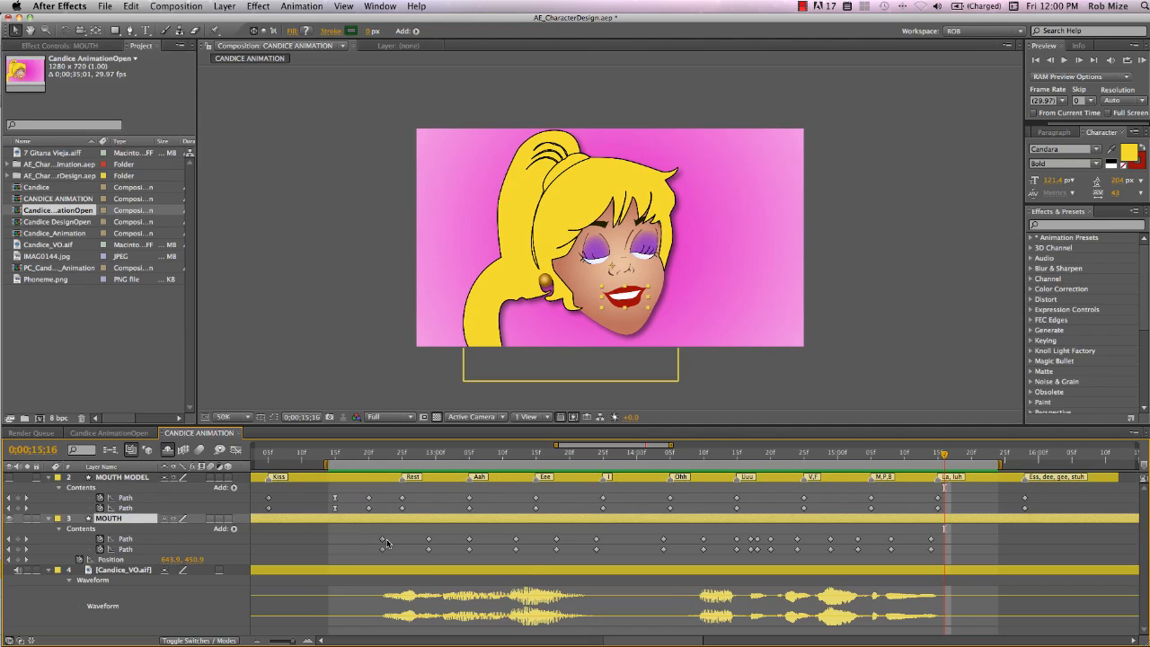